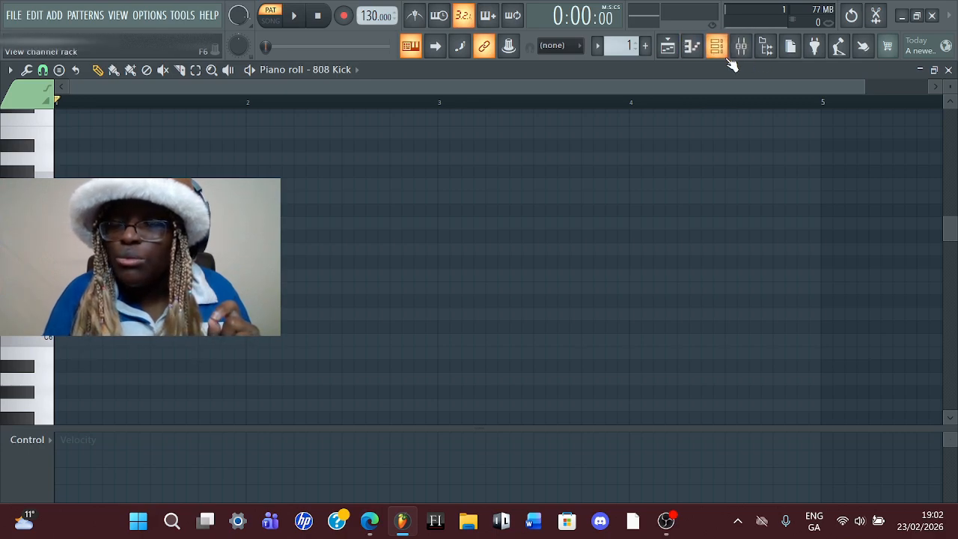
View the mixer, return to the 808 Kick piano roll and preview the B5 key
left_click(749, 63)
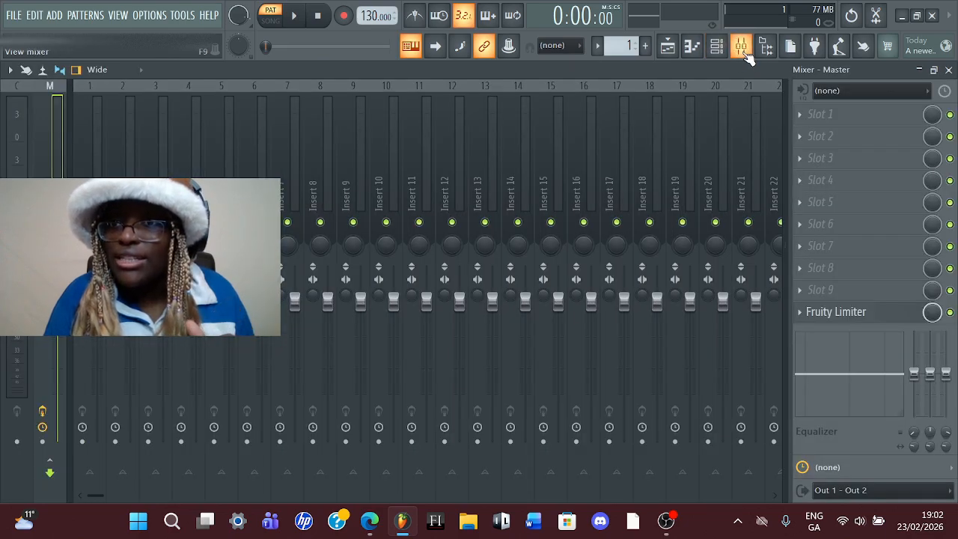
left_click(702, 50)
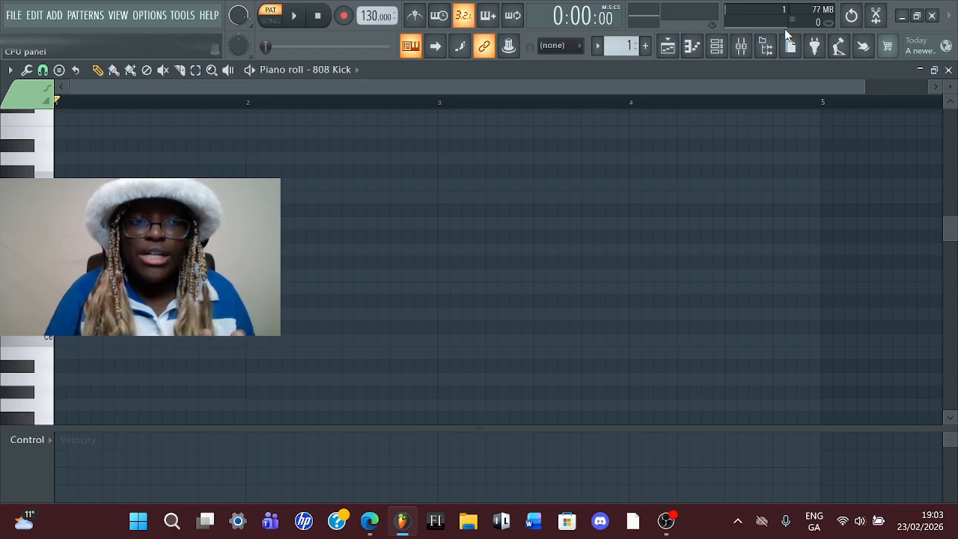
left_click(43, 355)
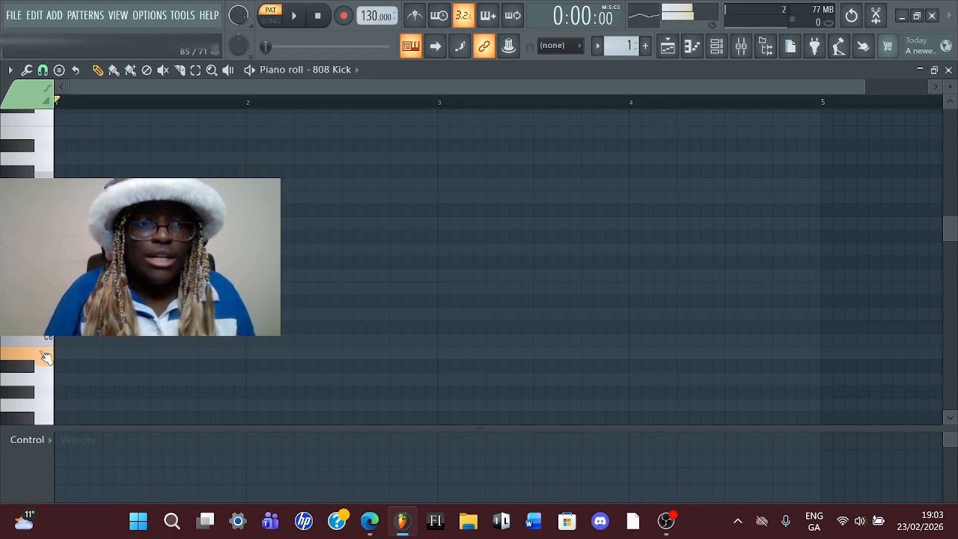
View the channel rack briefly, close it and dismiss the storage space notification
left_click(719, 47)
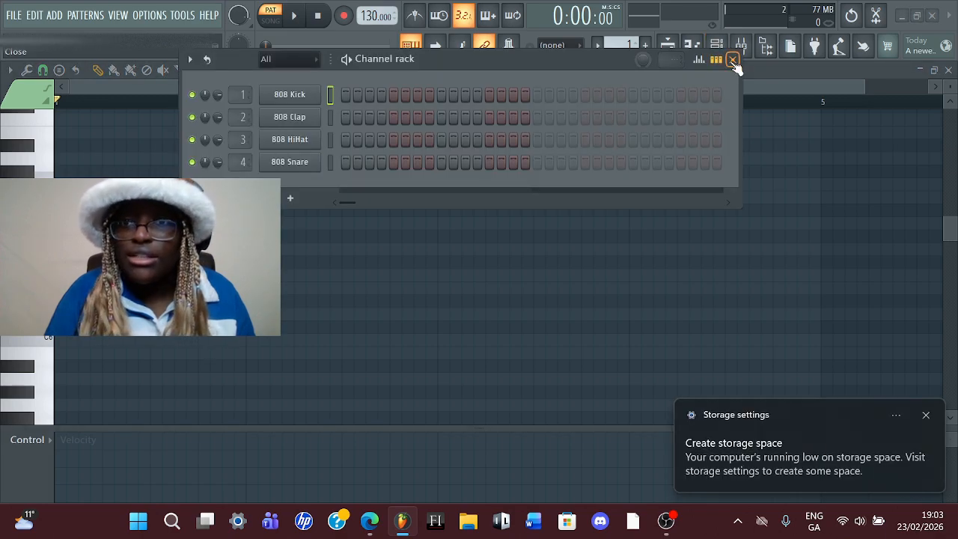
left_click(731, 58)
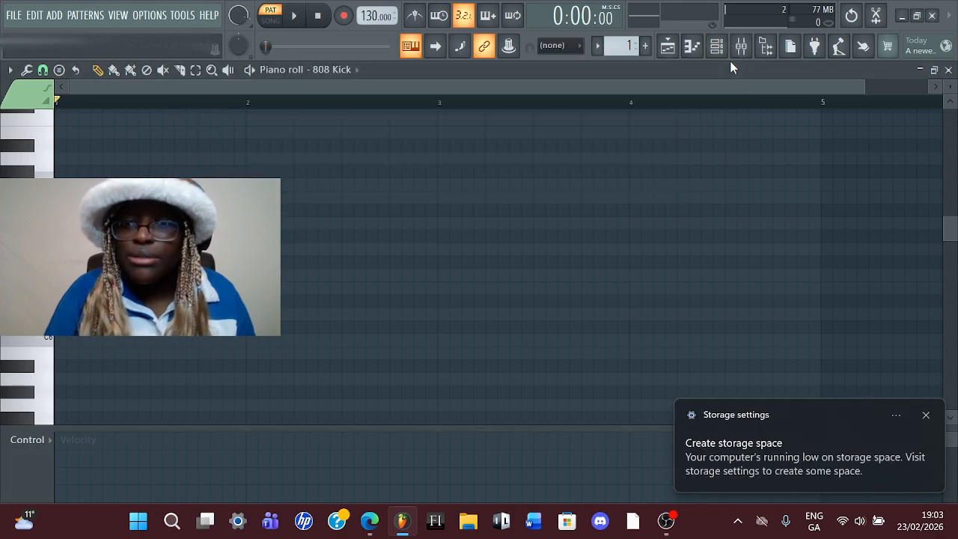
left_click(924, 416)
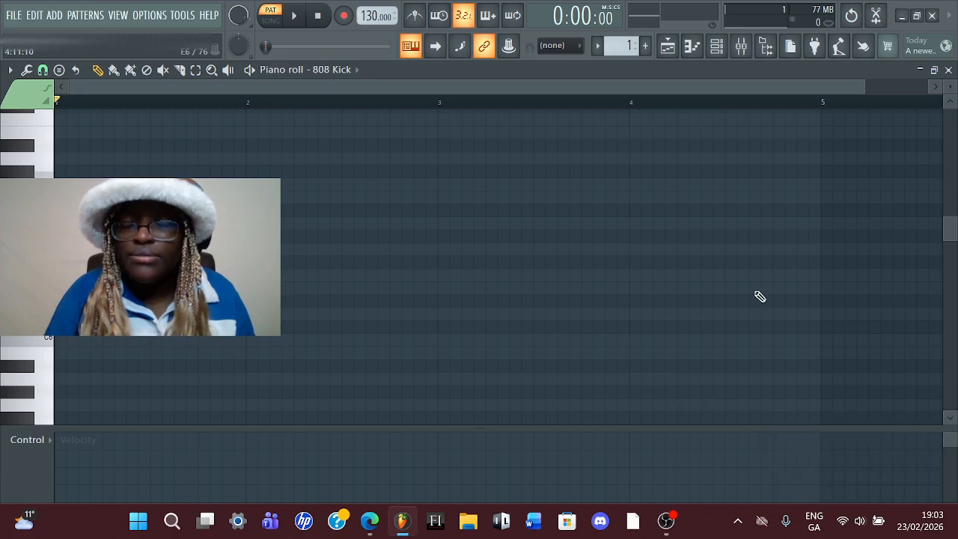
Open the channel rack and try to replace the 808 Kick channel with FL Keys
left_click(717, 46)
right_click(281, 100)
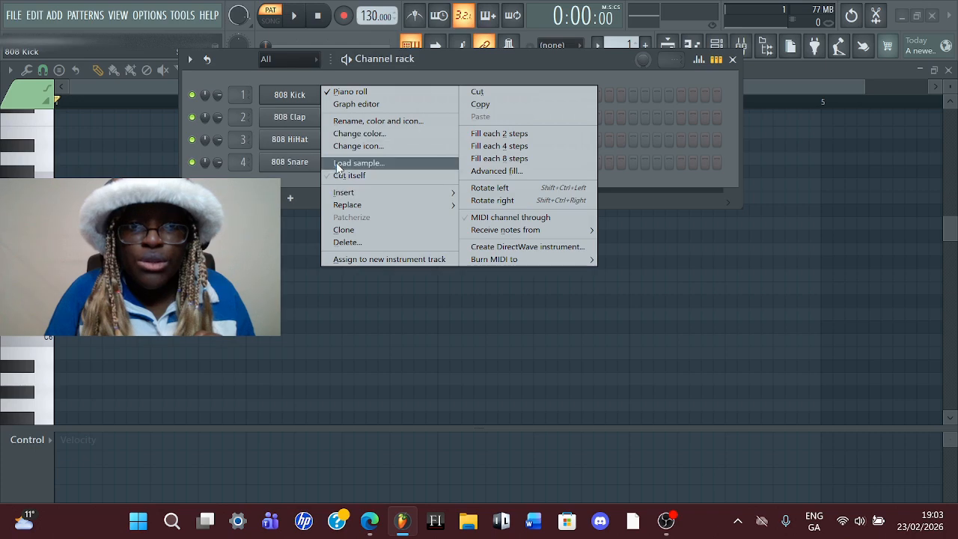
mouse_move(345, 204)
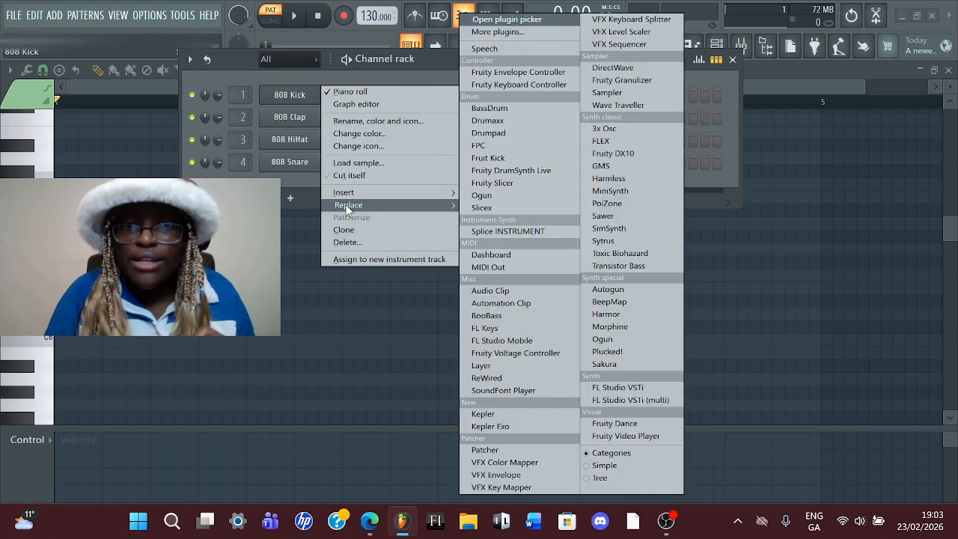
left_click(510, 329)
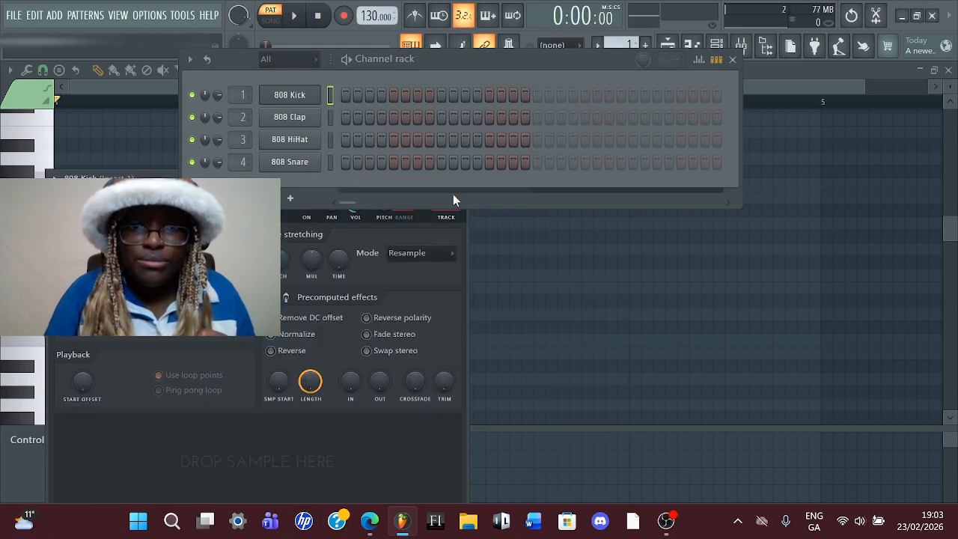
left_click(296, 100)
Add an 808 Kick hit on the first step and a C5 note shortly after it, and delete both
left_click(345, 97)
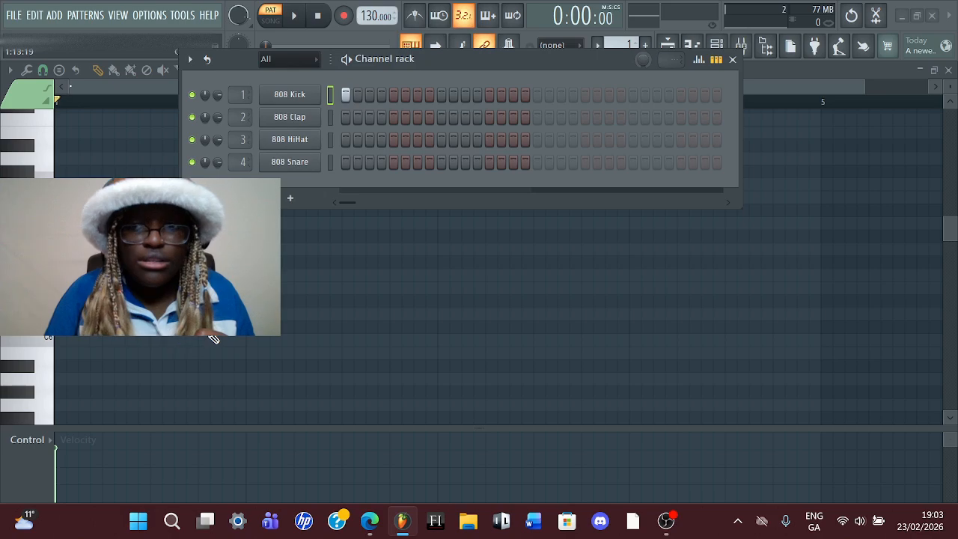
left_click_drag(949, 228, 949, 254)
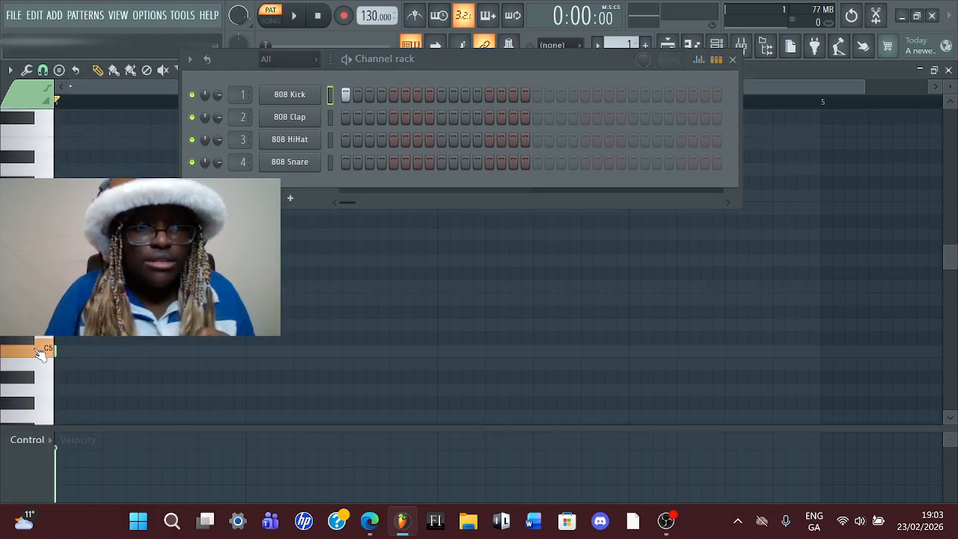
left_click(81, 354)
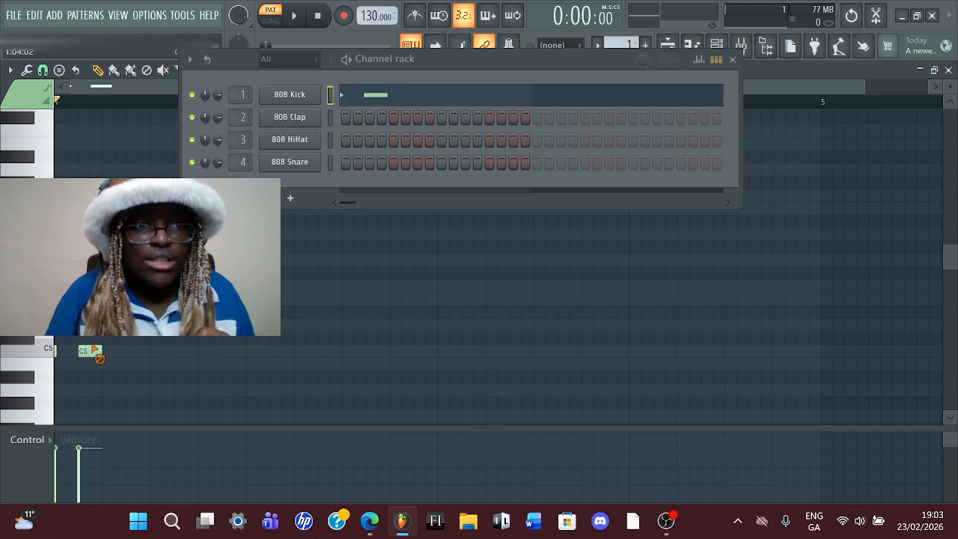
right_click(89, 350)
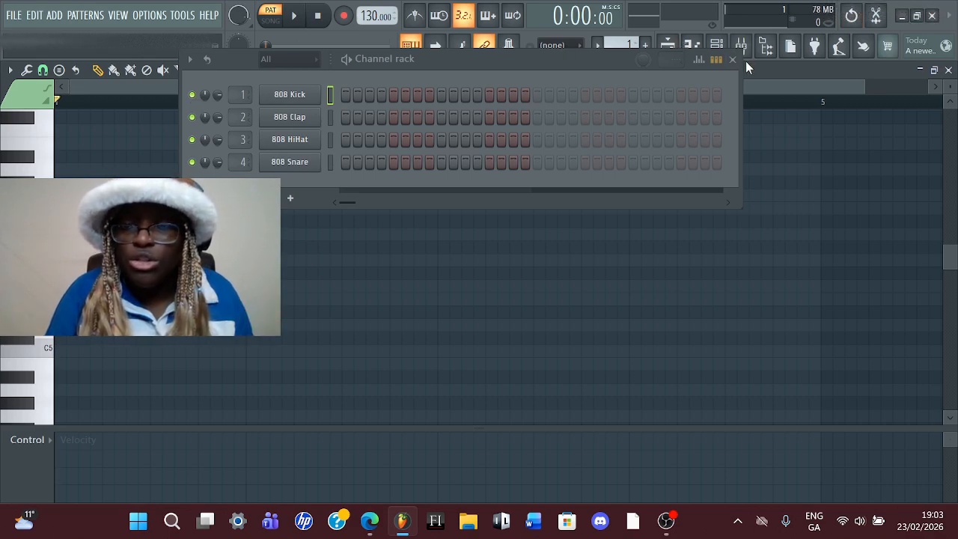
Move the channel rack aside and draw 12-step G5 and D5 notes at the start of bar 1 in the piano roll
left_click_drag(615, 62, 786, 99)
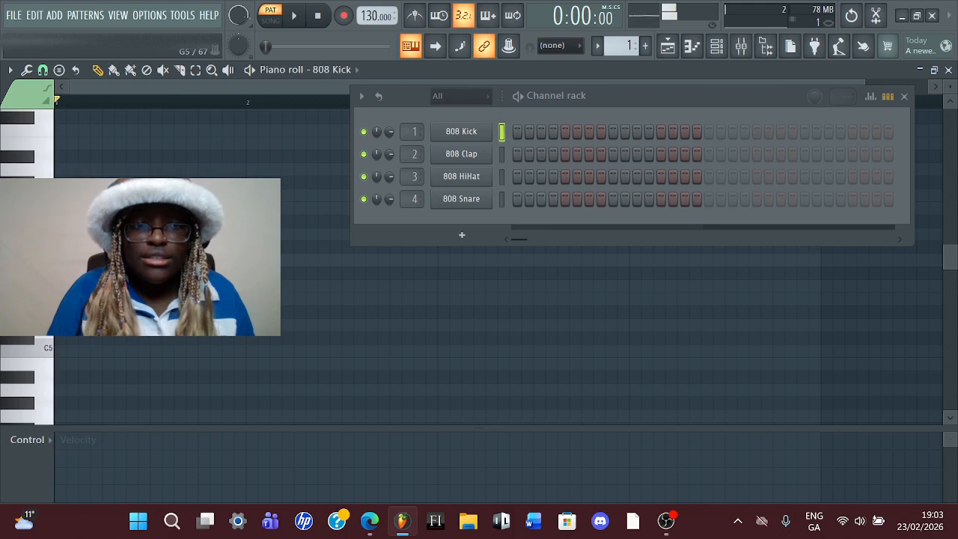
left_click(63, 259)
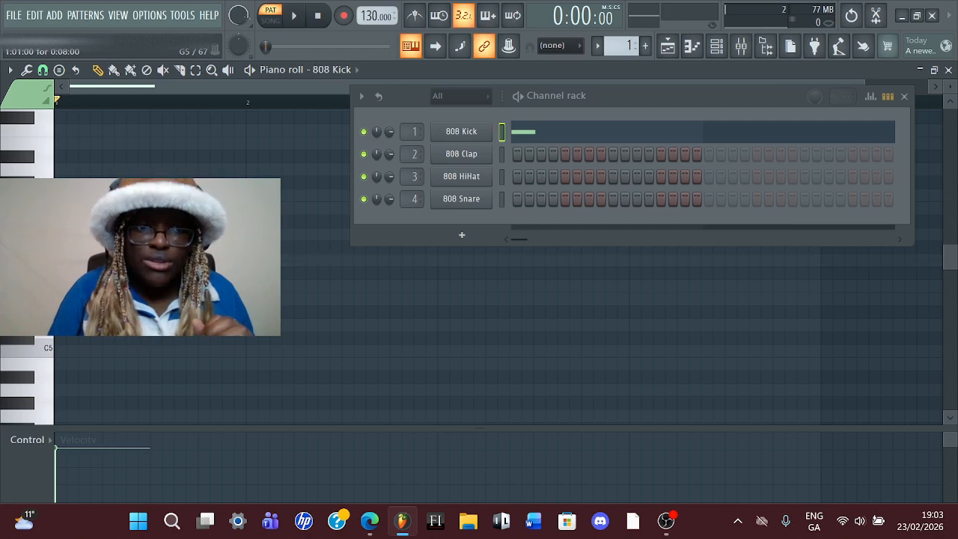
left_click_drag(186, 259, 199, 260)
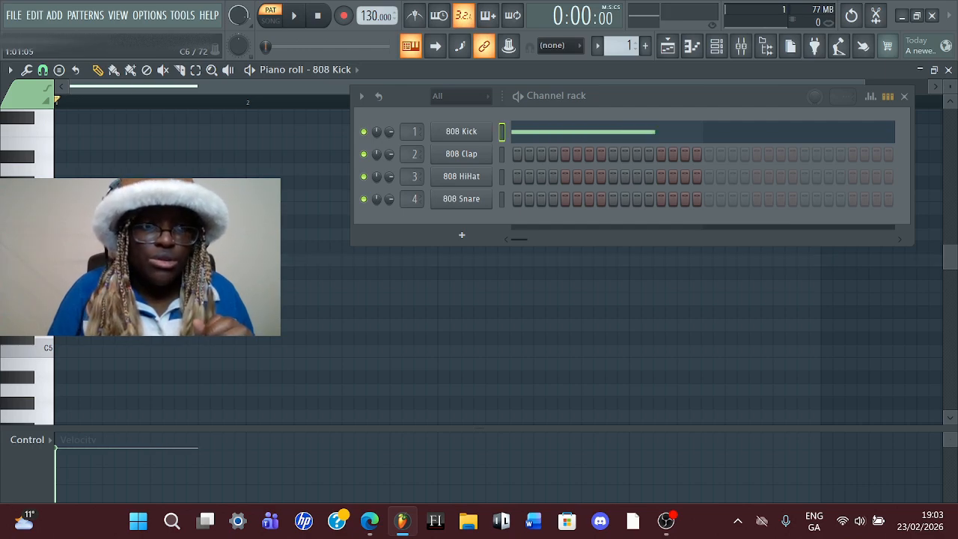
left_click(63, 323)
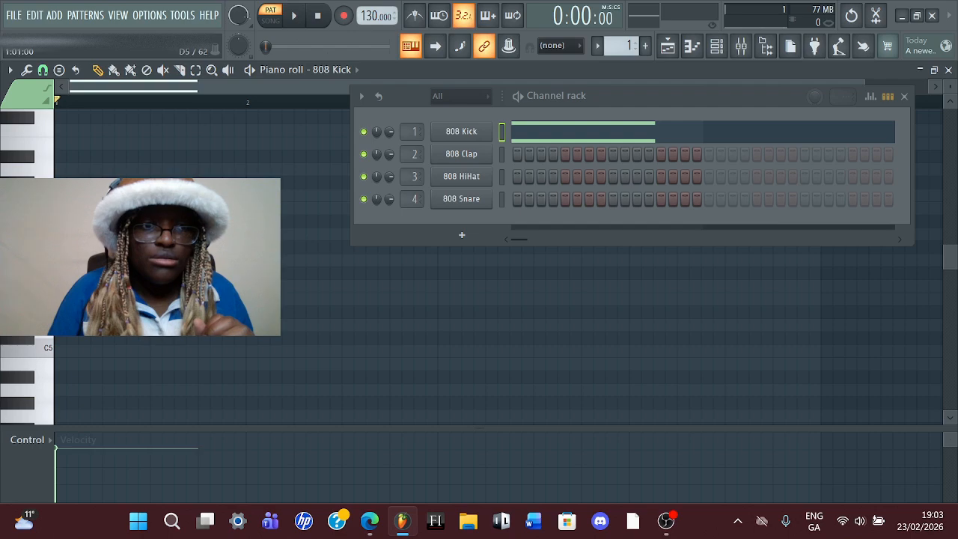
Add 12-step A5 and E5 notes directly after the first chord, starting at step 13 of bar 1
left_click(202, 235)
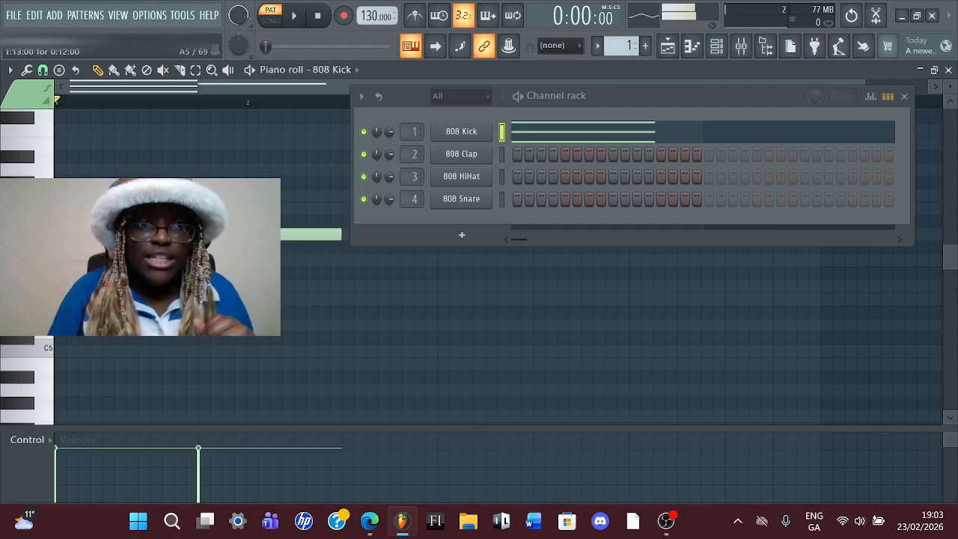
left_click(202, 311)
left_click_drag(202, 310, 202, 298)
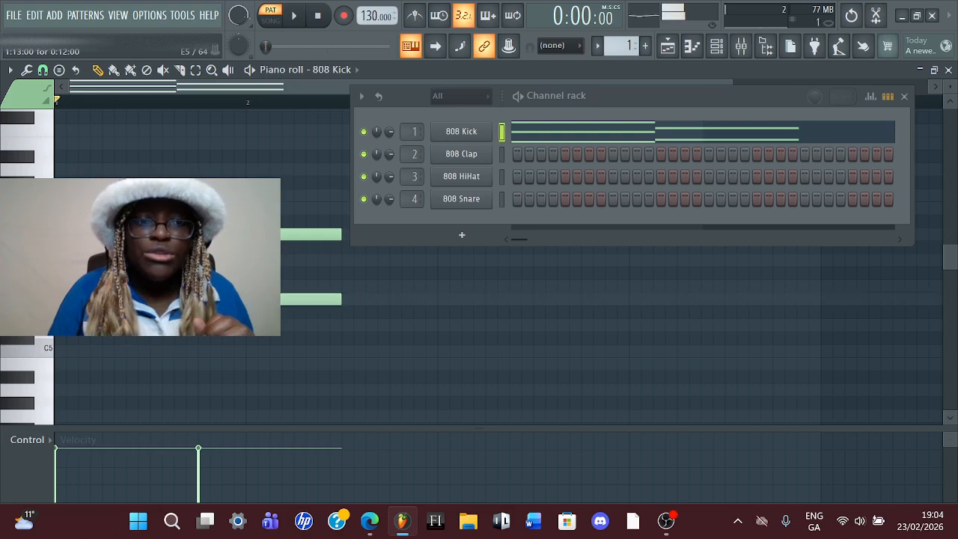
Close the channel rack and add a third chord of 12-step B5, F#5 and D5 notes at step 9 of bar 2
left_click(904, 97)
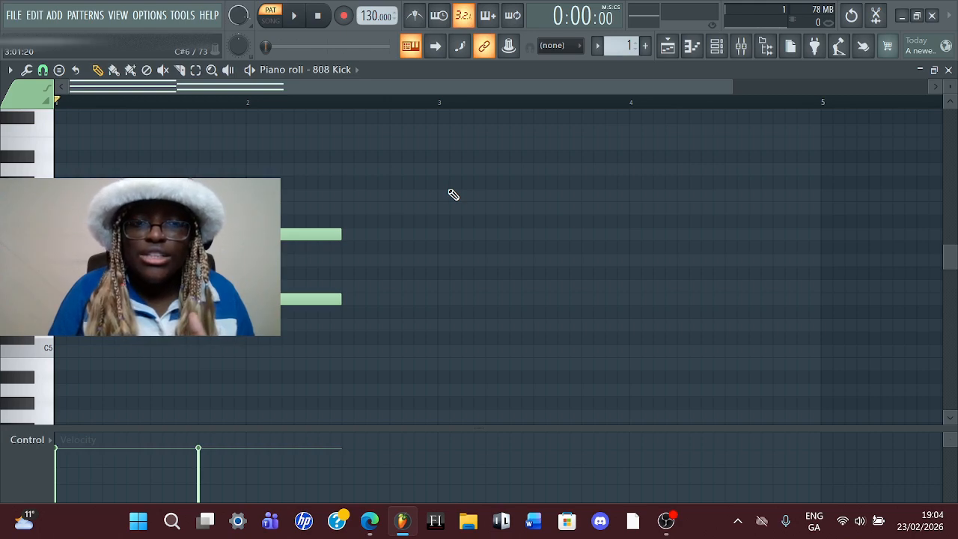
left_click(342, 207)
left_click(343, 273)
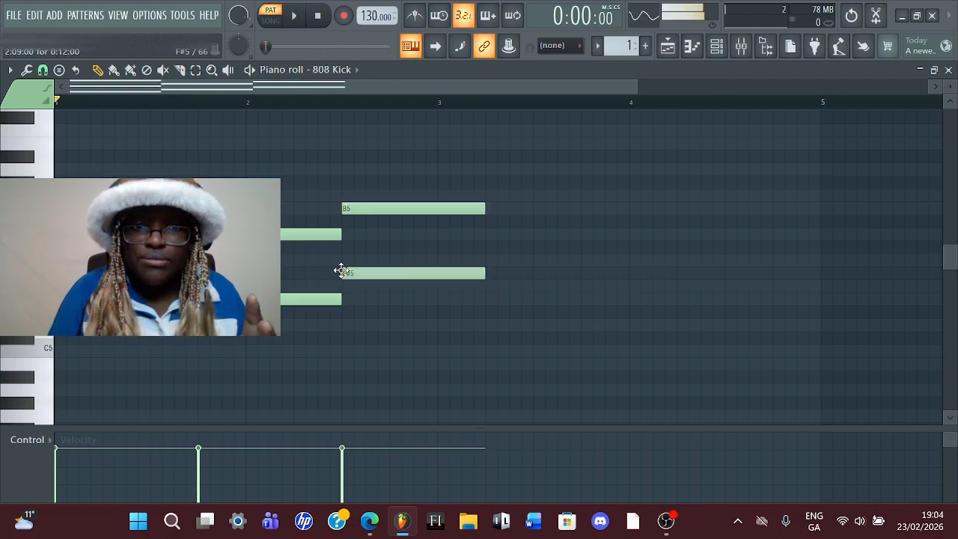
left_click(344, 327)
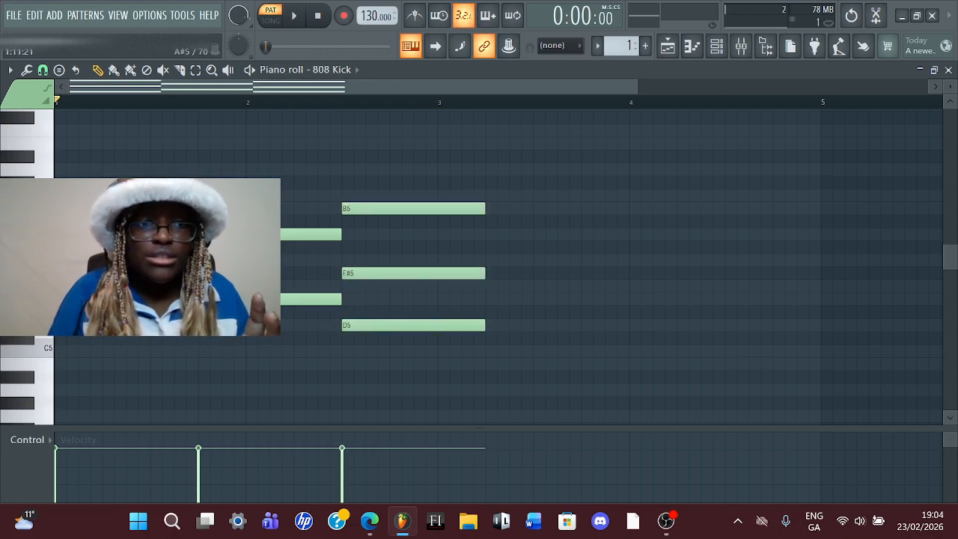
Play the pattern and delete all of its notes from the 808 Kick piano roll
key("space")
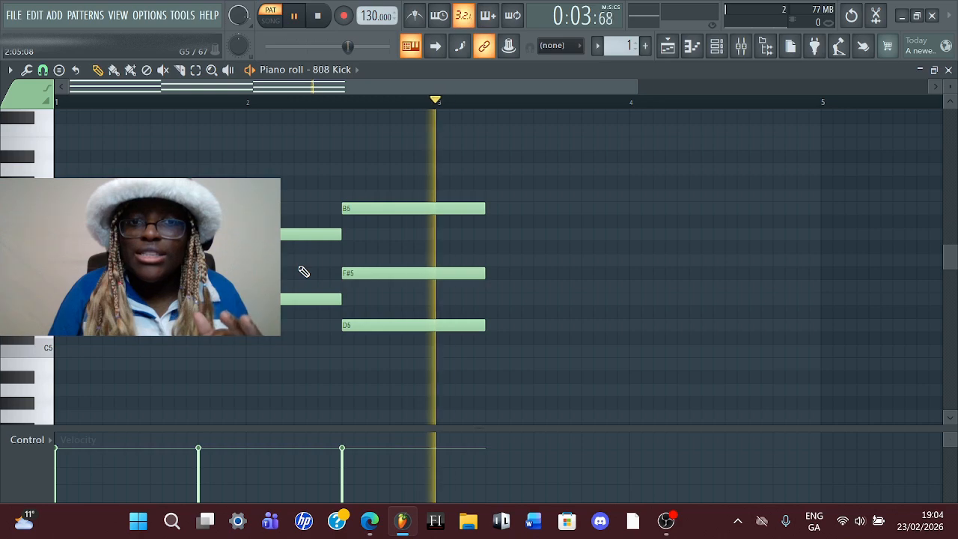
right_click(386, 209)
right_click(385, 273)
right_click(385, 325)
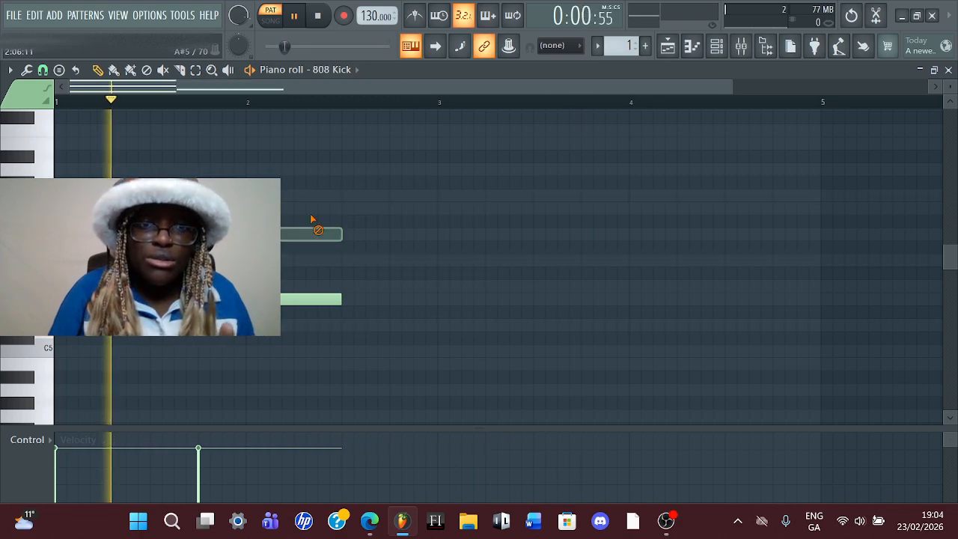
right_click(324, 235)
right_click(307, 299)
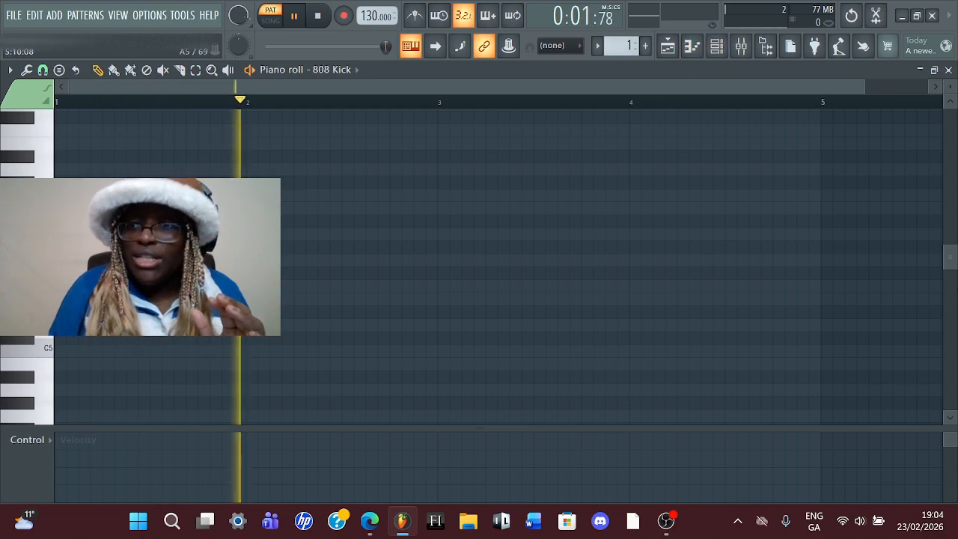
Reopen the channel rack, stop playback and view the 808 Kick channel's sampler settings
left_click_drag(955, 271, 950, 189)
left_click(717, 44)
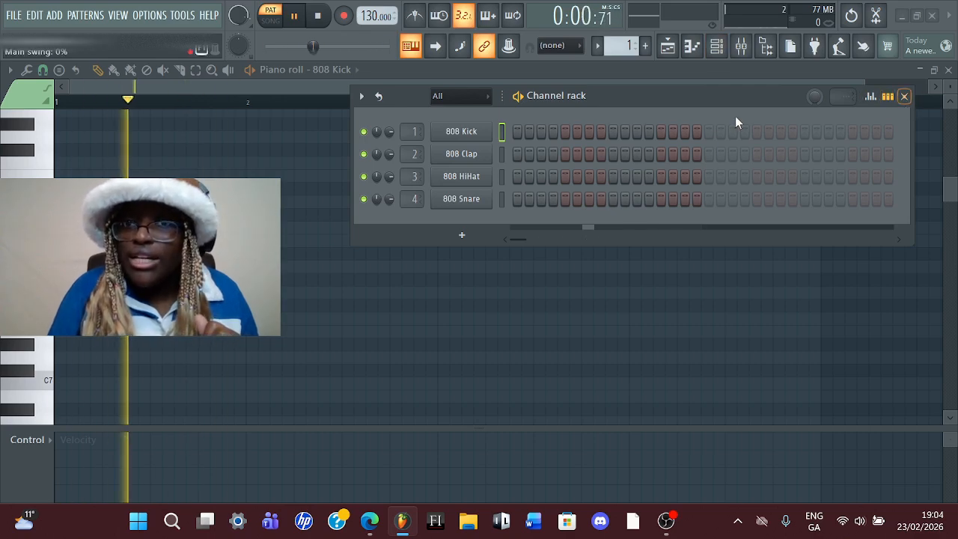
left_click_drag(679, 94, 769, 96)
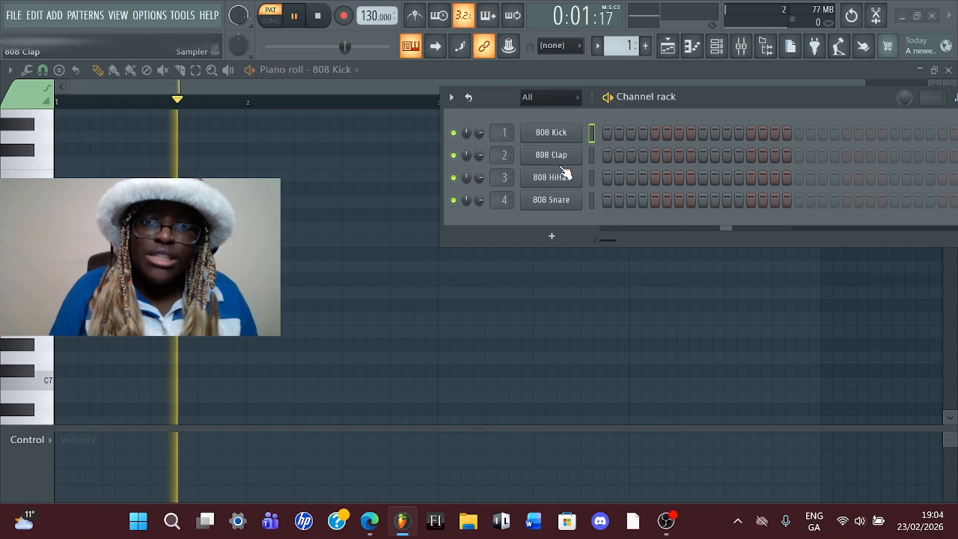
left_click(551, 132)
key("space")
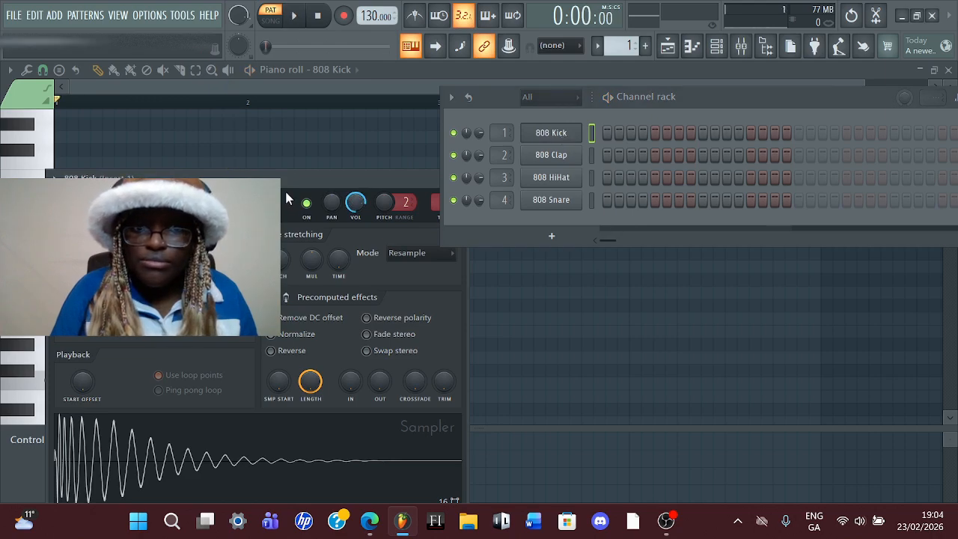
left_click_drag(392, 194, 304, 196)
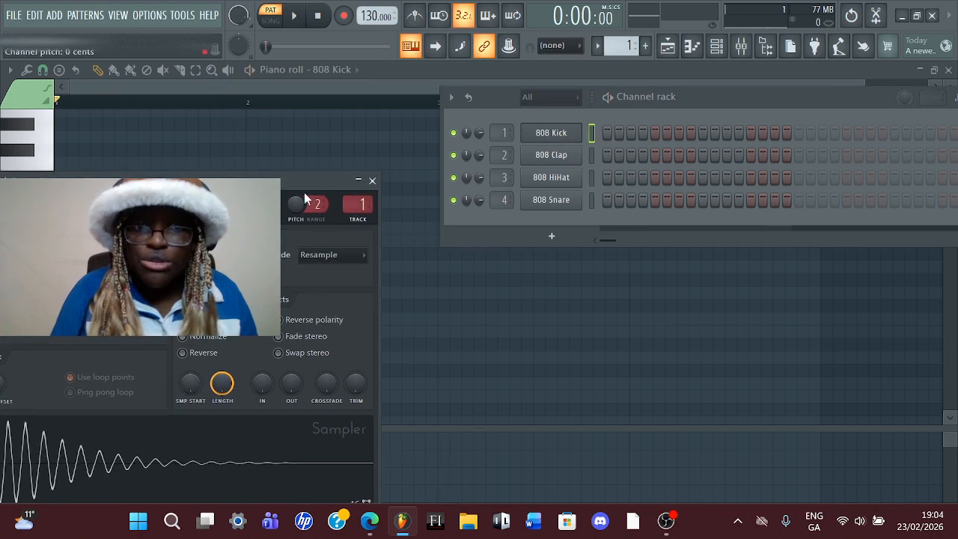
left_click(373, 181)
View the 808 Clap channel's sampler settings and its graph editor
left_click(554, 155)
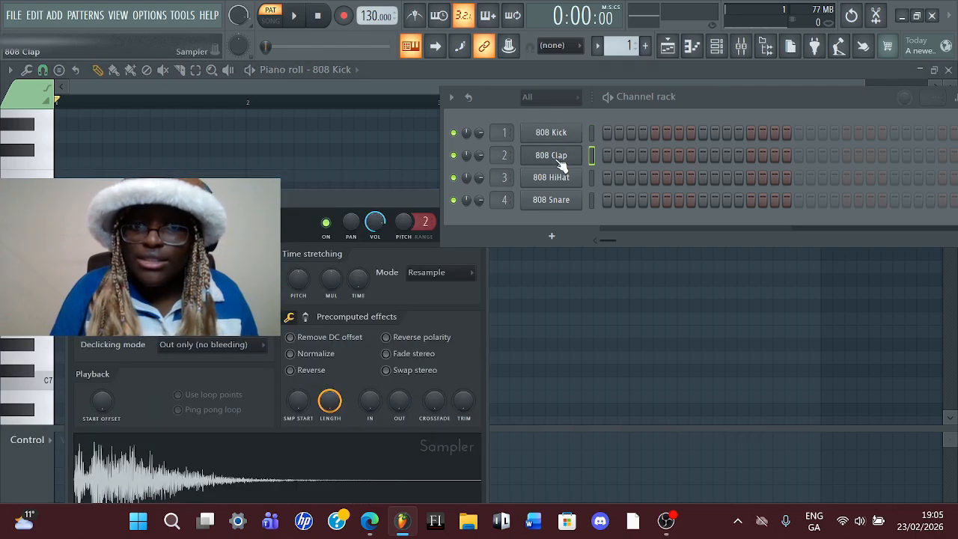
left_click(558, 158)
right_click(558, 159)
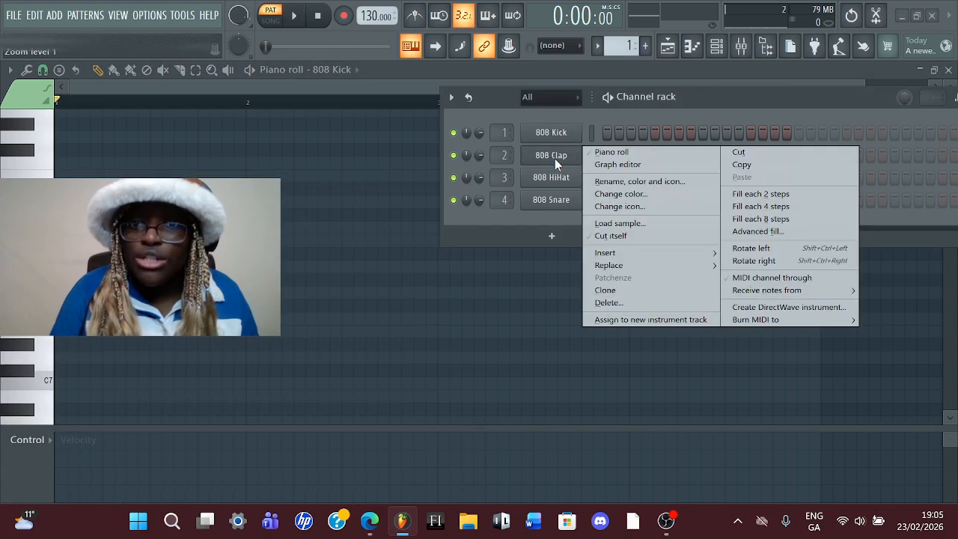
left_click(636, 164)
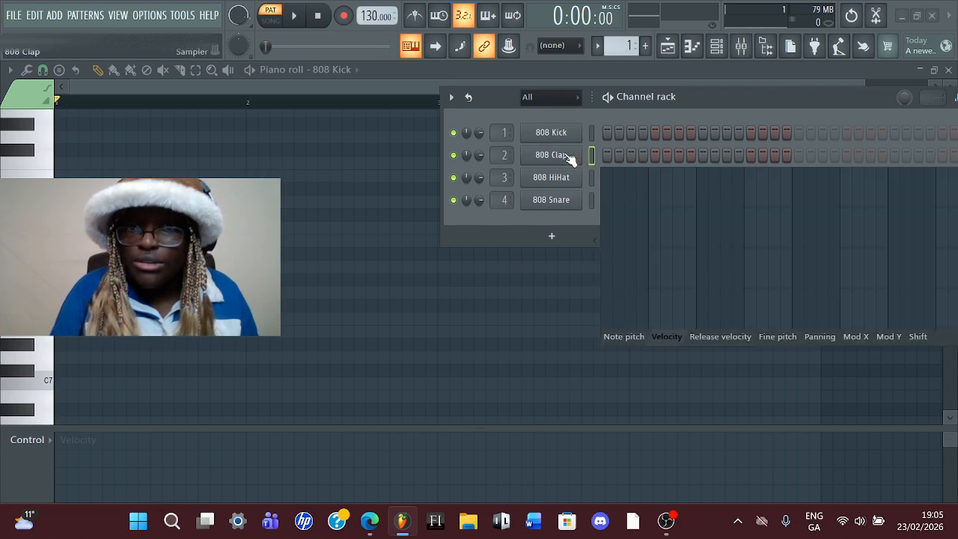
Open the 808 Clap channel's piano roll and switch to the playlist
right_click(580, 155)
left_click(609, 153)
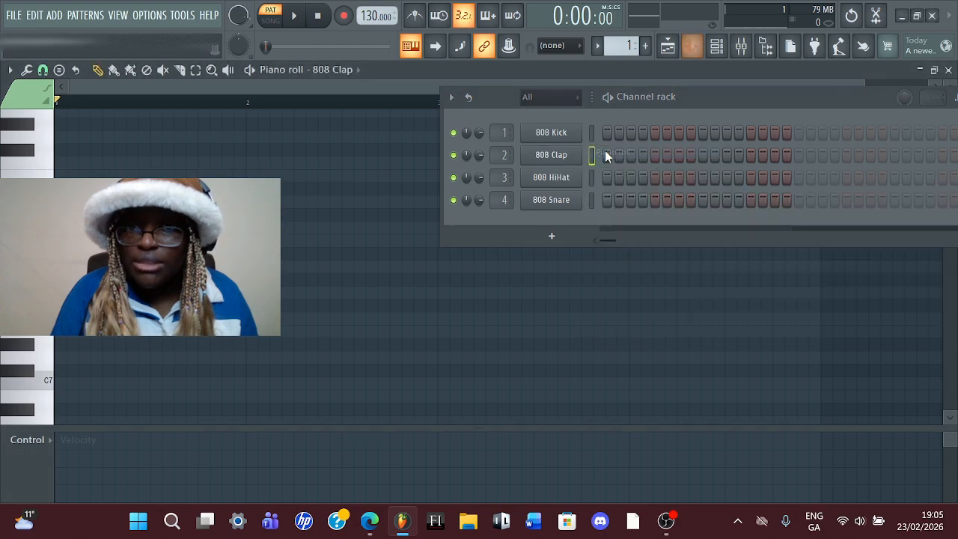
left_click(674, 49)
Add two 12-step notes at the start of bar 1 in the 808 HiHat piano roll and play the pattern briefly
right_click(544, 154)
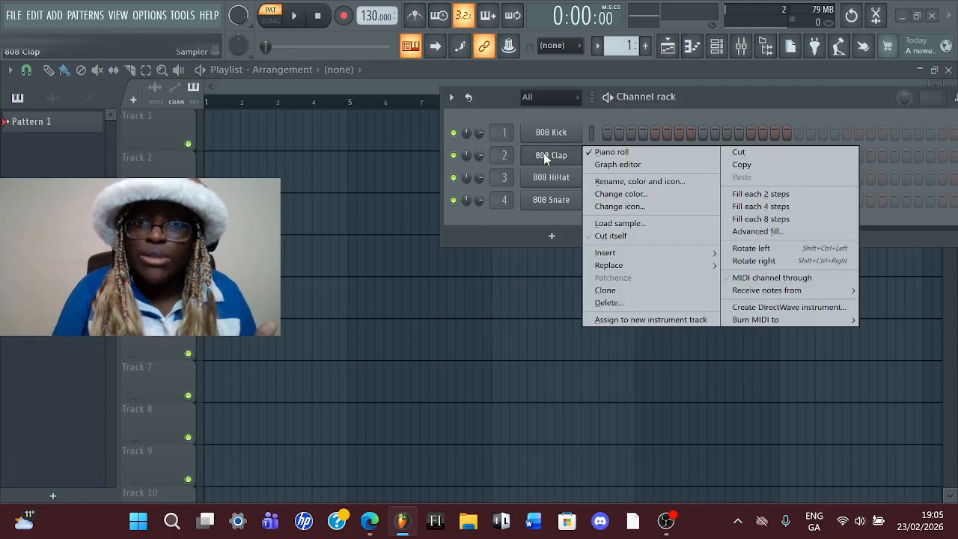
left_click(542, 182)
right_click(541, 182)
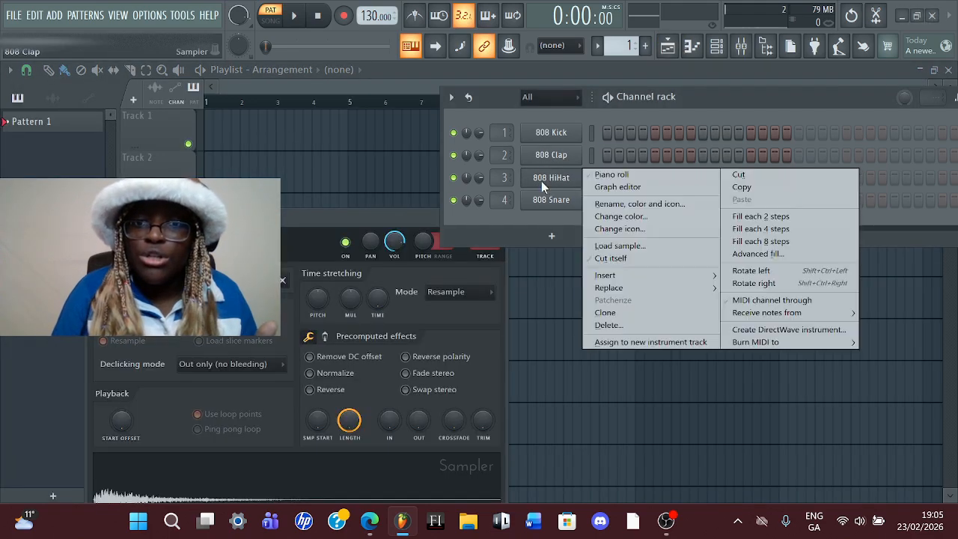
left_click(631, 174)
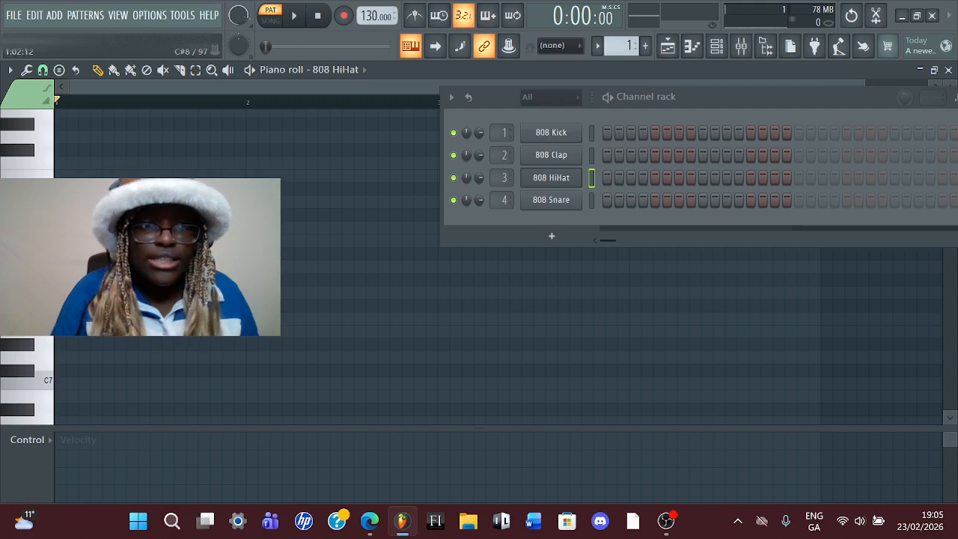
left_click(57, 217)
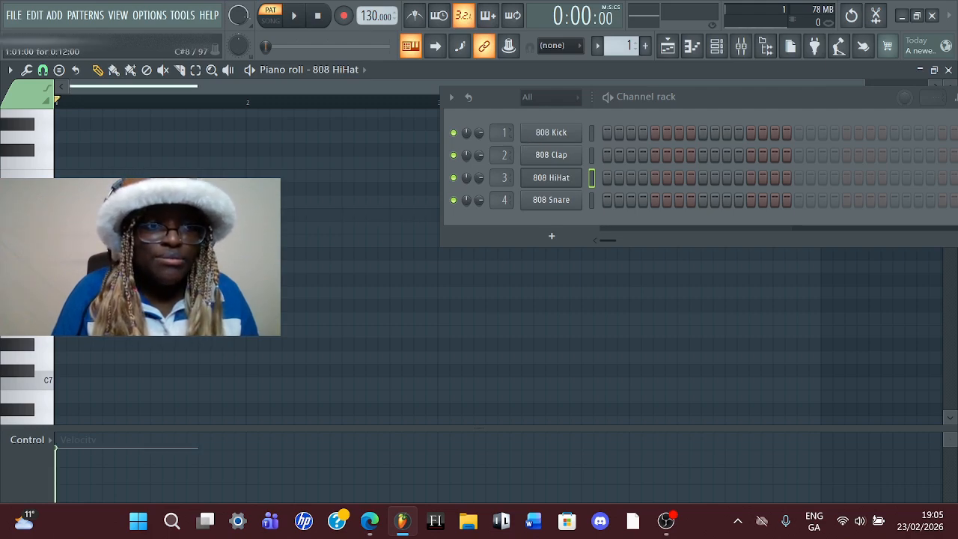
left_click(70, 278)
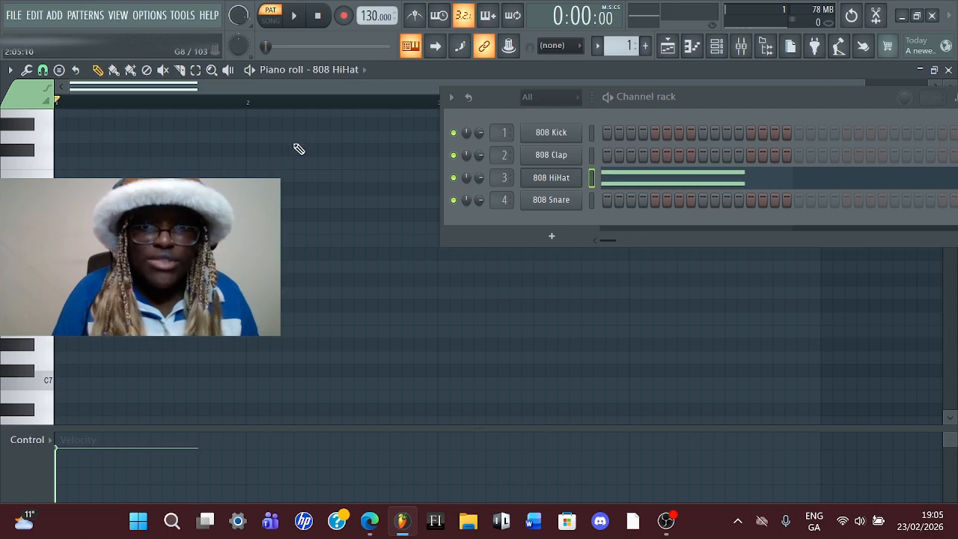
key("space")
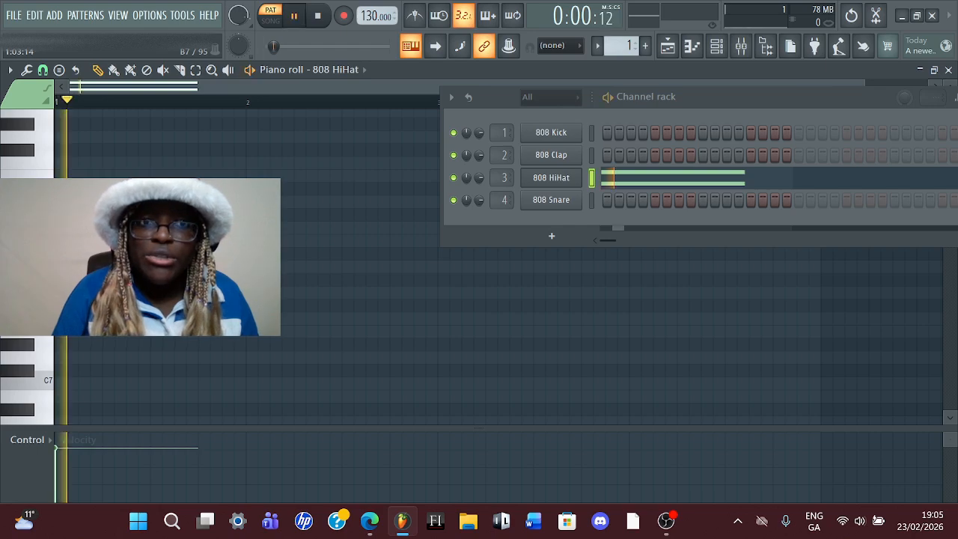
key("space")
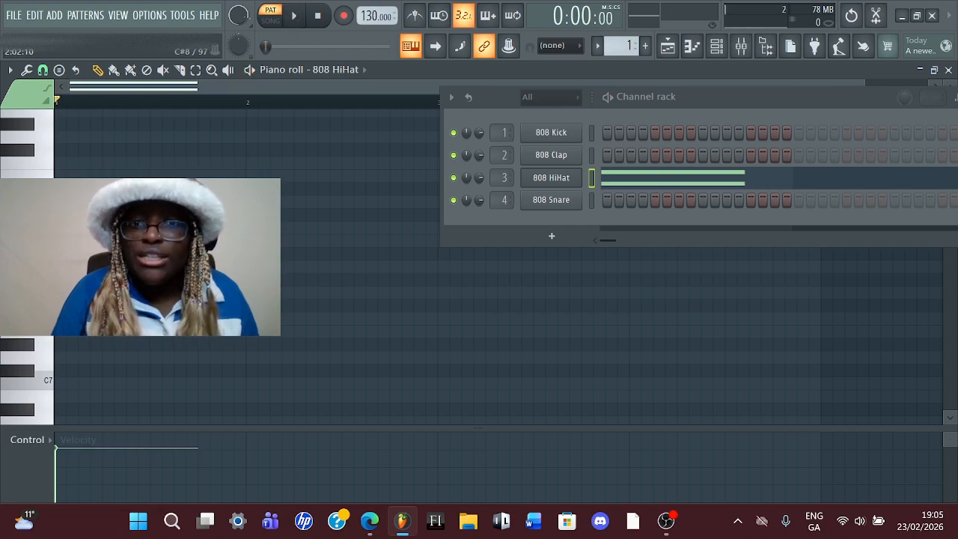
Add two 12-step notes at the start of bar 1 in the 808 Snare piano roll and audition the pattern
right_click(553, 205)
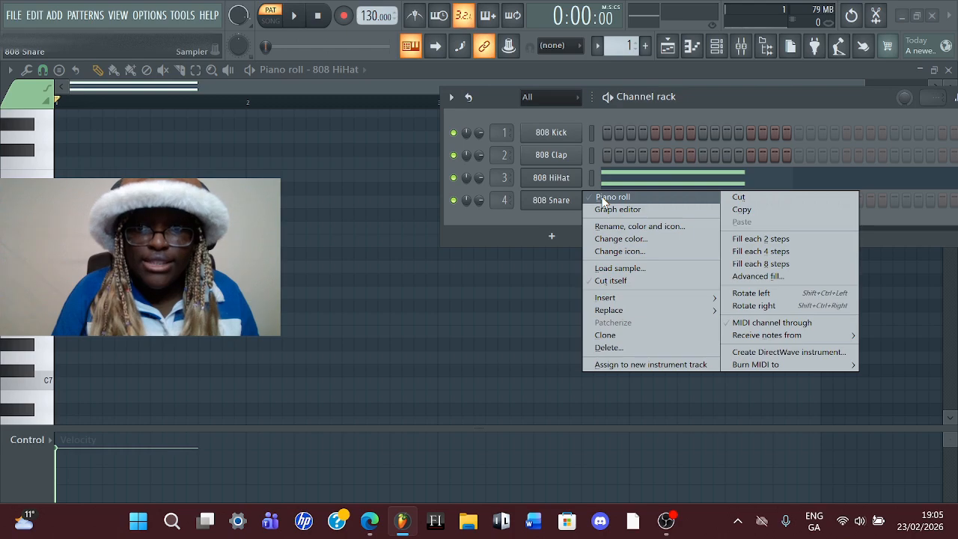
left_click(606, 197)
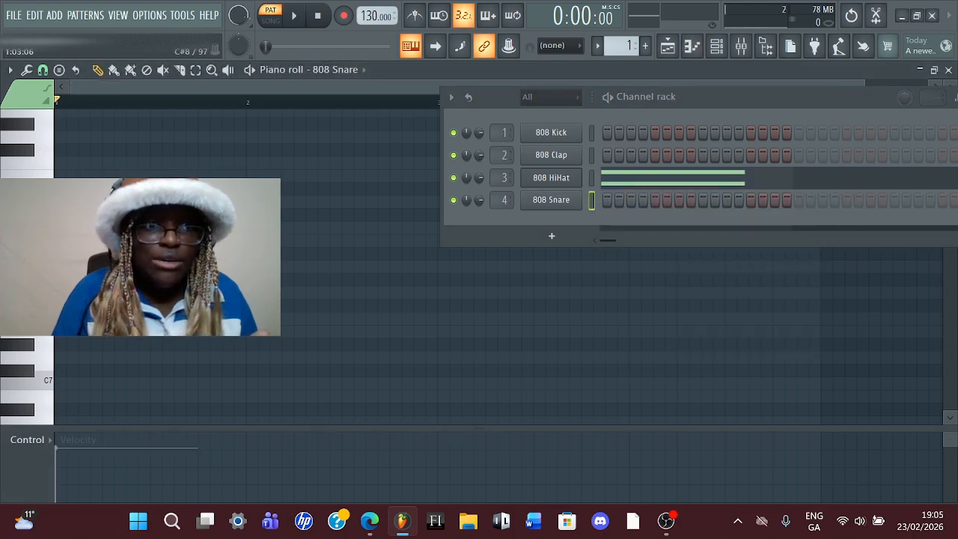
left_click(113, 292)
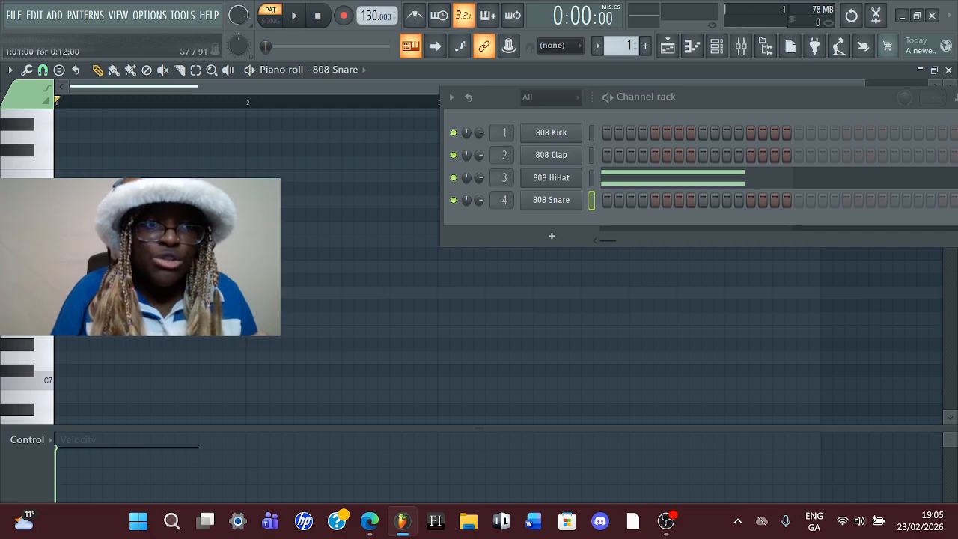
left_click(112, 318)
key("space")
key("space")
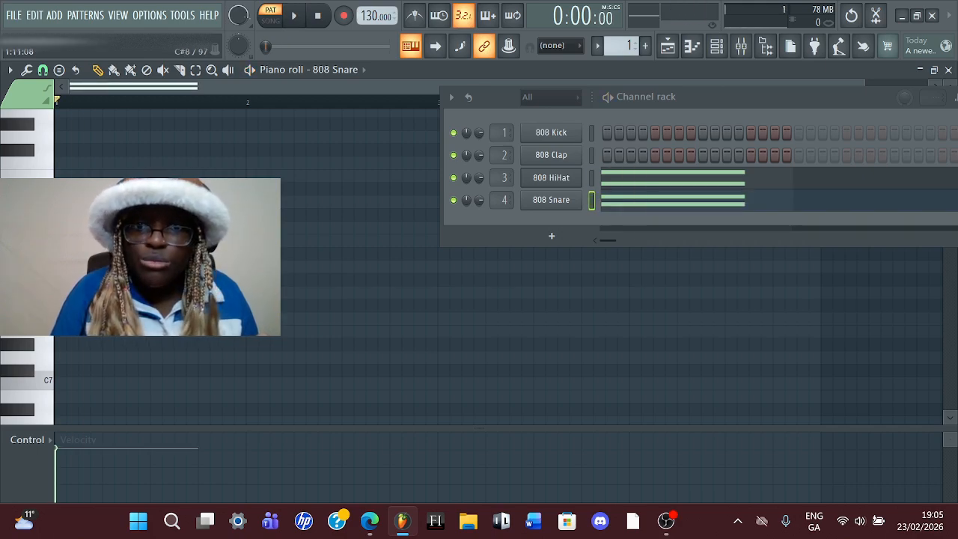
Look through the piano roll options, including the file commands and the scale highlighting choices
left_click(9, 70)
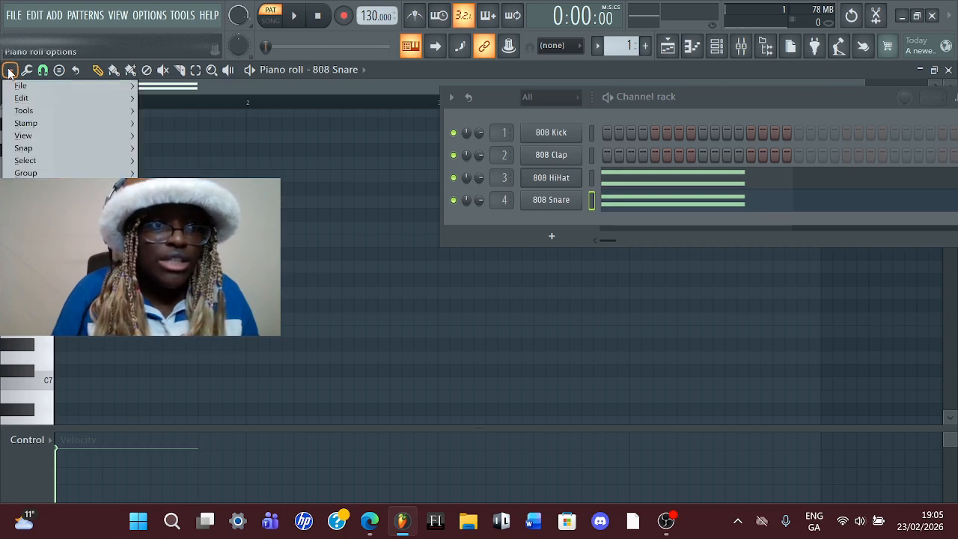
mouse_move(41, 108)
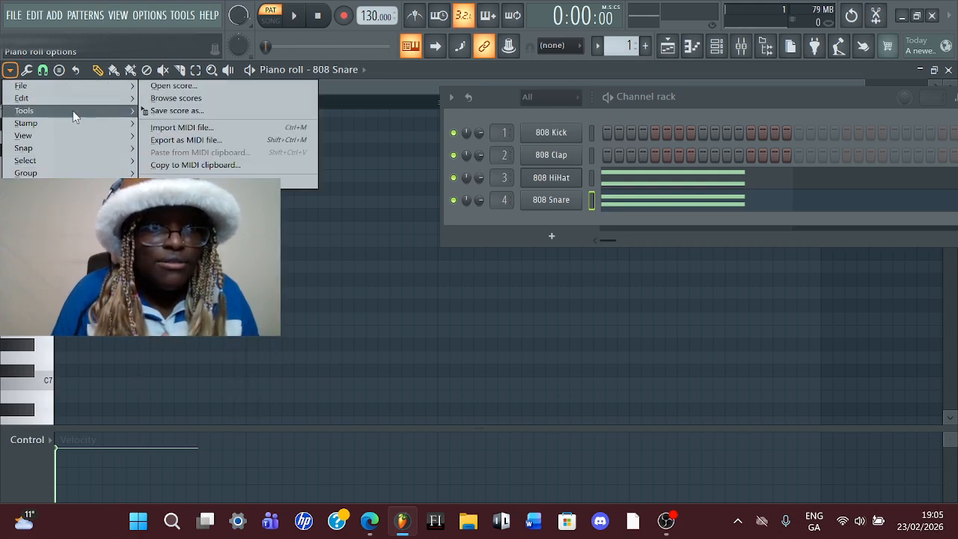
mouse_move(67, 135)
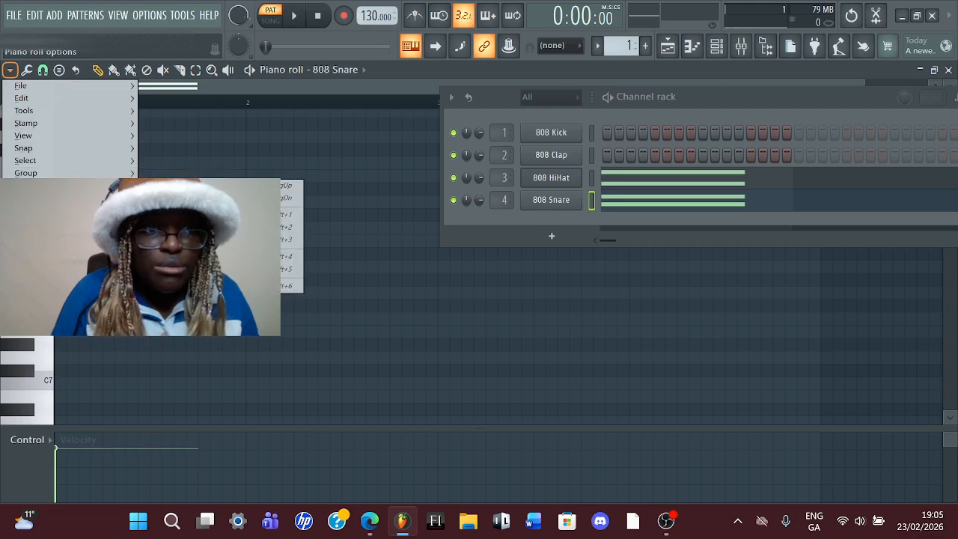
mouse_move(78, 152)
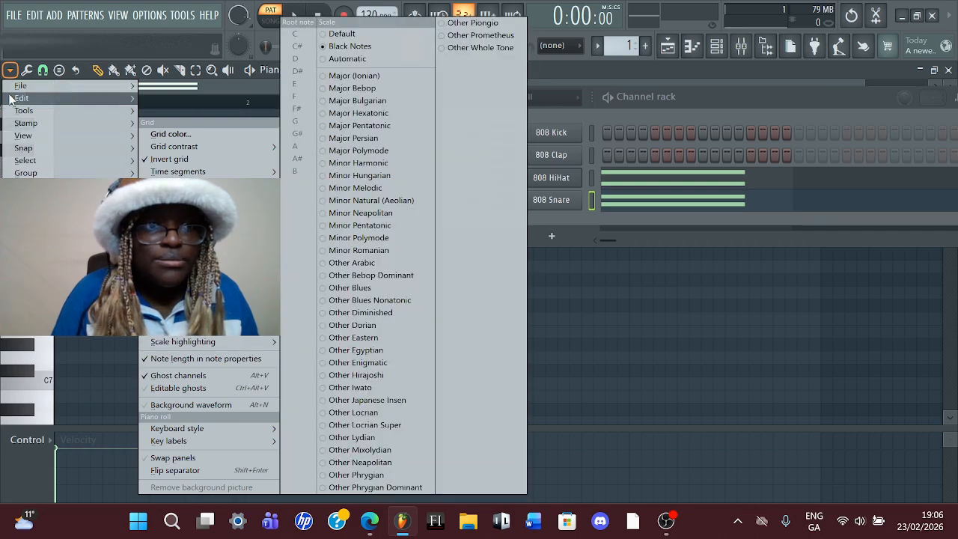
left_click(11, 71)
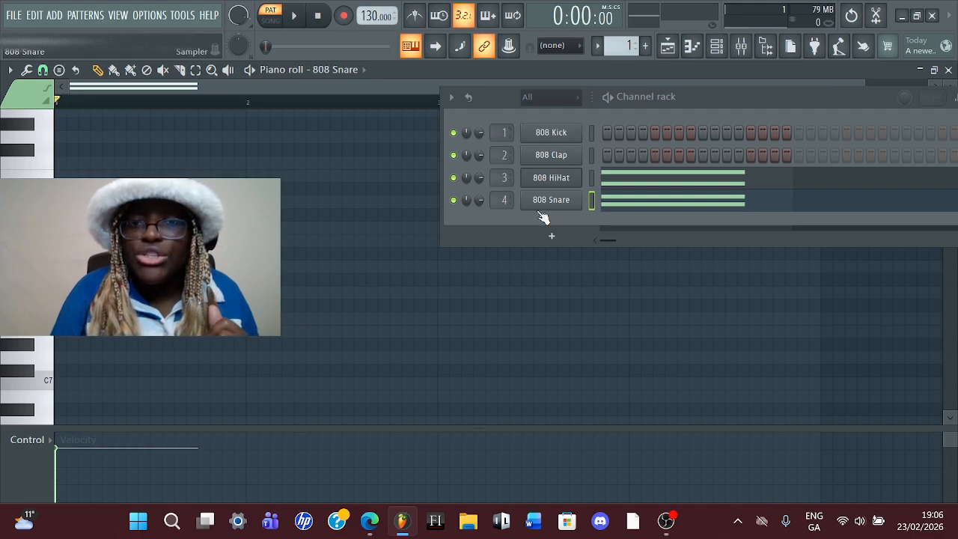
Move the channel rack fully into view, try to add a Harmless channel and close the channel settings window
left_click_drag(650, 99, 507, 102)
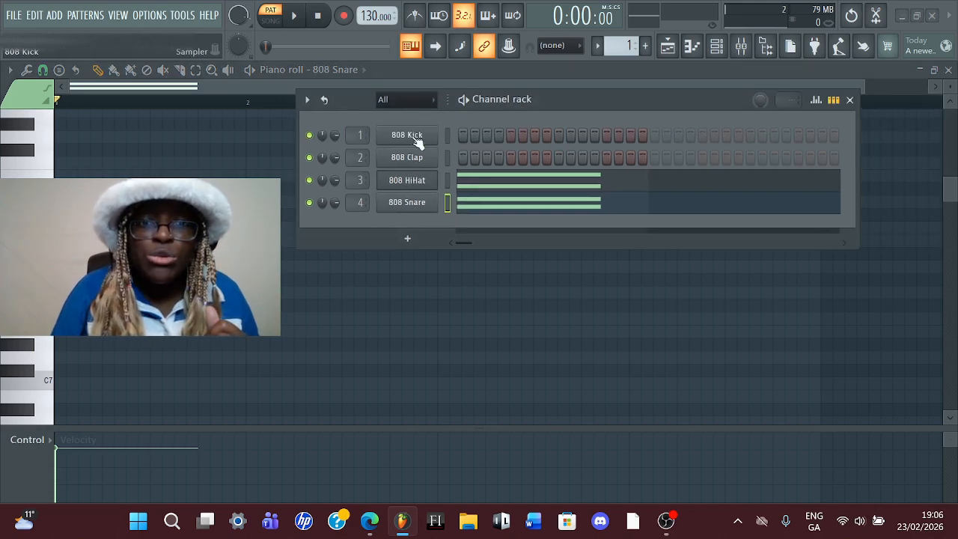
left_click(408, 239)
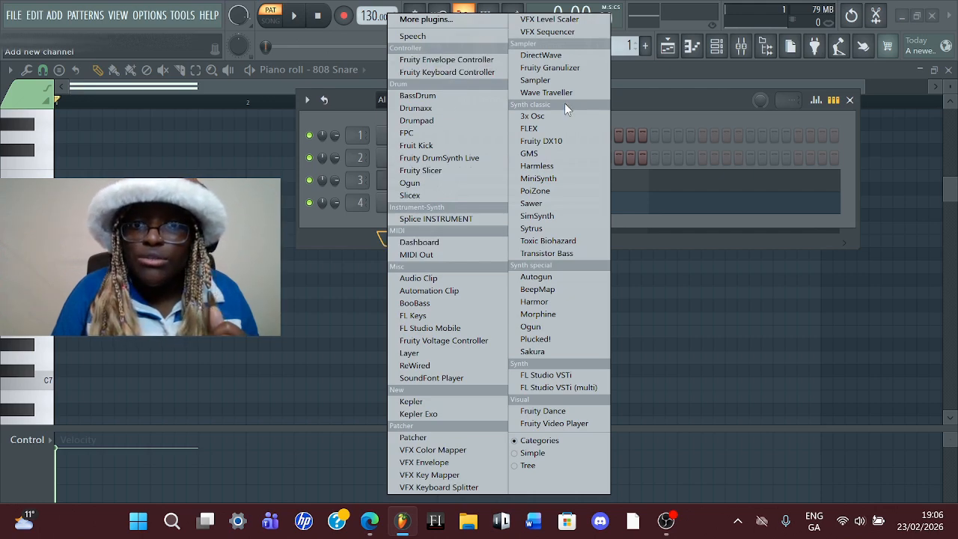
left_click(553, 166)
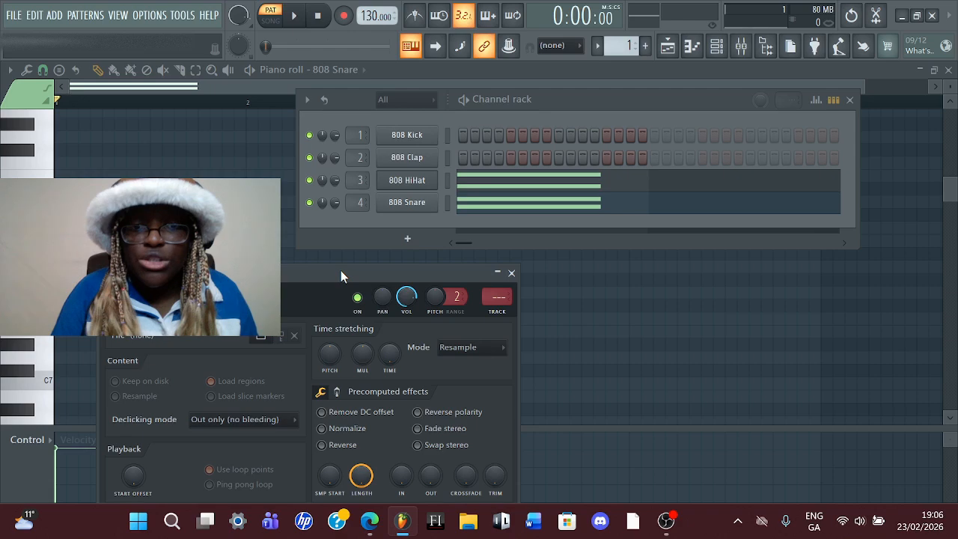
left_click_drag(341, 271, 332, 252)
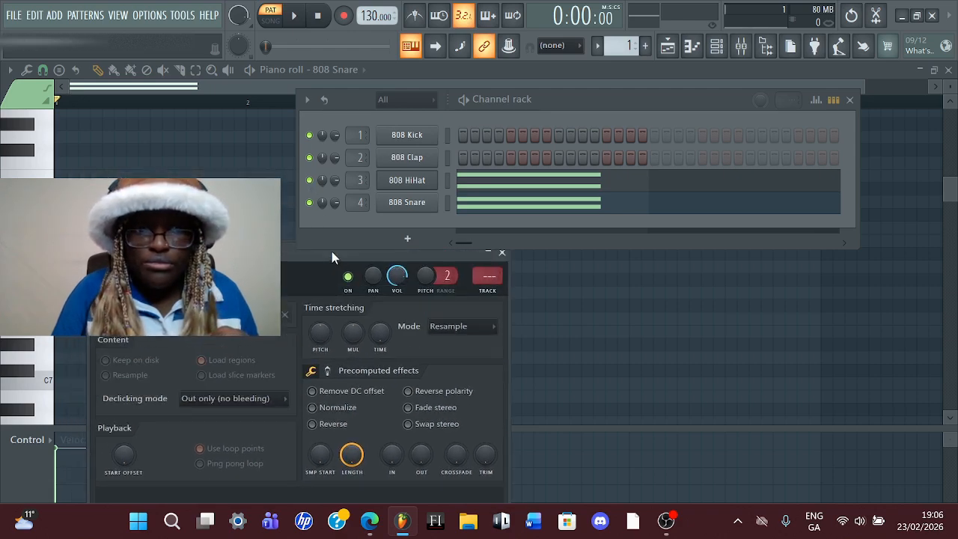
left_click(509, 256)
Try twice to add an FL Keys channel, closing the channel settings window each time
left_click(407, 239)
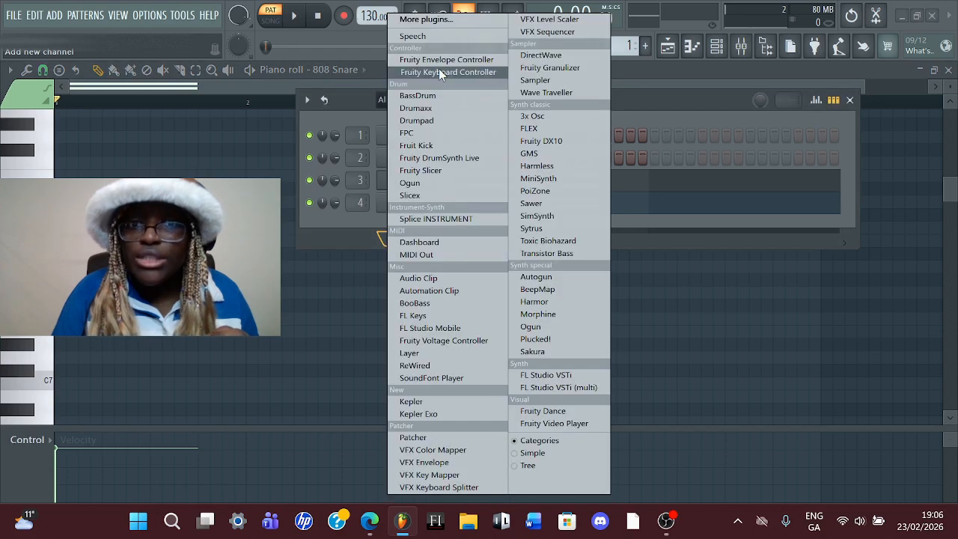
left_click(425, 314)
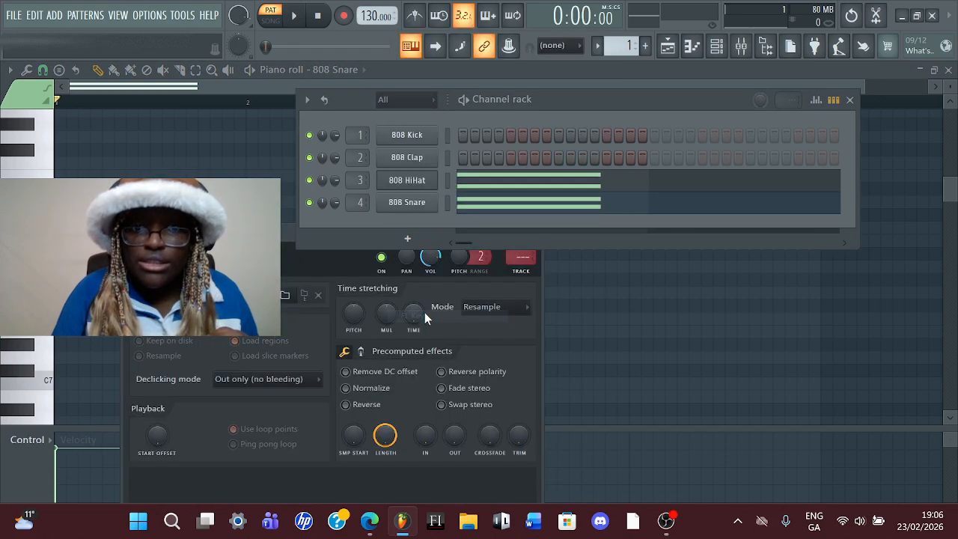
left_click_drag(530, 227, 503, 304)
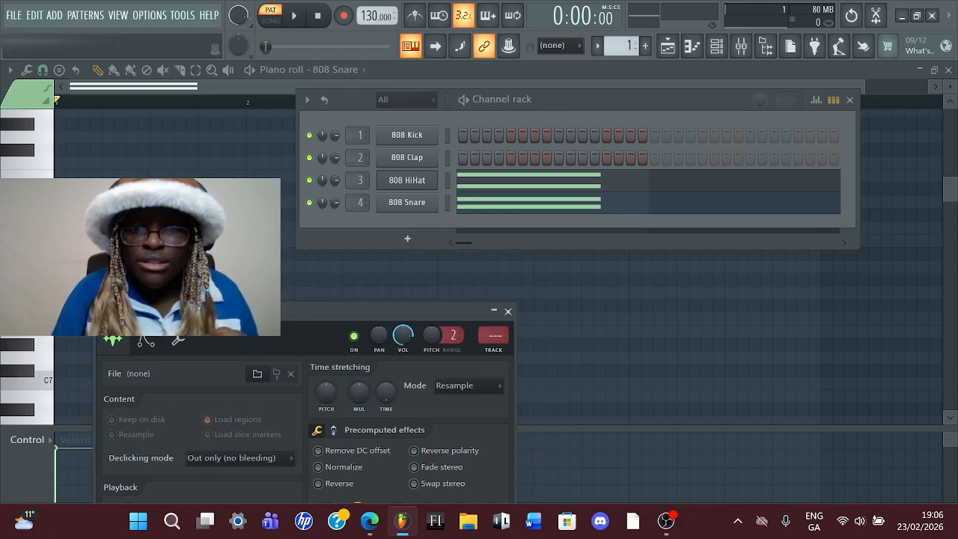
left_click(509, 310)
left_click(407, 238)
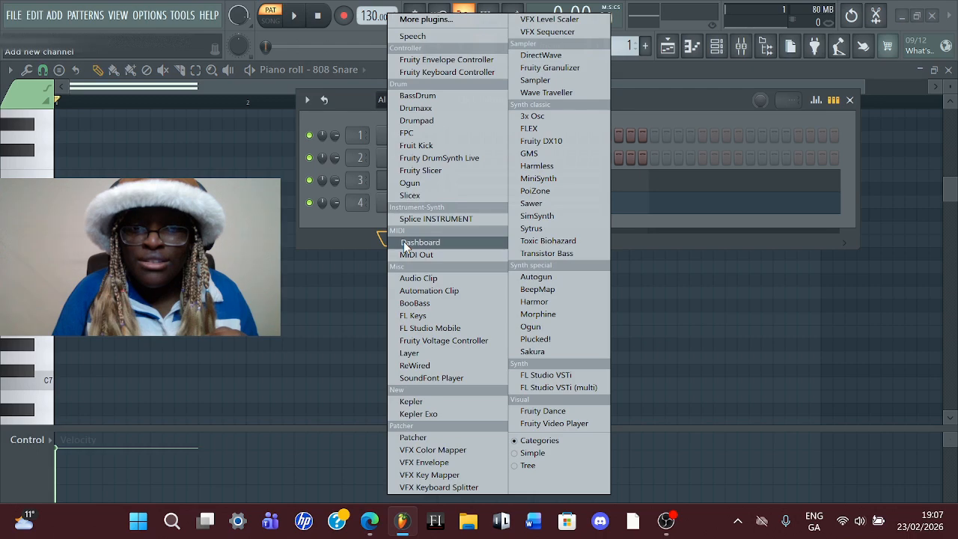
left_click(437, 319)
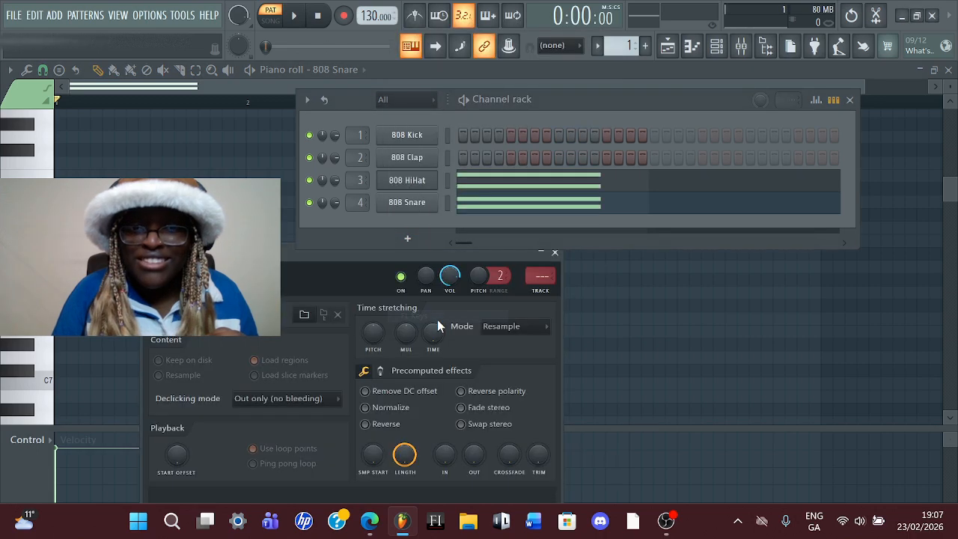
left_click(555, 252)
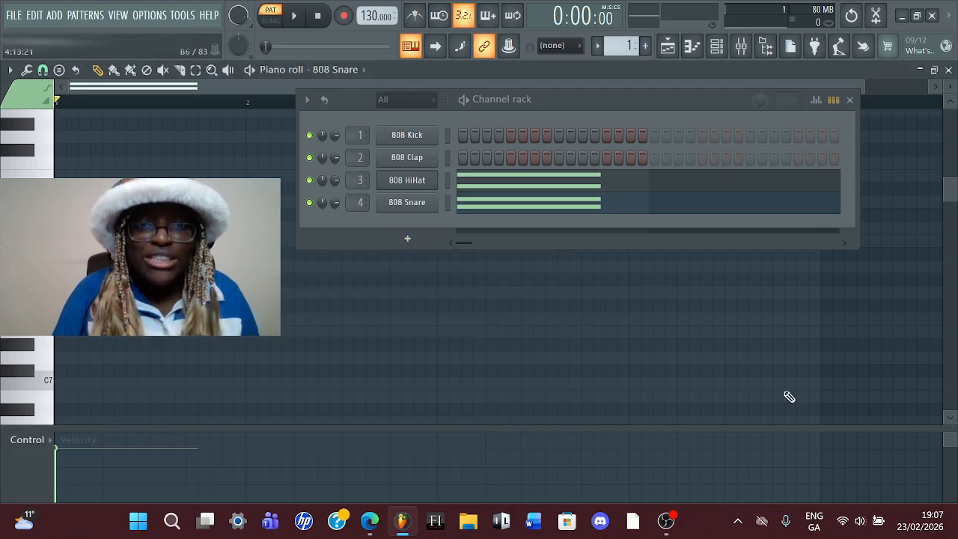
Try to add a MiniSynth channel, close its settings window and view the list of available instruments again
left_click(407, 238)
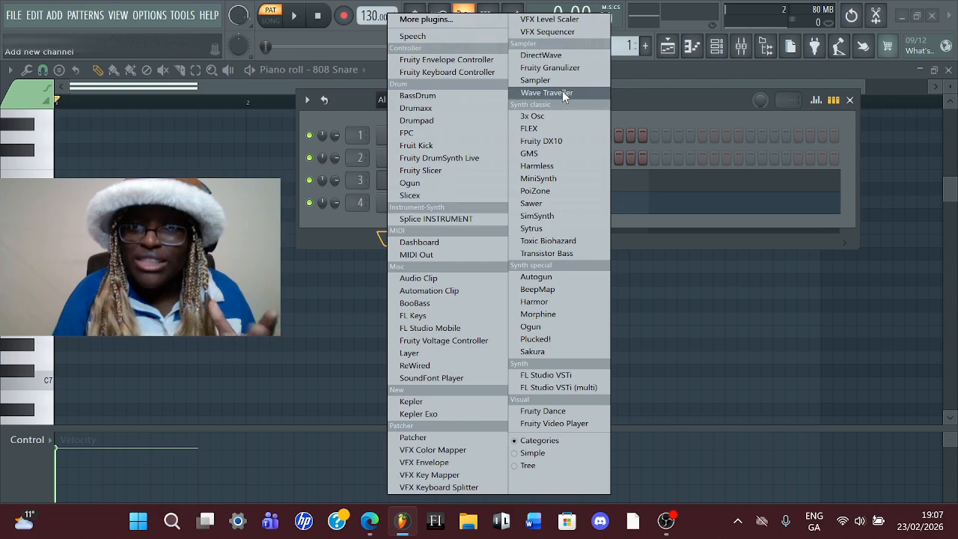
left_click(555, 174)
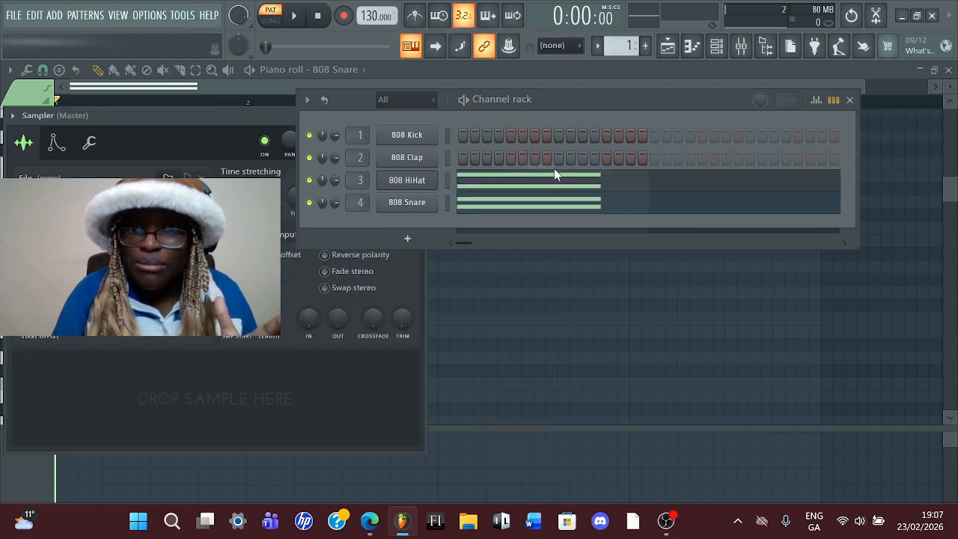
left_click_drag(199, 117, 616, 250)
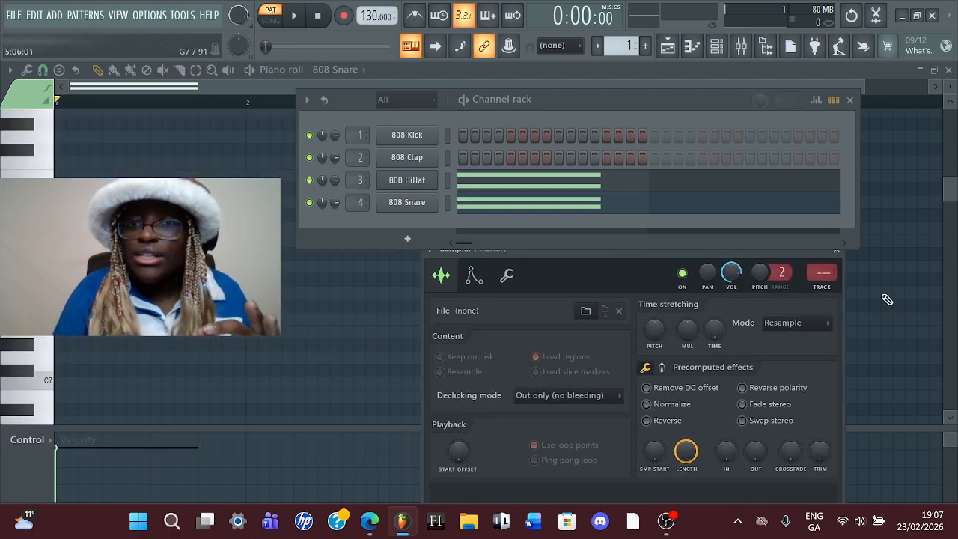
left_click(837, 252)
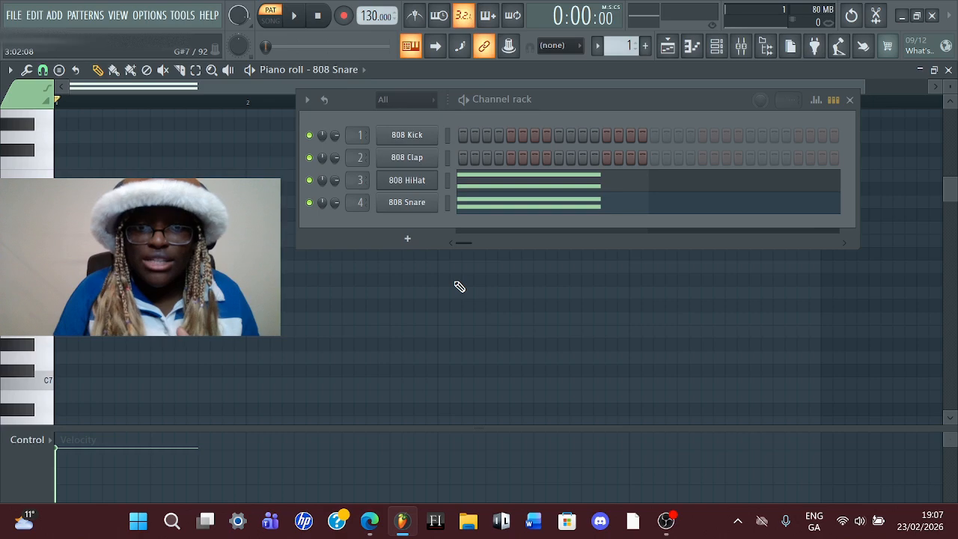
left_click(412, 239)
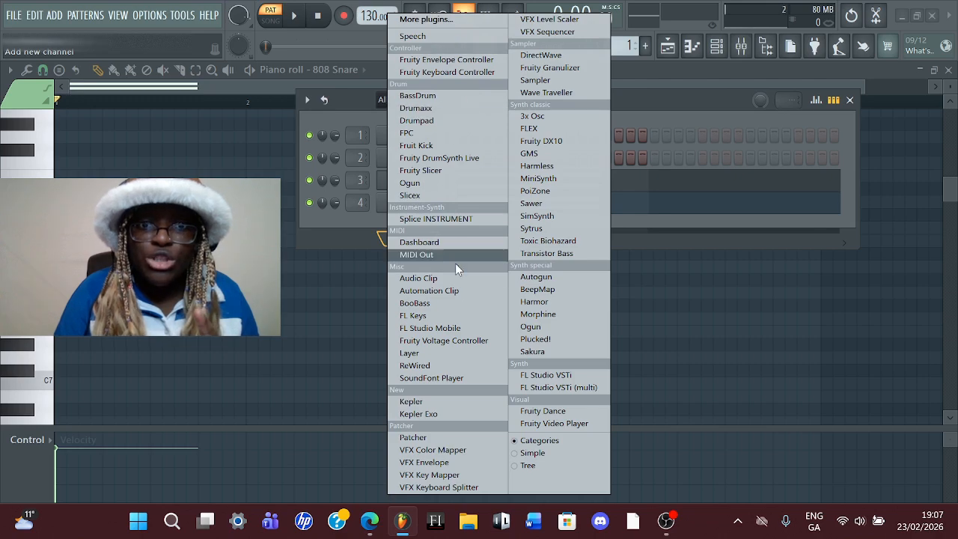
left_click(359, 242)
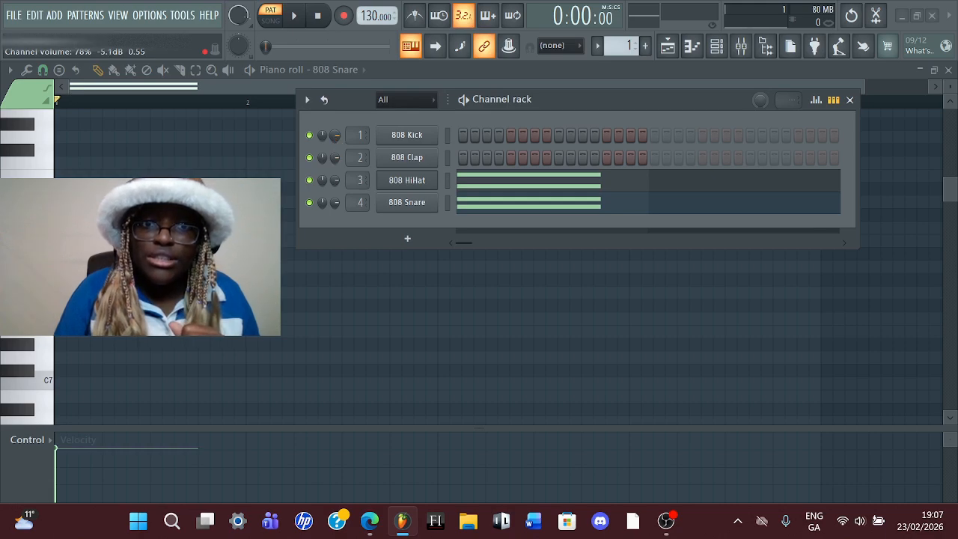
Try the 808 Kick channel's volume and mute controls, leaving the channel unmuted, and open the mixer
left_click_drag(335, 135, 335, 134)
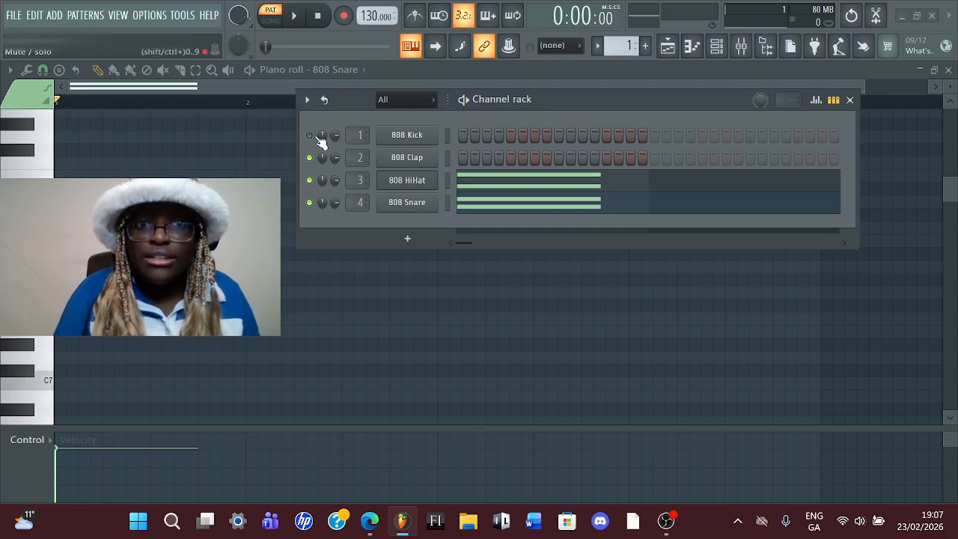
left_click(316, 136)
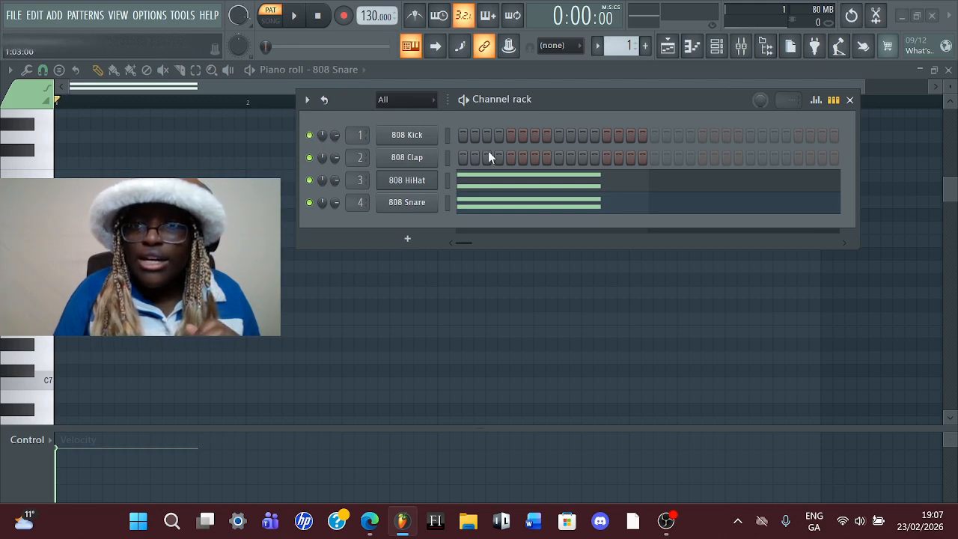
left_click(748, 48)
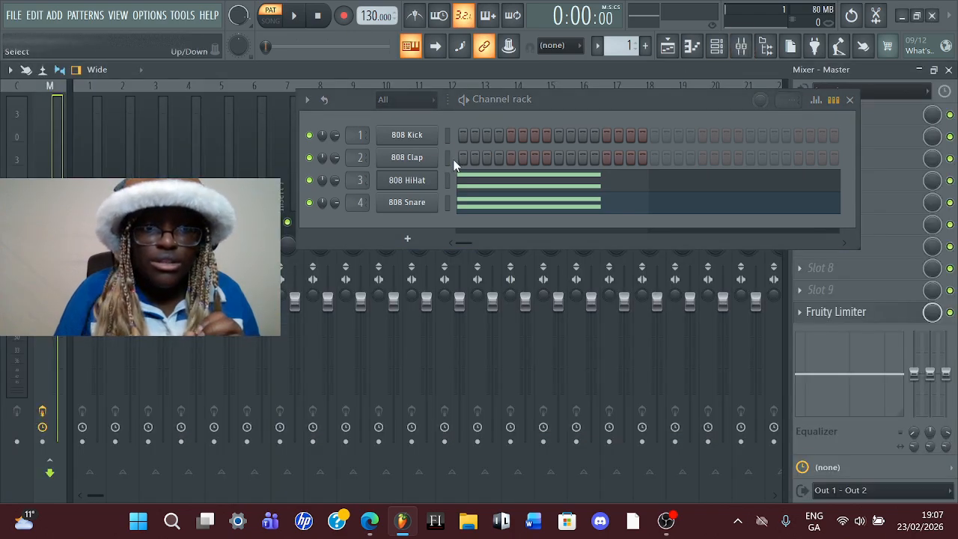
Close the mixer, show the channel rack over the piano roll and mute every channel except 808 Clap
left_click(850, 99)
left_click(950, 69)
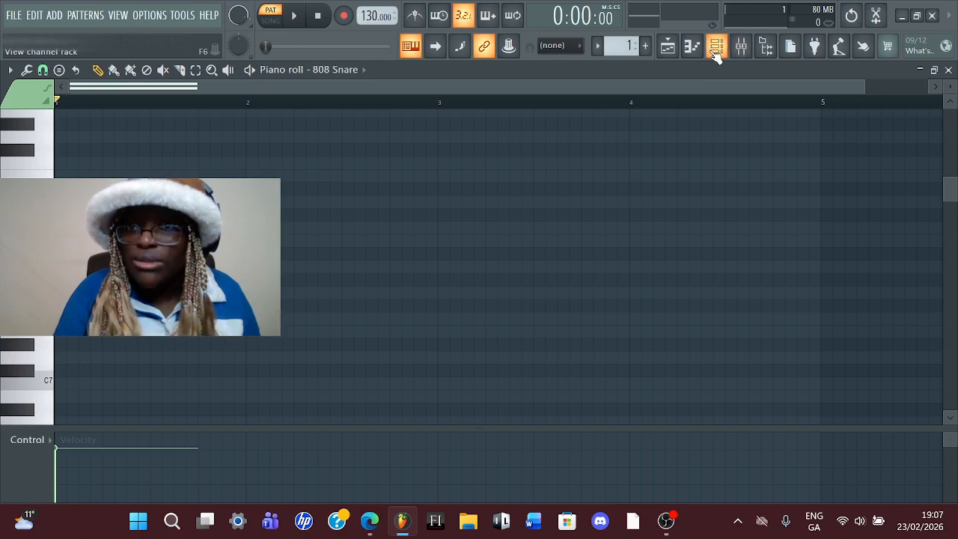
left_click(715, 47)
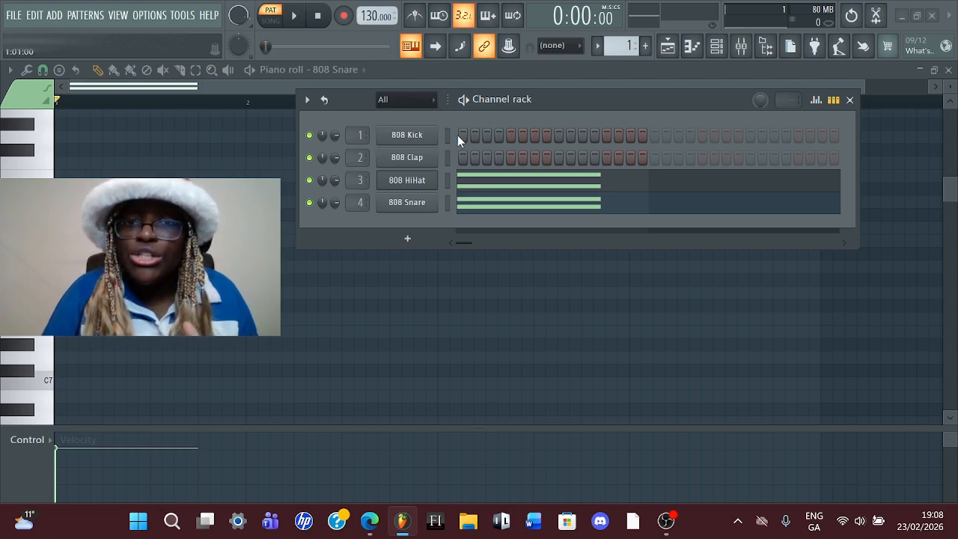
left_click(310, 180)
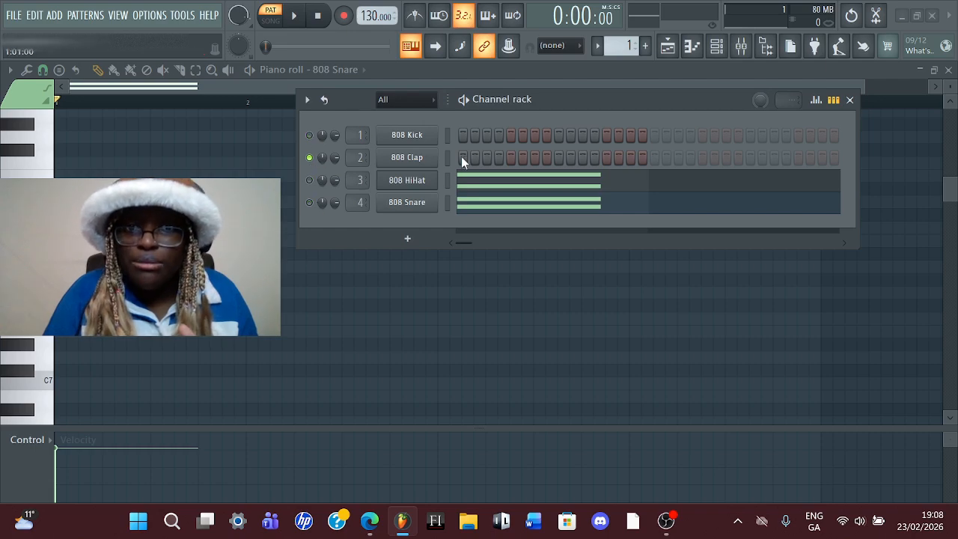
Place 808 Clap hits on steps 1, 3, 5, 7 and 9 and play the pattern
key("ctrl+z")
key("ctrl+z")
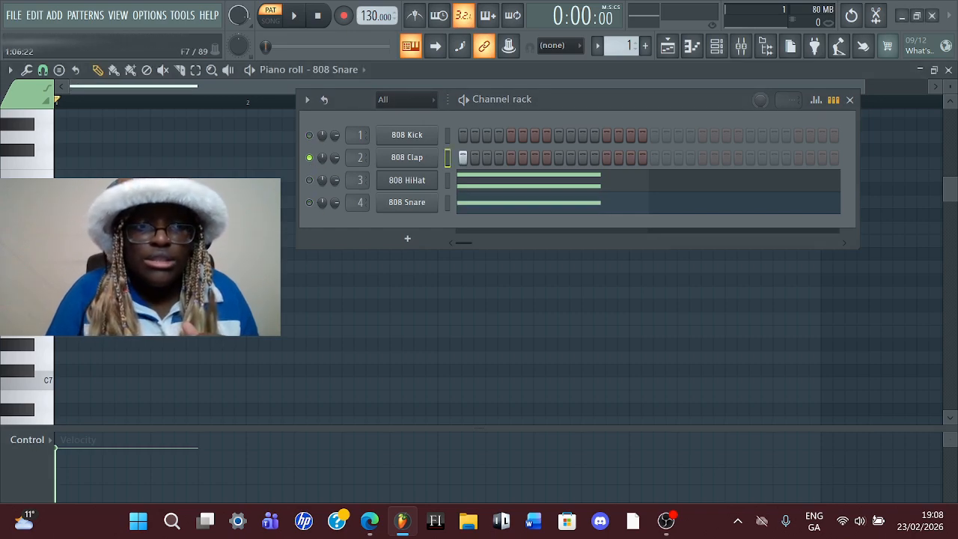
left_click(484, 157)
left_click(513, 158)
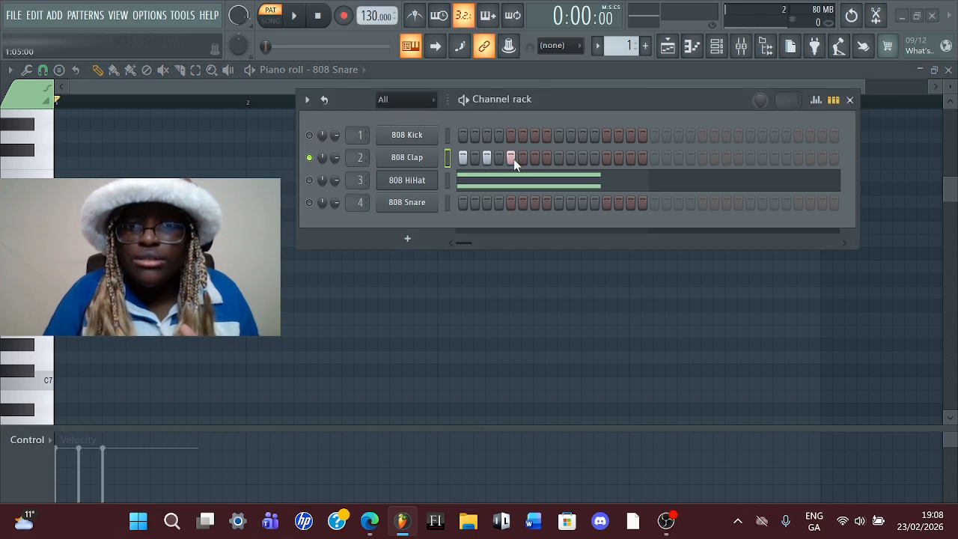
left_click(569, 159)
left_click(561, 158)
key("space")
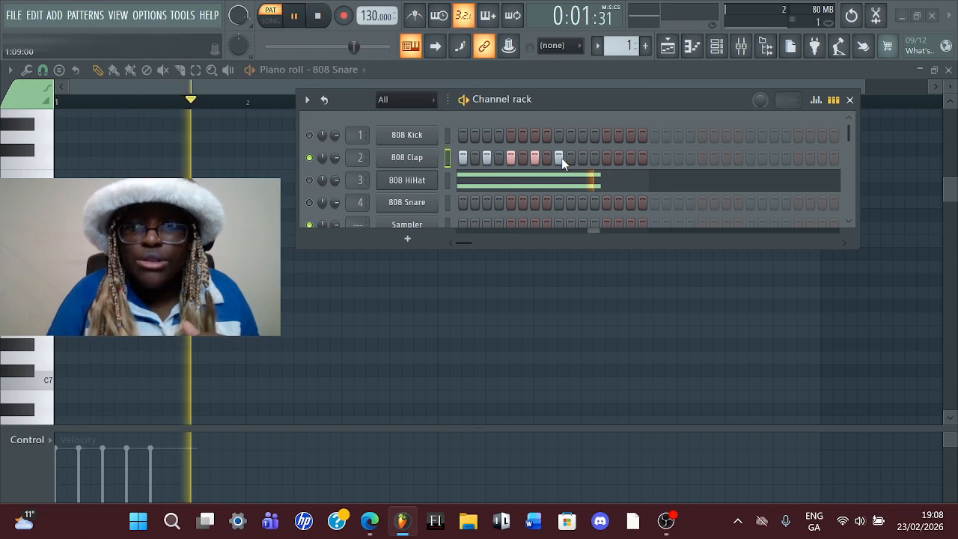
View the list of instruments available for a new channel and dismiss it without choosing one
mouse_move(851, 131)
left_mouse_down()
mouse_move(855, 203)
mouse_move(849, 114)
left_mouse_up()
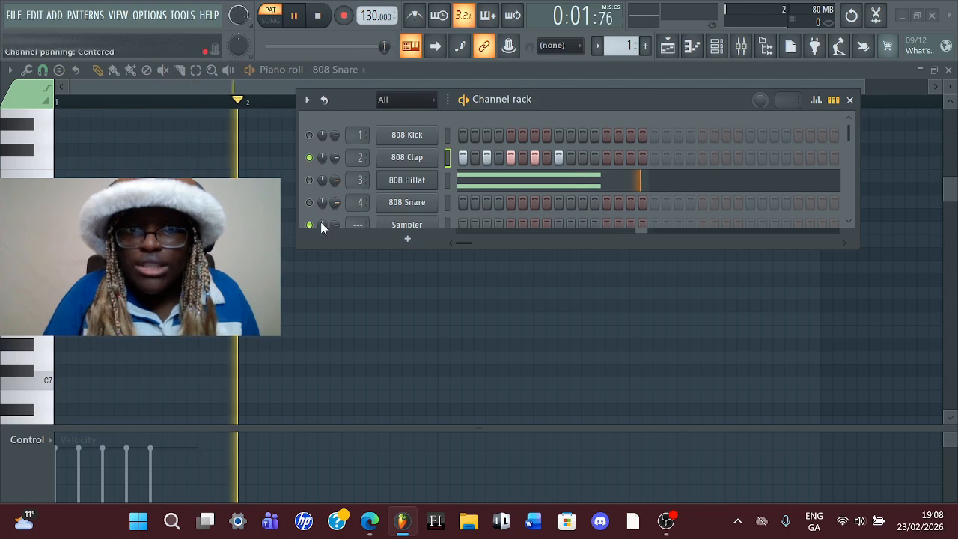
left_click(408, 238)
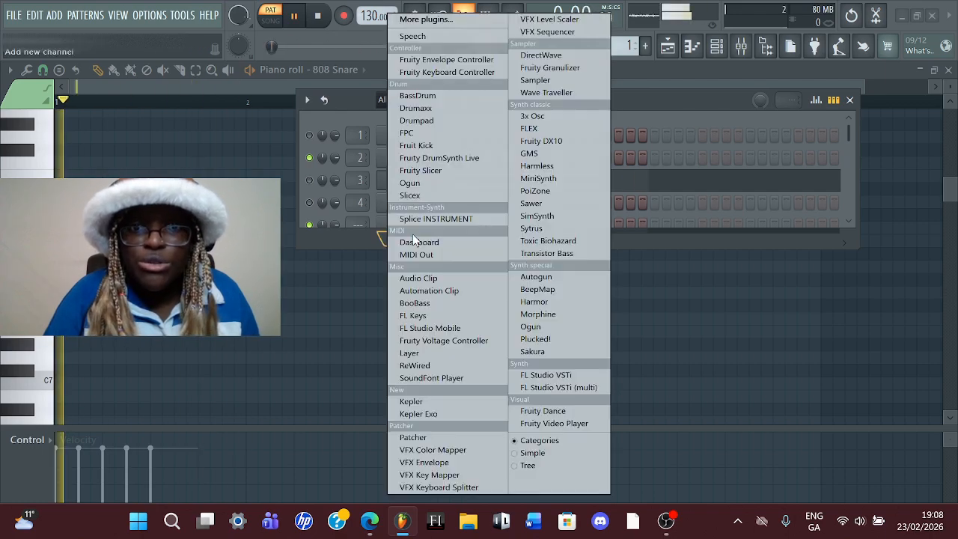
left_click(363, 241)
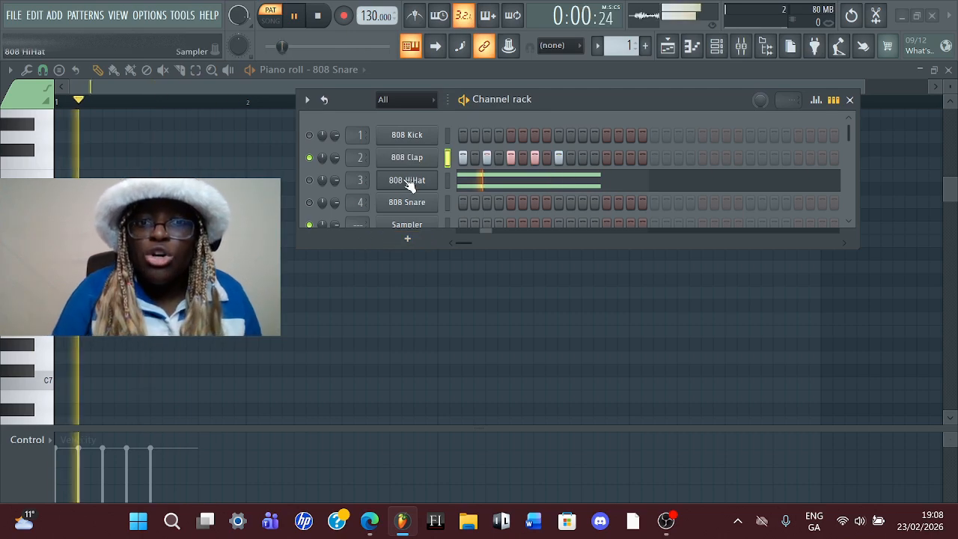
Stop playback, undo the 808 Clap step entries and clear the remaining hit on its first step
key("space")
key("ctrl+z")
key("ctrl+z")
key("ctrl+z")
key("ctrl+z")
key("ctrl+z")
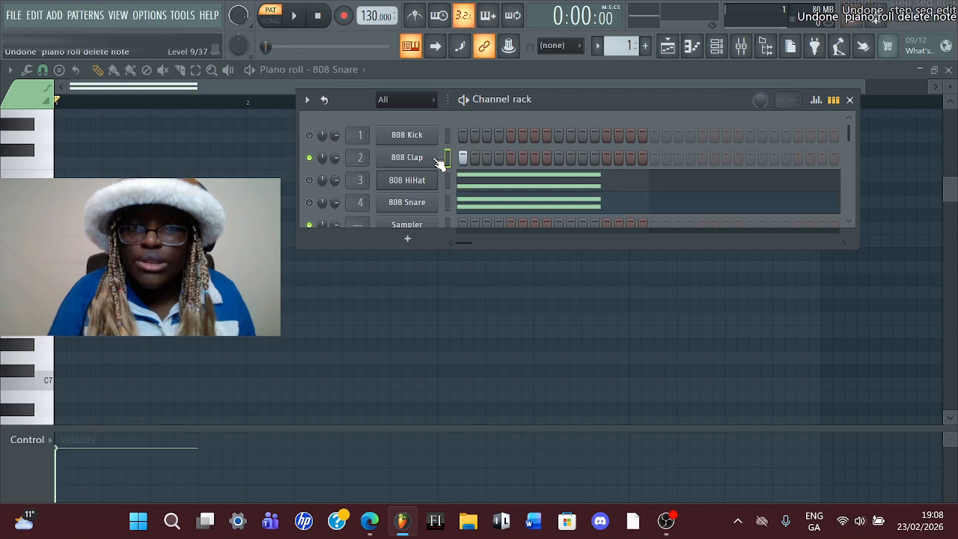
left_click(465, 154)
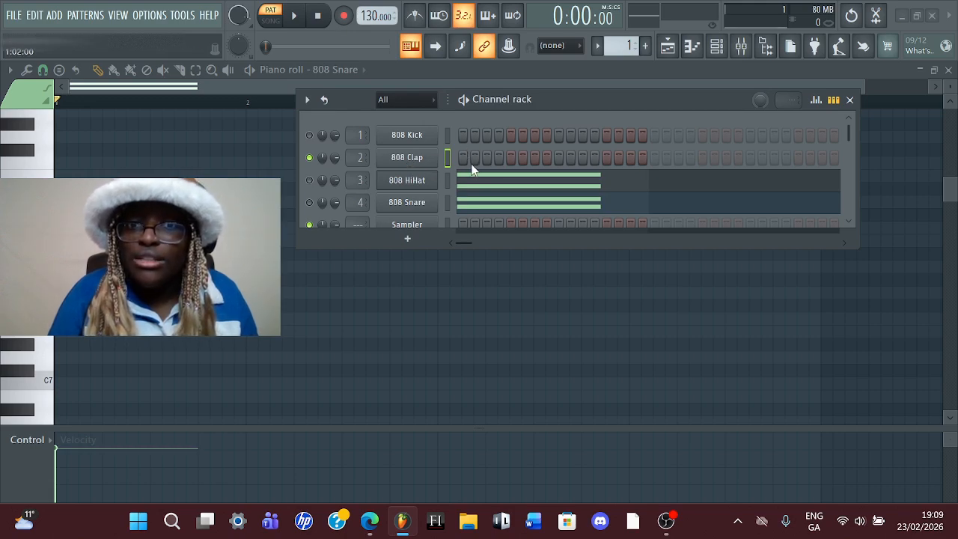
Try filling the 808 Clap channel each 2 steps, each 4 steps and each 8 steps in turn
right_click(418, 158)
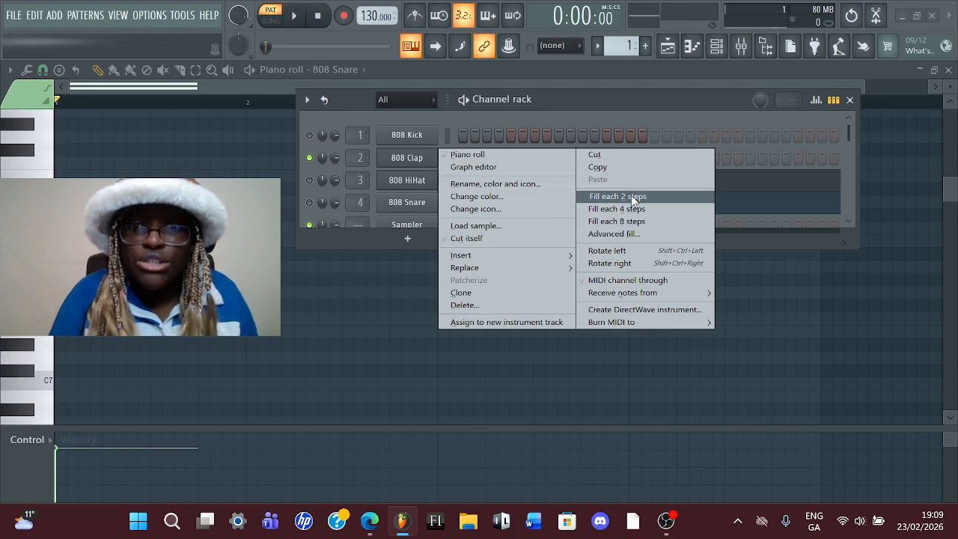
left_click(631, 194)
right_click(411, 162)
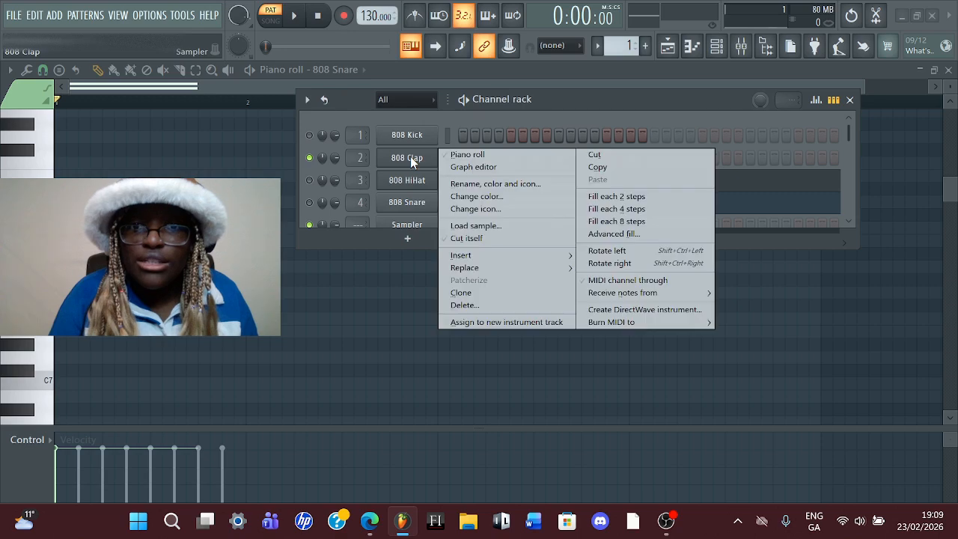
left_click(607, 208)
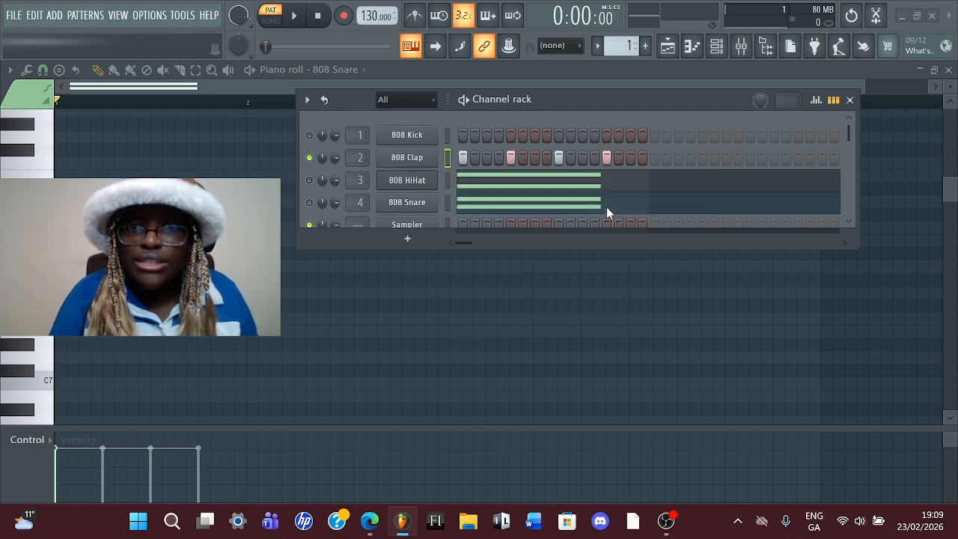
right_click(427, 157)
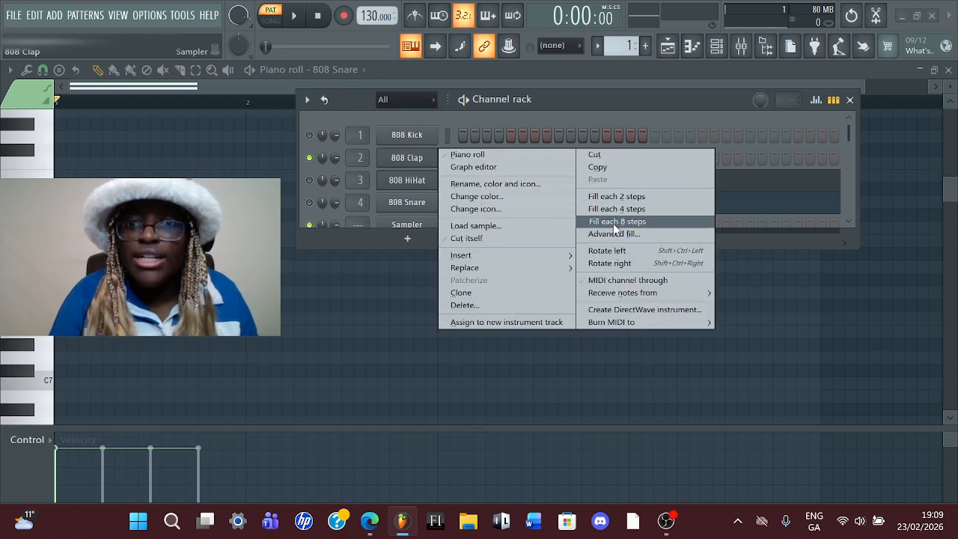
left_click(611, 222)
Fill 808 Clap with an Advanced fill, randomizing until sequence length 16 has interval 2, and accept it
right_click(411, 159)
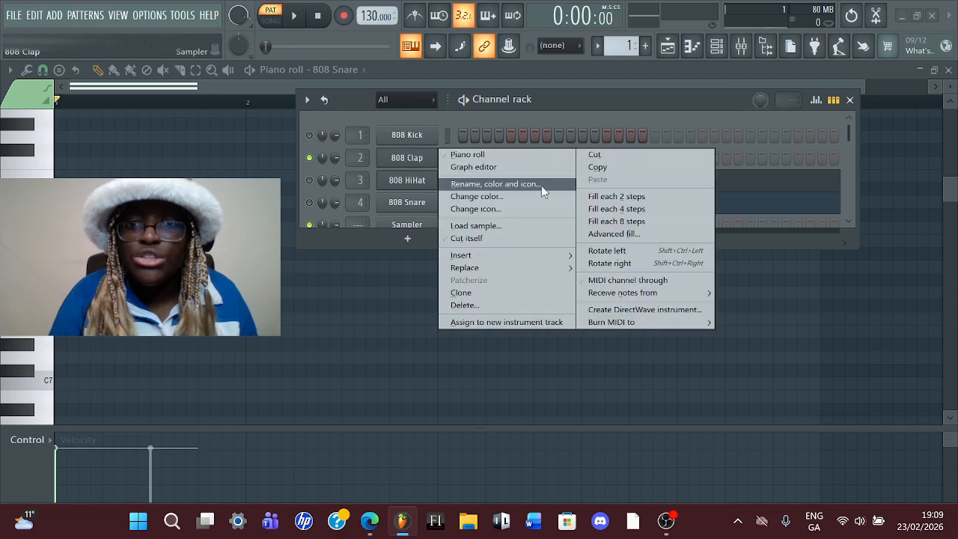
left_click(603, 232)
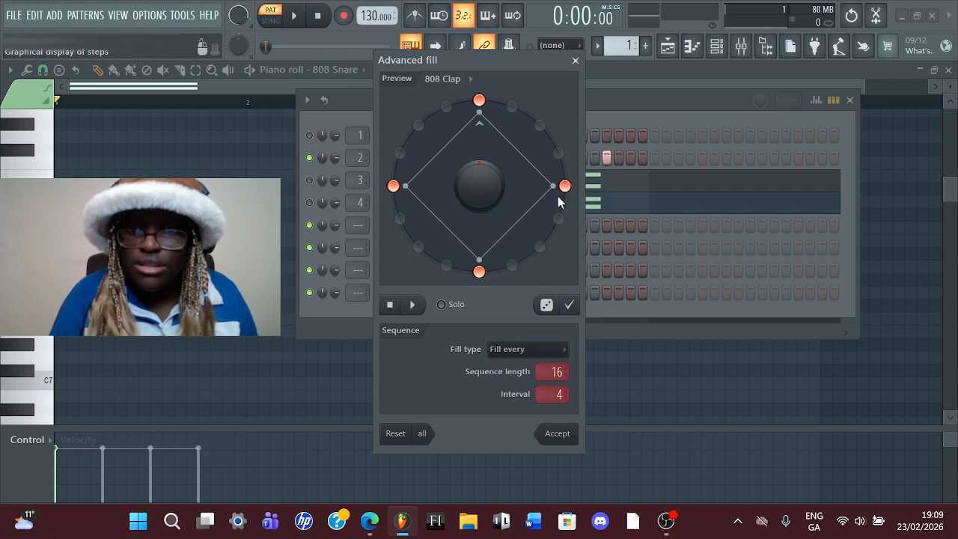
left_click(547, 305)
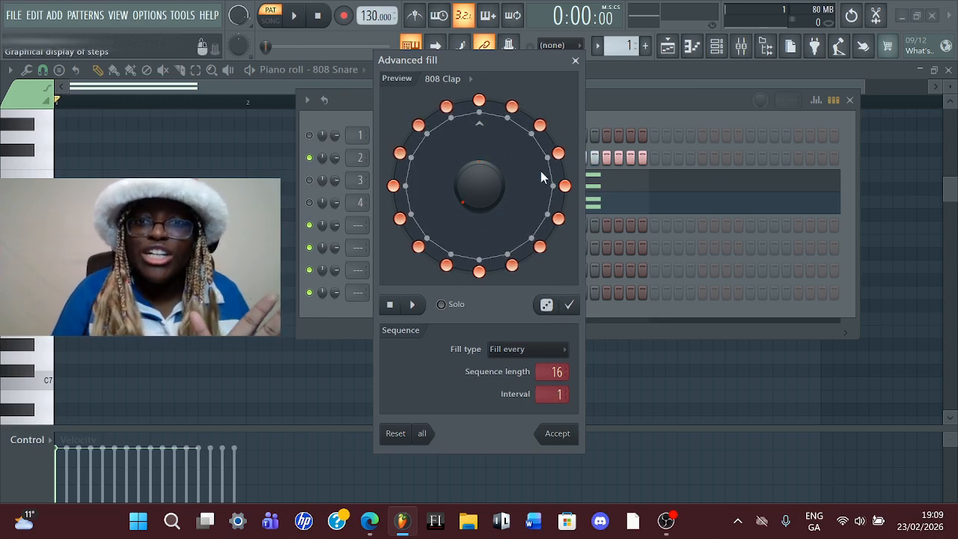
left_click(547, 306)
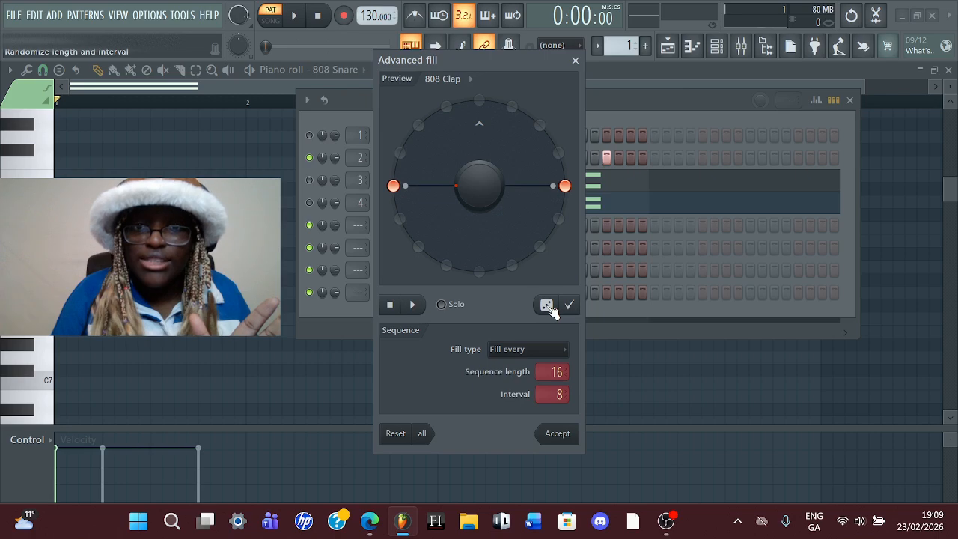
left_click(548, 306)
left_click(548, 306)
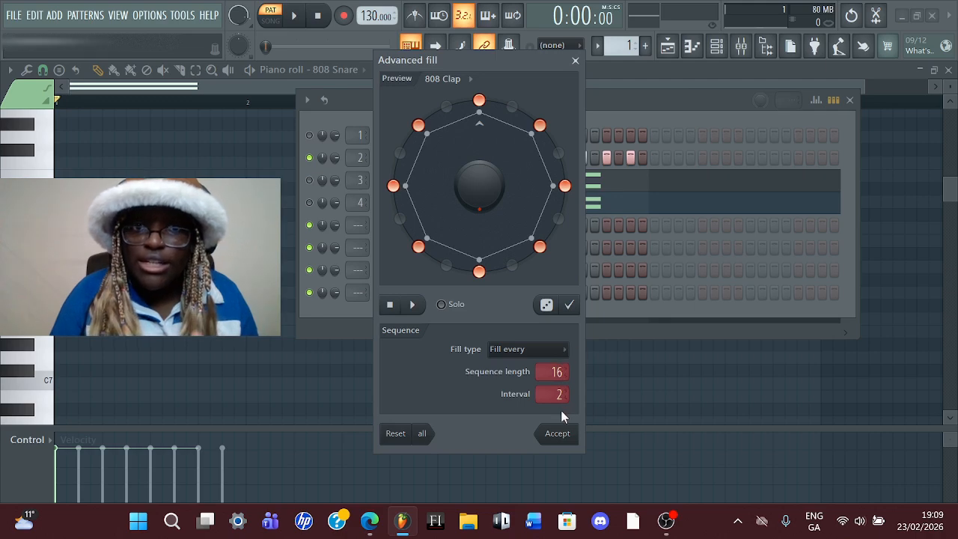
left_click(557, 433)
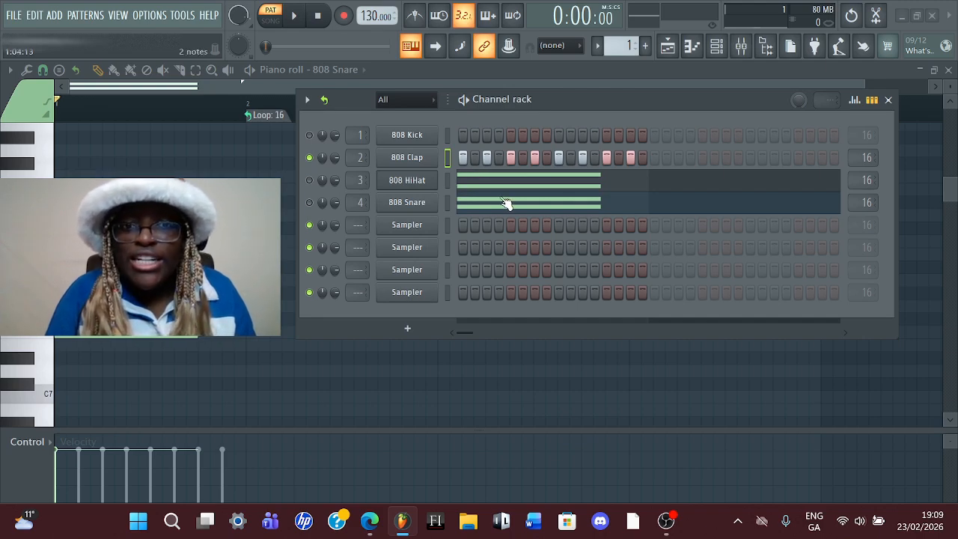
Close the channel rack and open the mixer
left_click(889, 101)
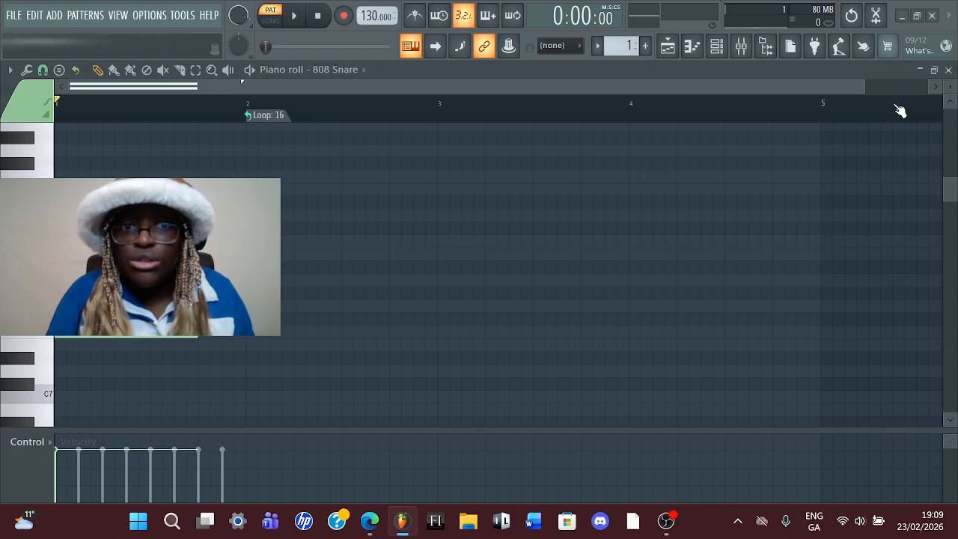
left_click(717, 45)
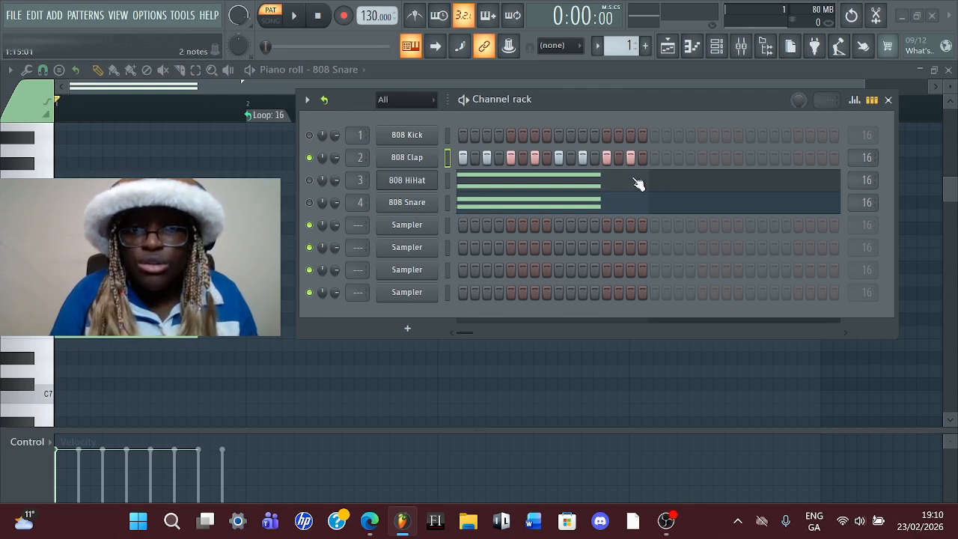
left_click(889, 99)
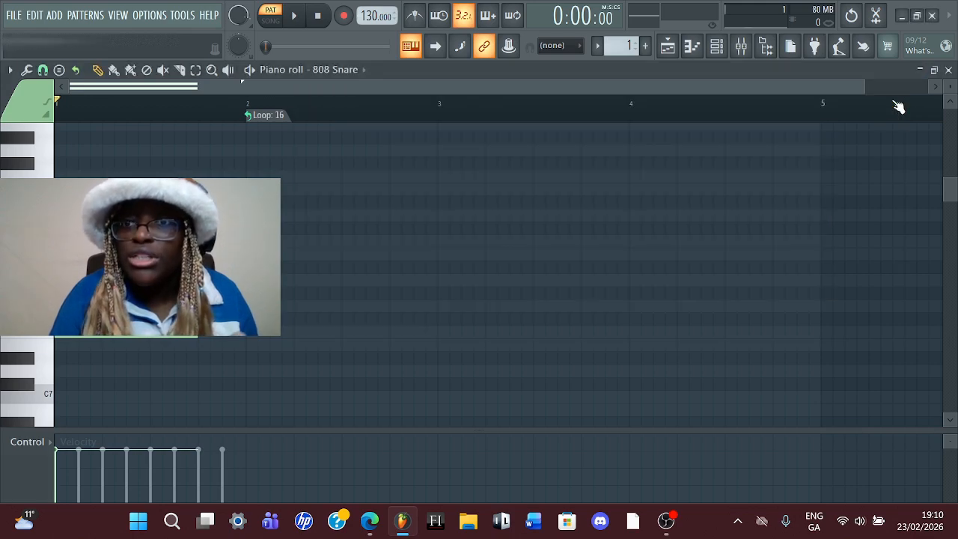
left_click(742, 47)
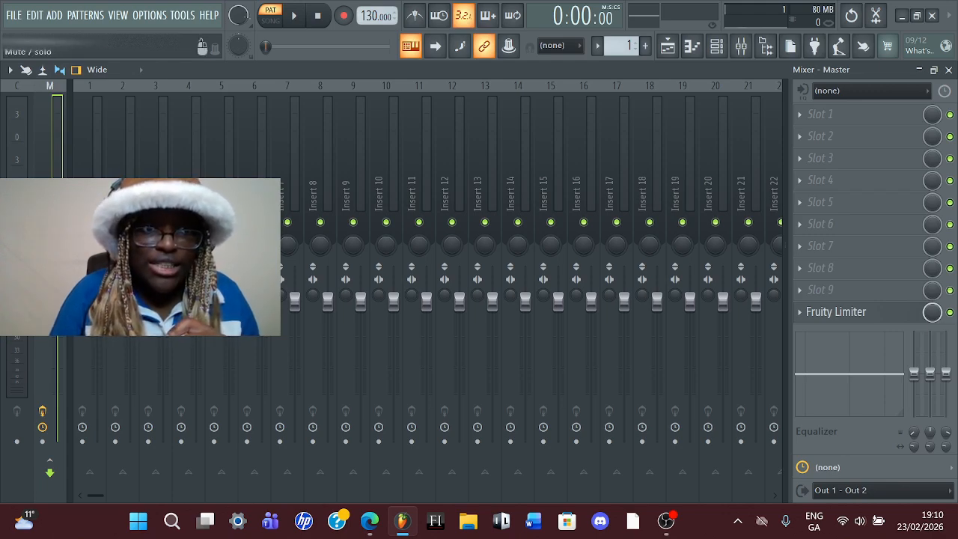
Select mixer track Insert 1, browse the effects for slot 1, load Fruity Reeverb 2 into slot 2 and close its window
left_click(89, 225)
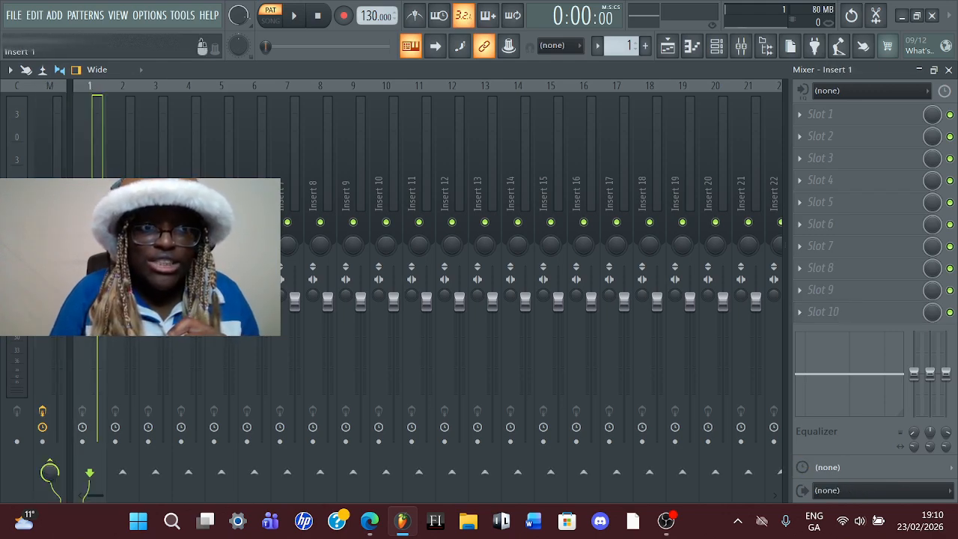
left_click(824, 115)
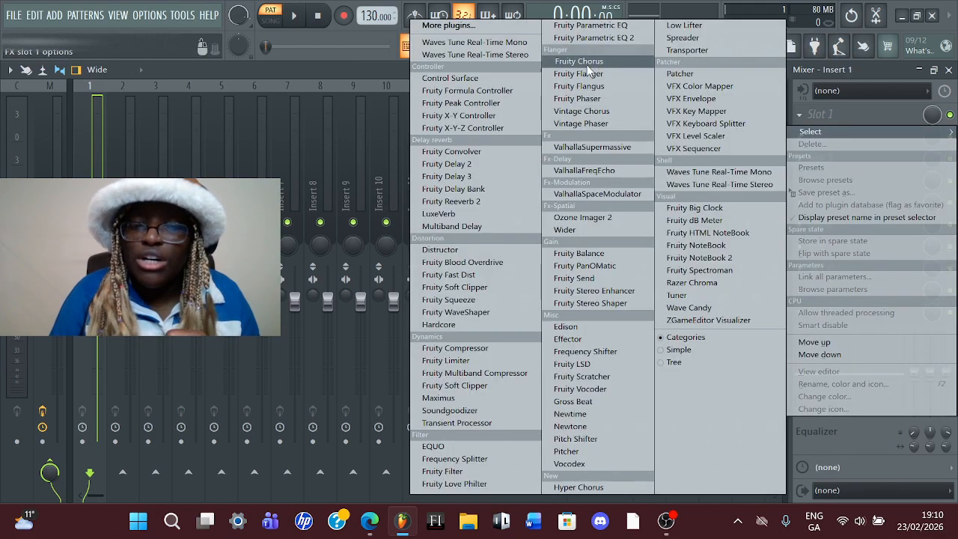
left_click(620, 39)
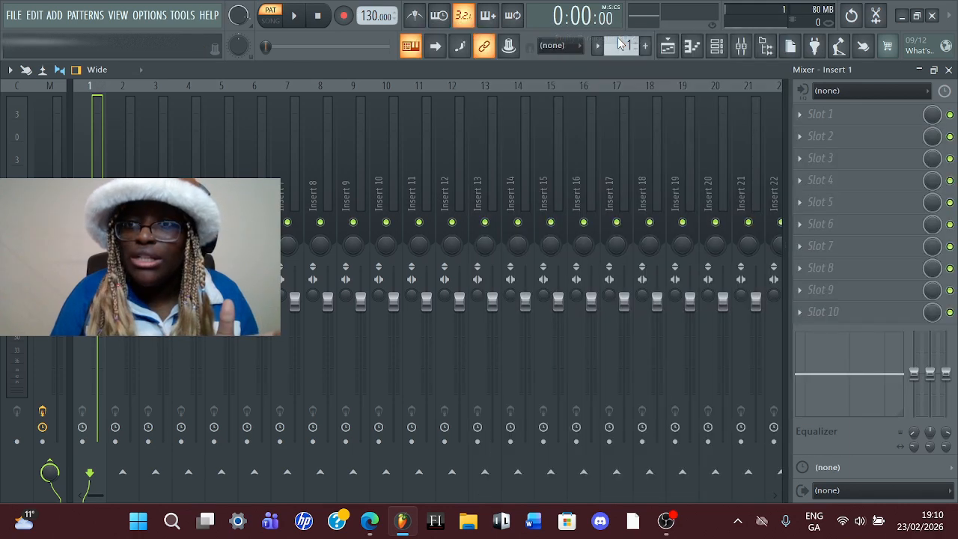
left_click(828, 136)
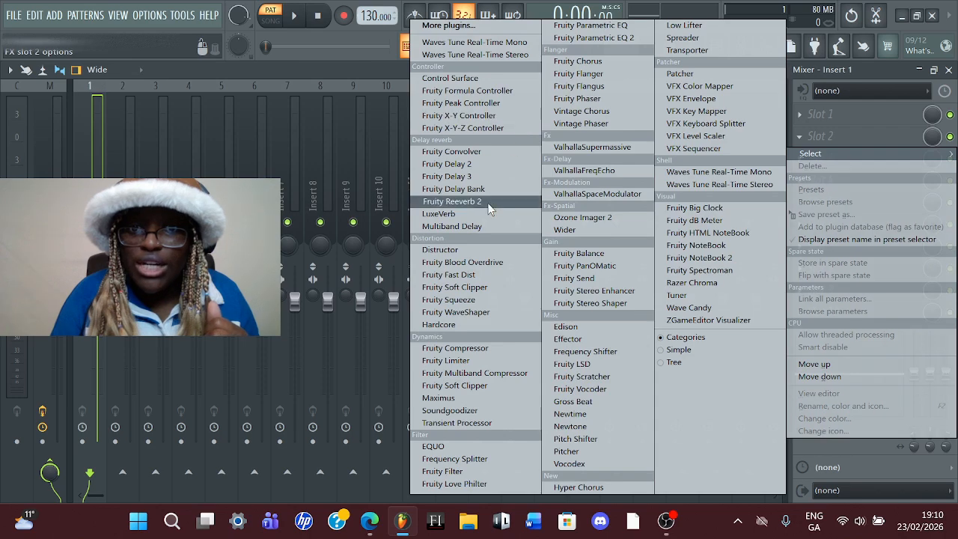
left_click(479, 204)
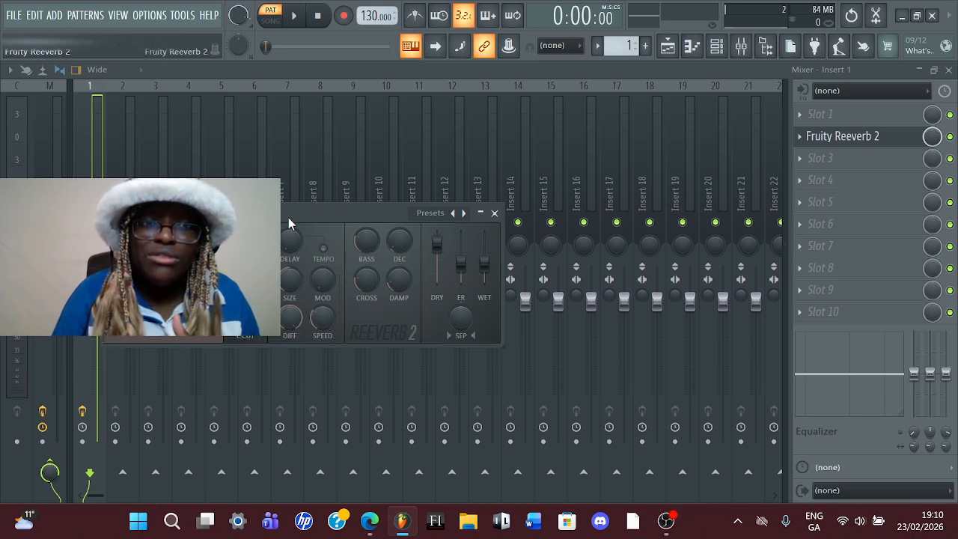
left_click(495, 214)
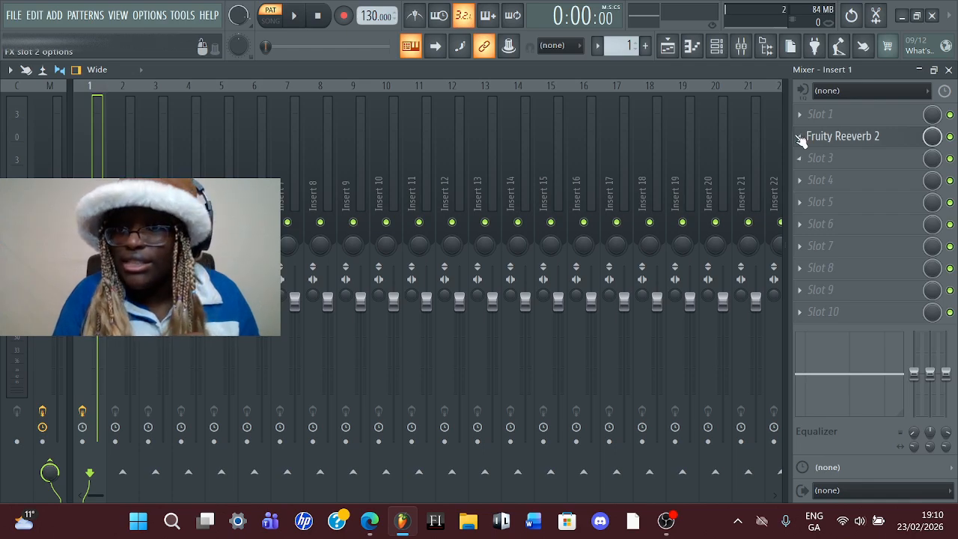
Delete Fruity Reeverb 2 from slot 2 of Insert 1
left_click(798, 138)
left_click(809, 165)
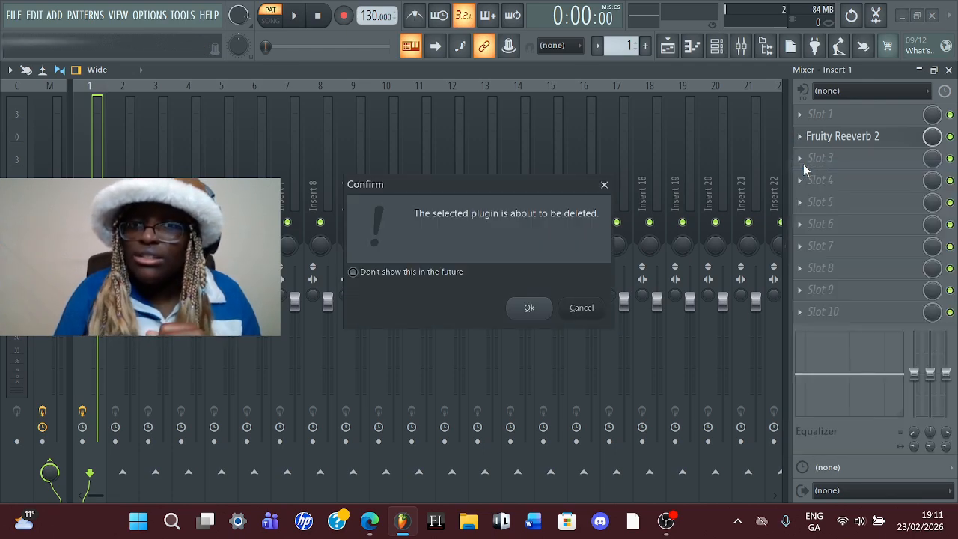
left_click(537, 312)
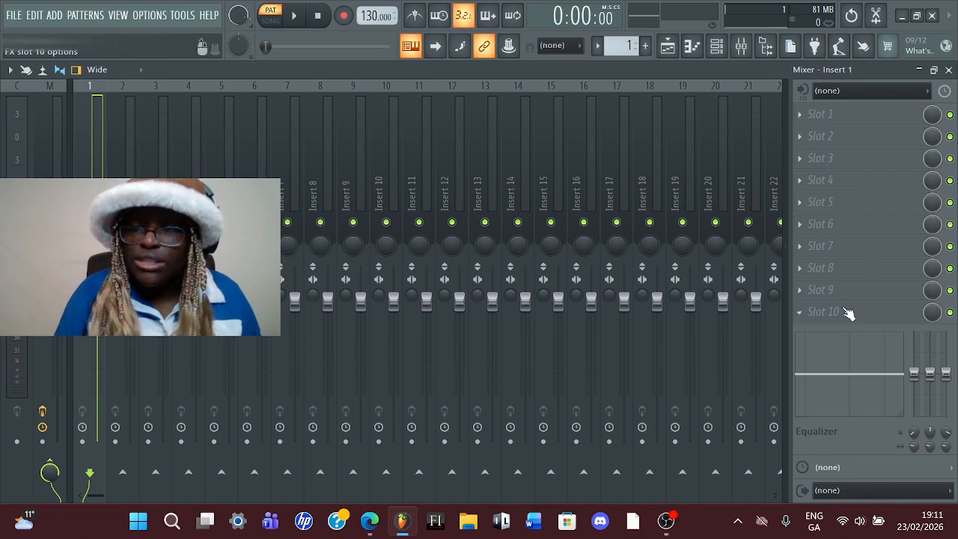
Open the channel rack beside the mixer tracks and rename the 808 Kick channel as kick
left_click(717, 46)
left_click_drag(551, 98, 760, 196)
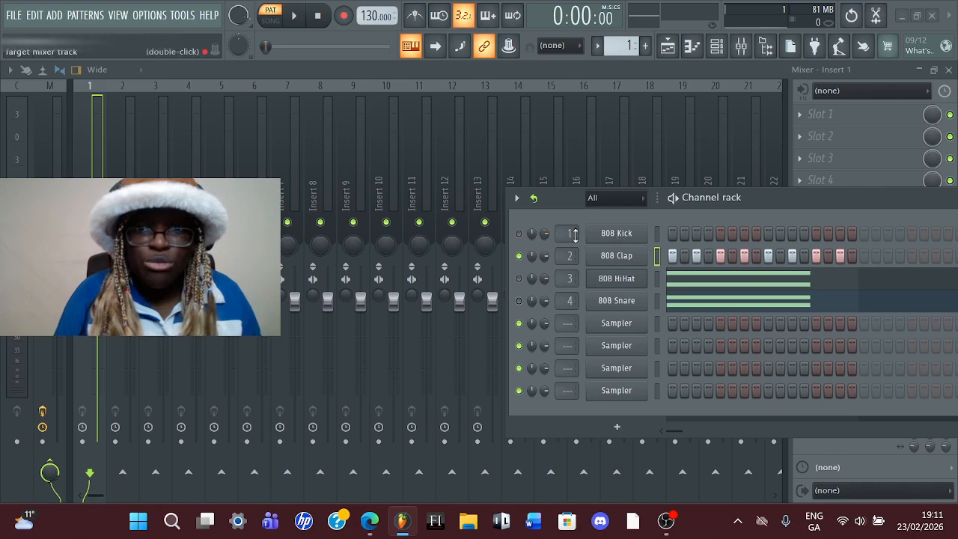
right_click(616, 238)
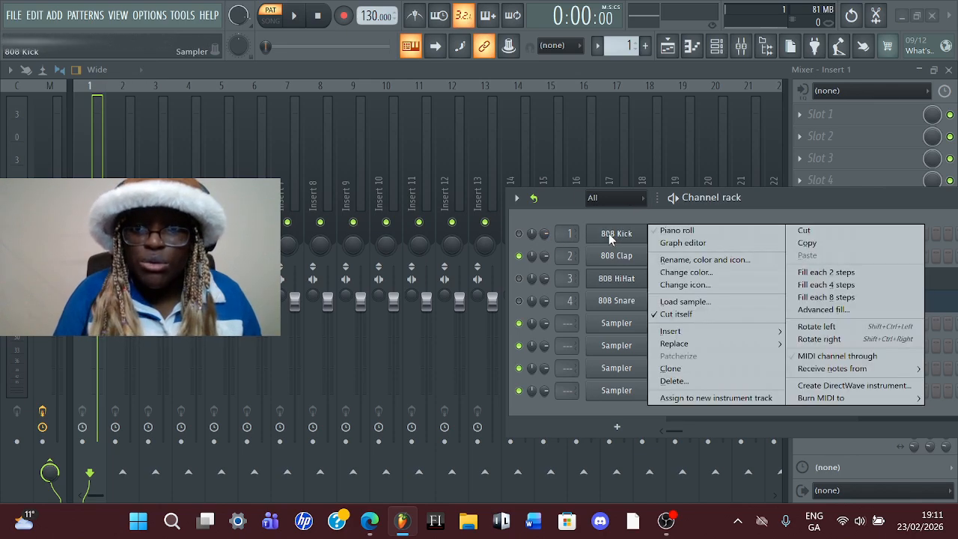
left_click(681, 261)
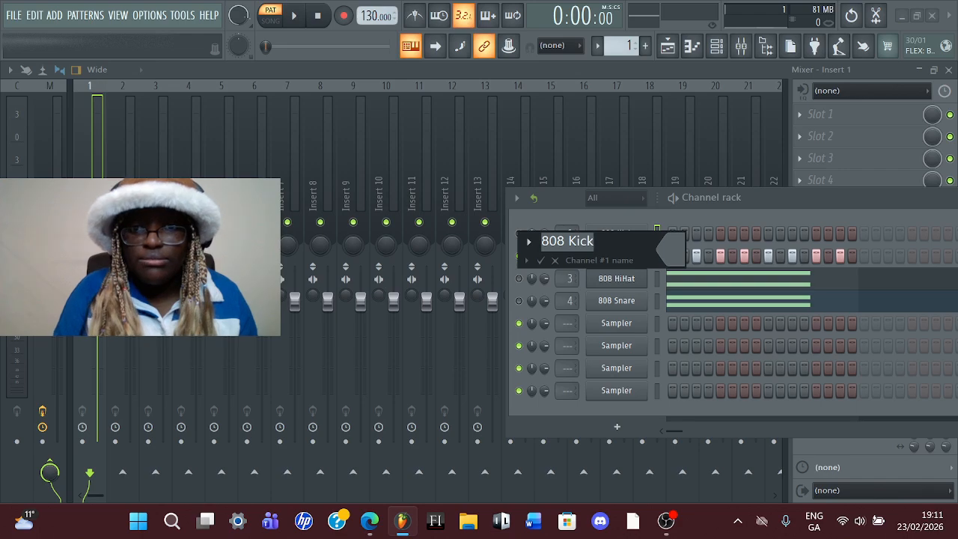
type("kick")
key("Return")
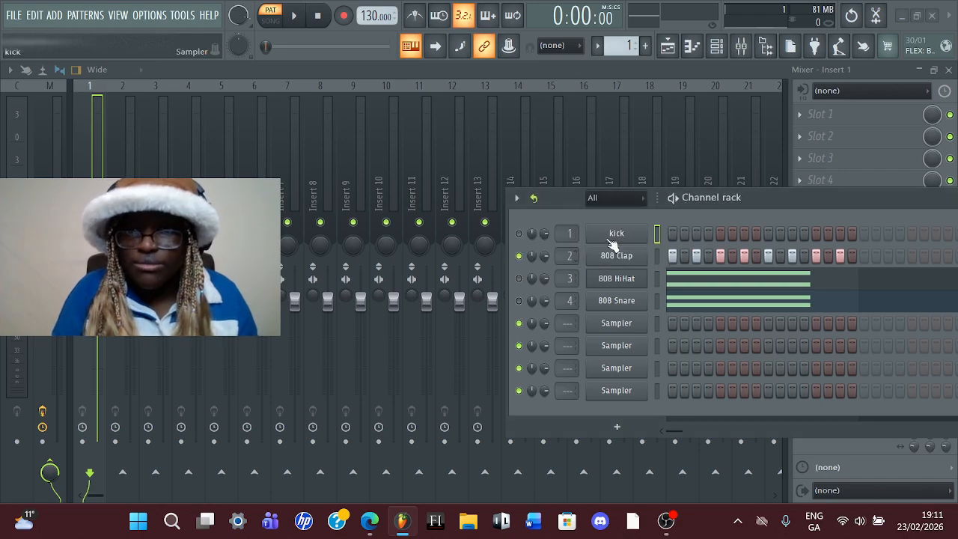
Rename mixer track Insert 1 as kick and close the channel rack
right_click(107, 79)
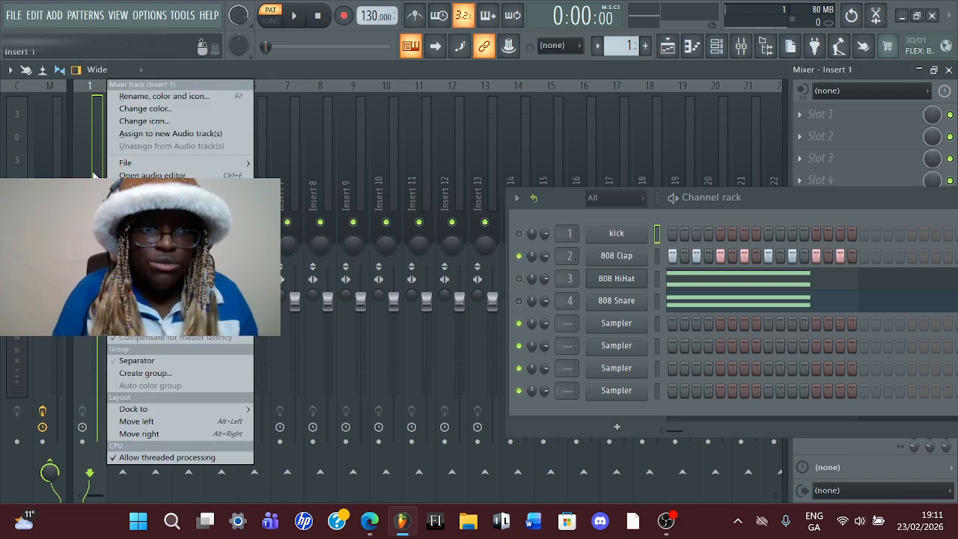
left_click(150, 95)
type("kick")
key("Return")
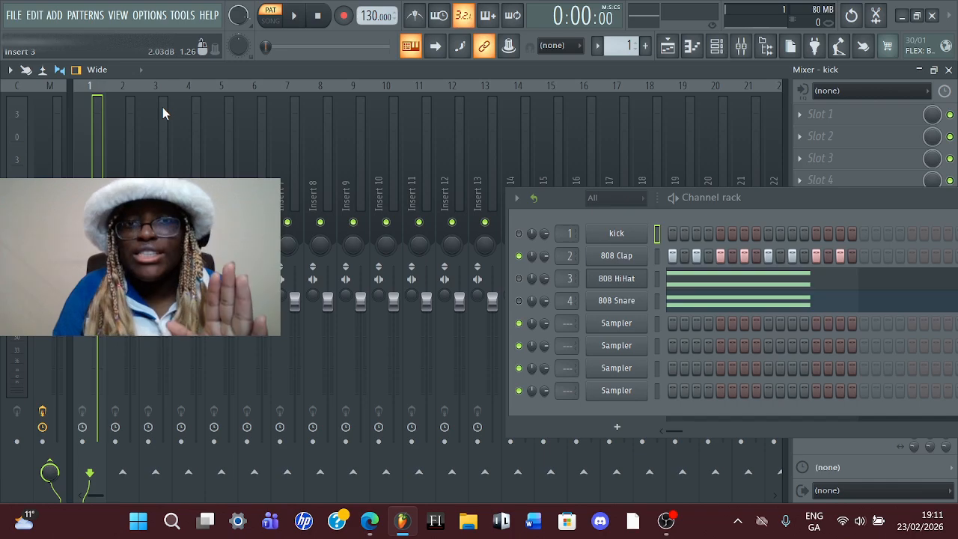
left_click_drag(710, 199, 470, 170)
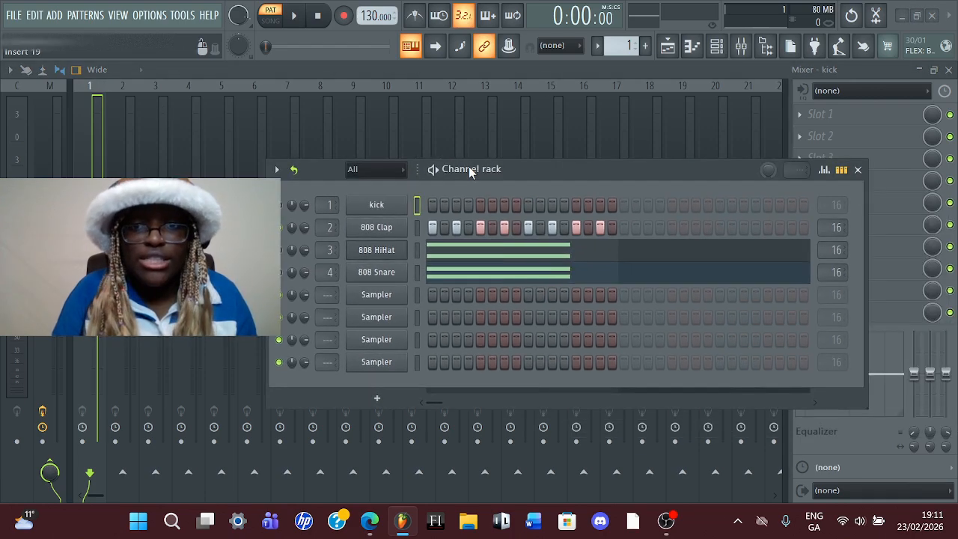
left_click(861, 170)
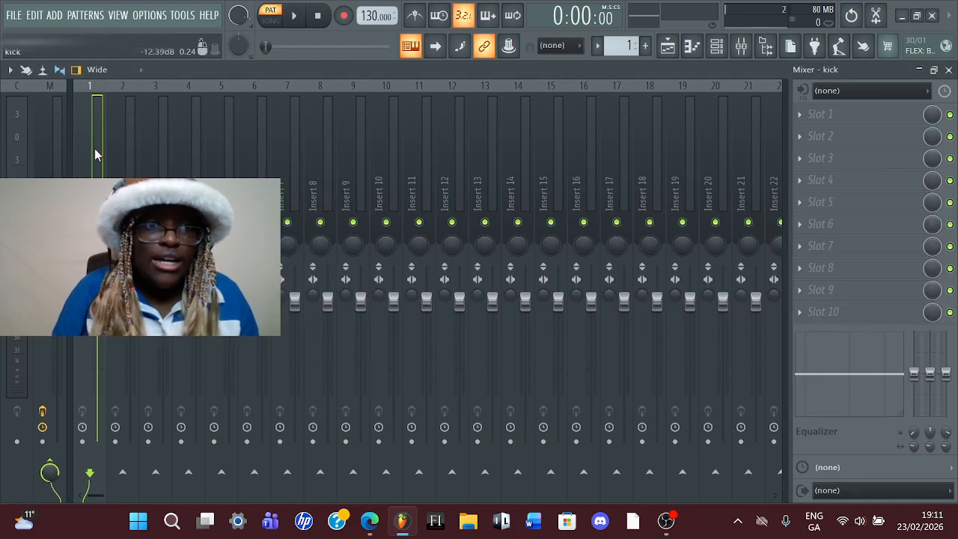
Set the kick mixer track's color to Brown (#9F3542)
right_click(106, 80)
left_click(153, 96)
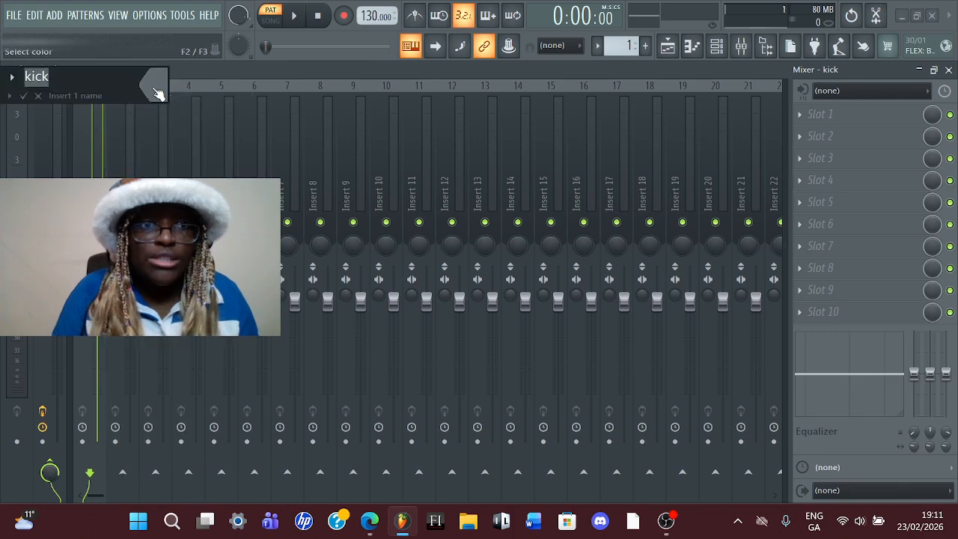
left_click(152, 86)
left_click(196, 260)
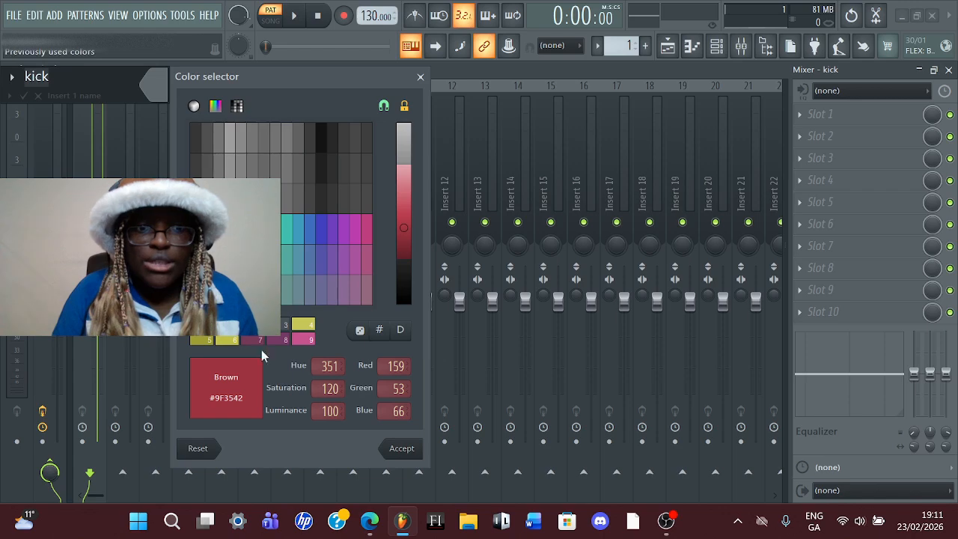
left_click(401, 450)
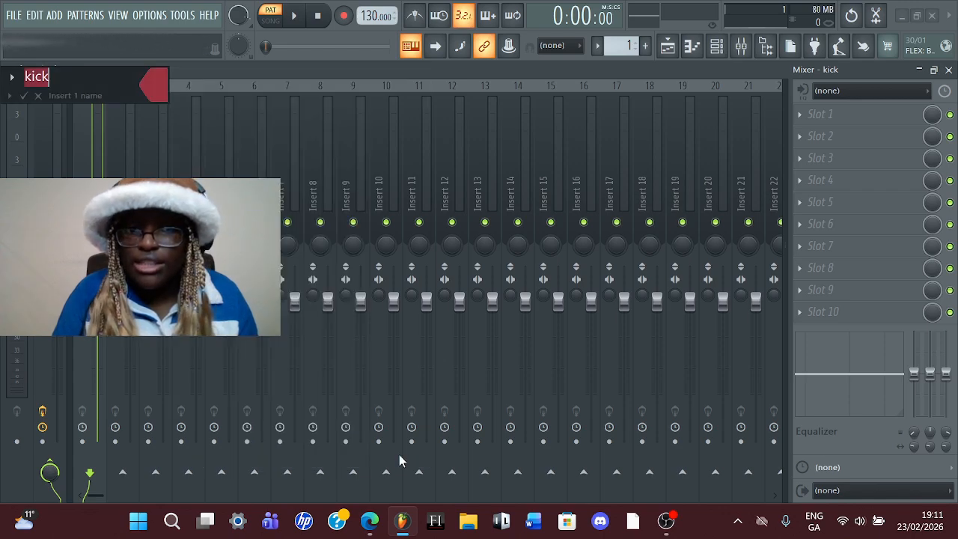
key("Return")
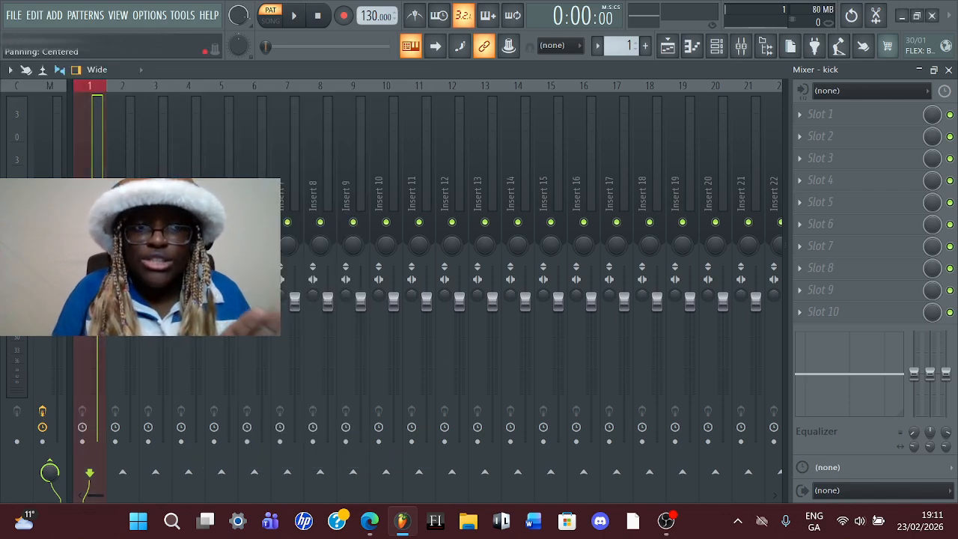
right_click(78, 128)
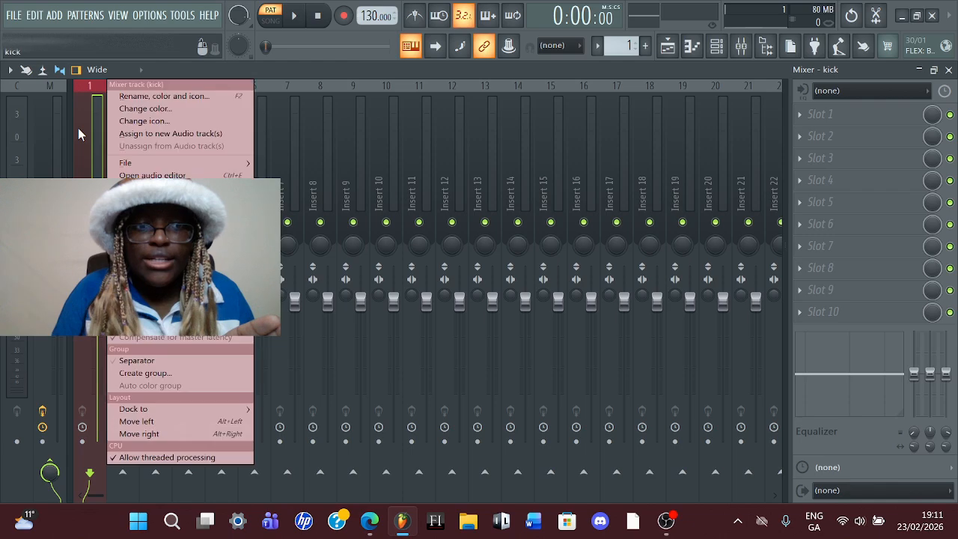
left_click(144, 99)
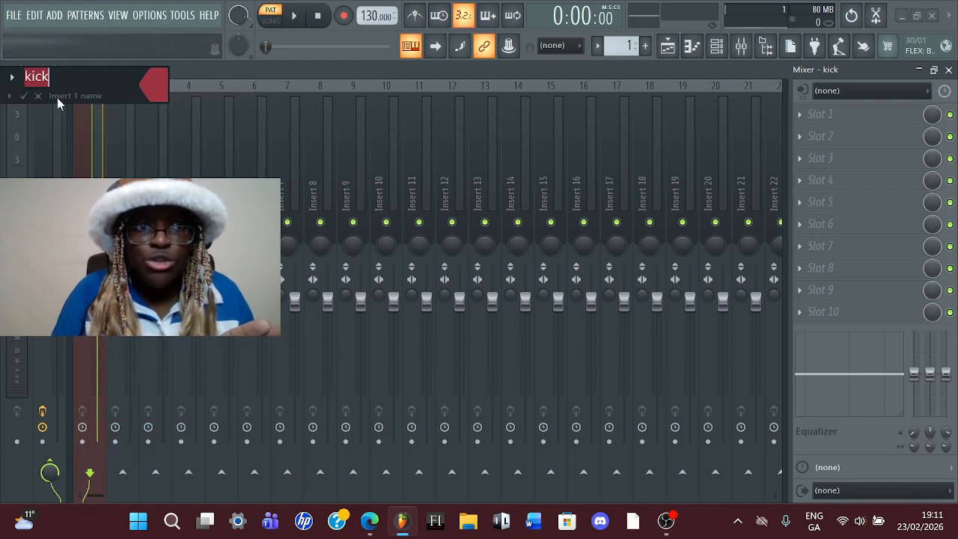
left_click(38, 97)
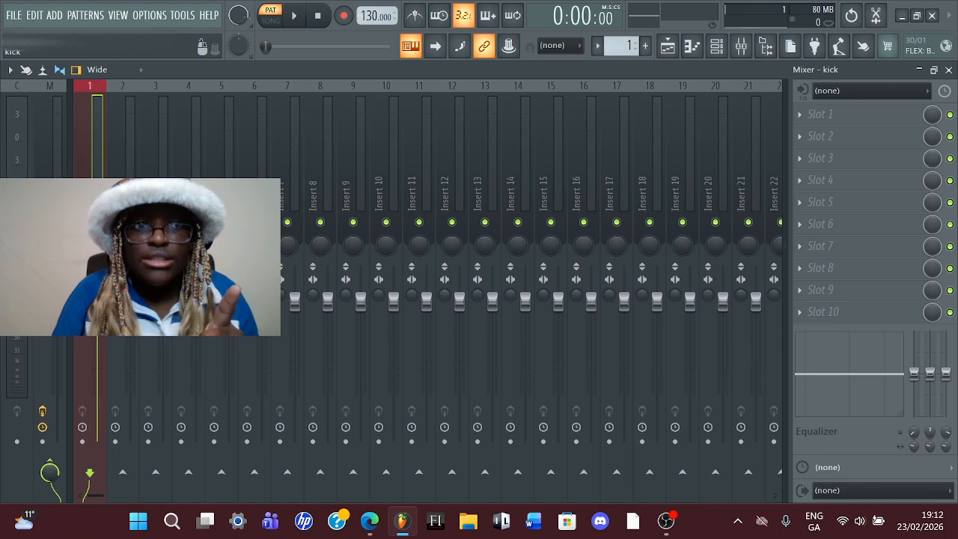
right_click(95, 133)
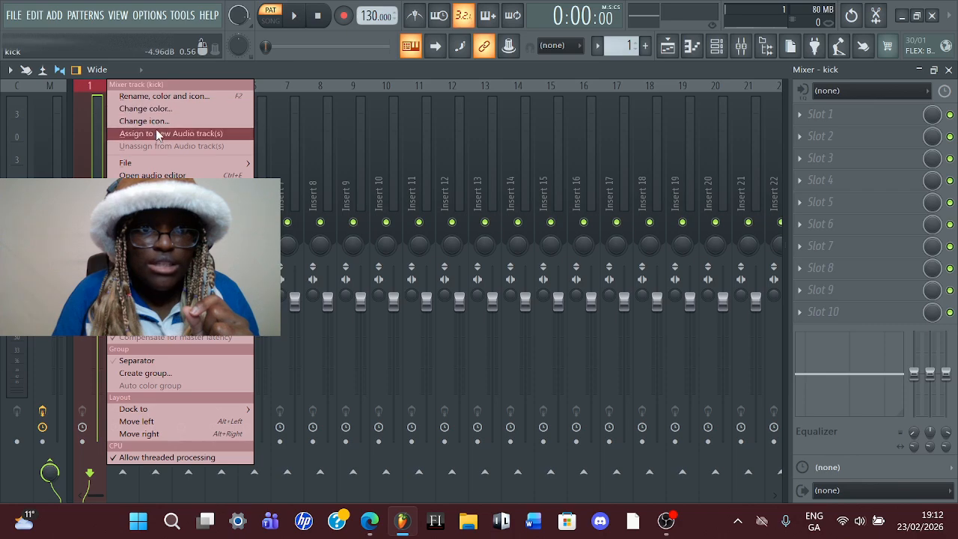
left_click(197, 97)
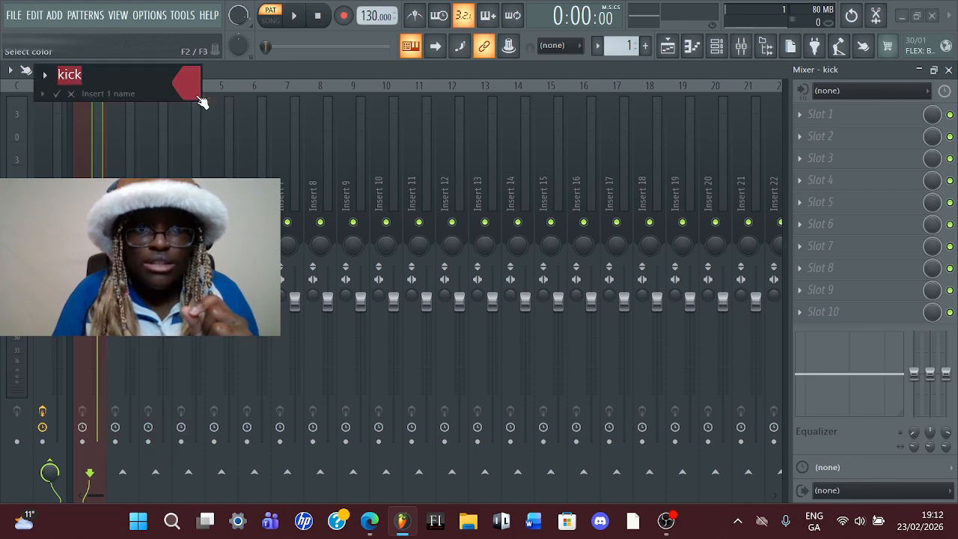
left_click(197, 96)
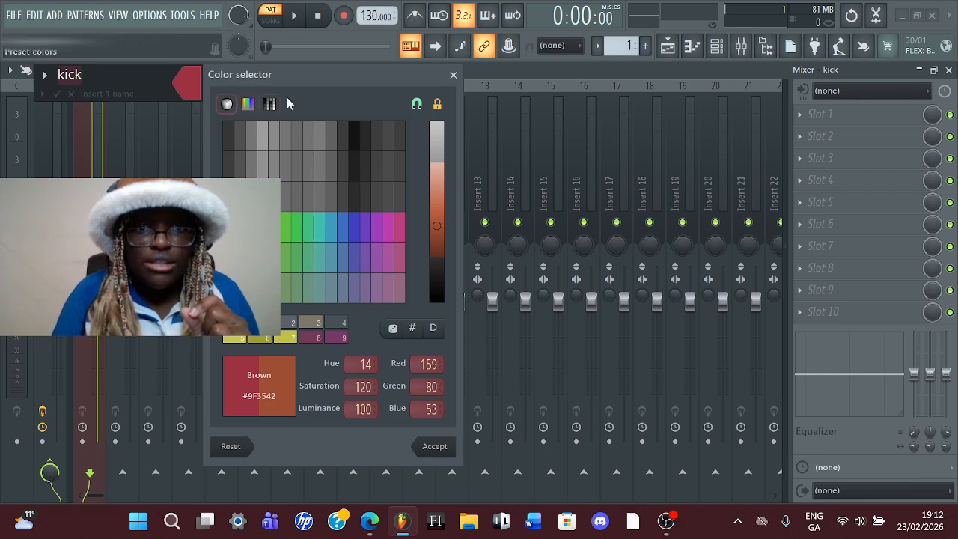
left_click(453, 75)
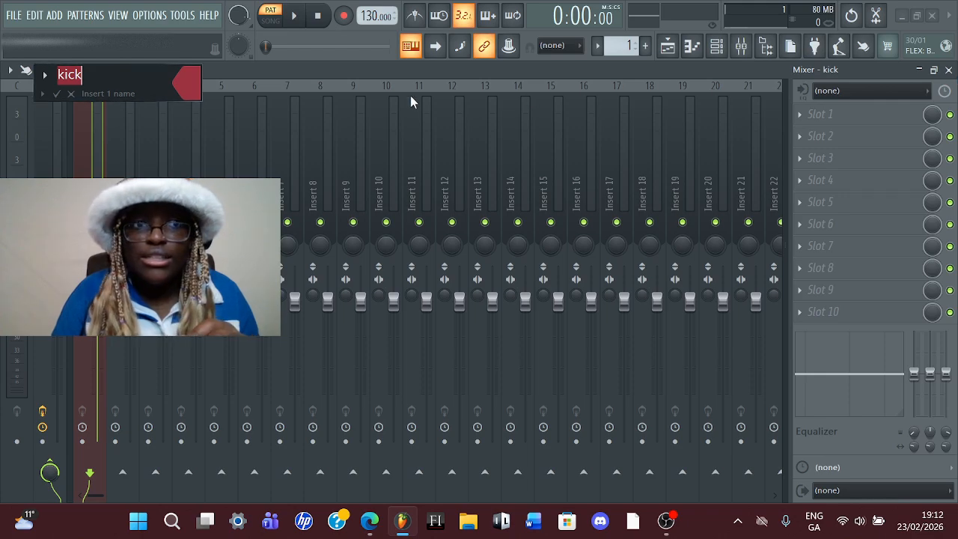
left_click(57, 94)
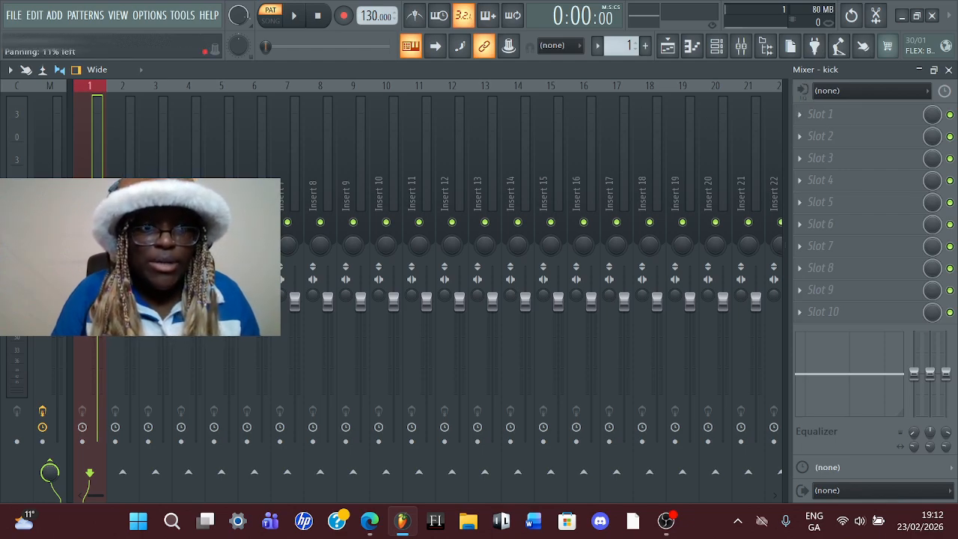
Adjust the kick mixer track's panning and lower its volume fader
left_click_drag(90, 243, 89, 232)
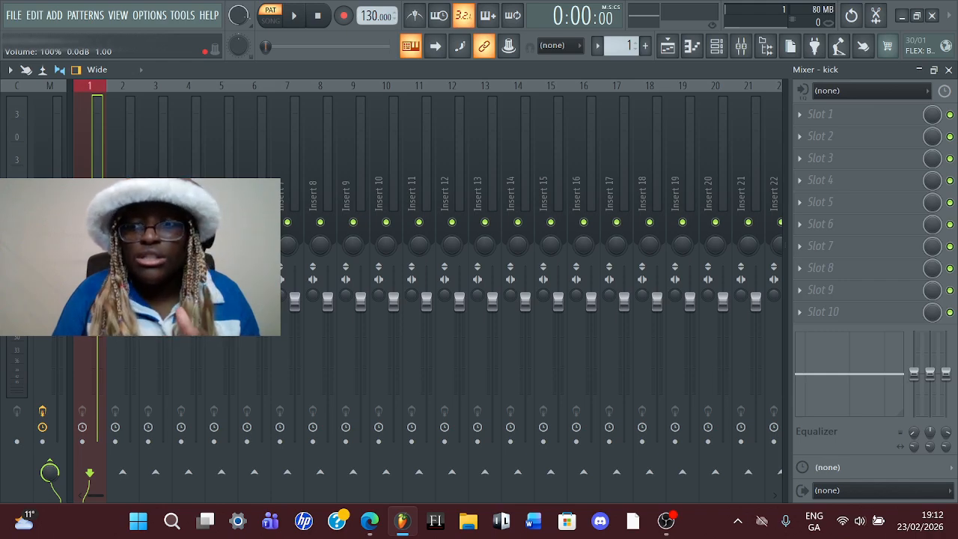
left_click_drag(97, 300, 97, 355)
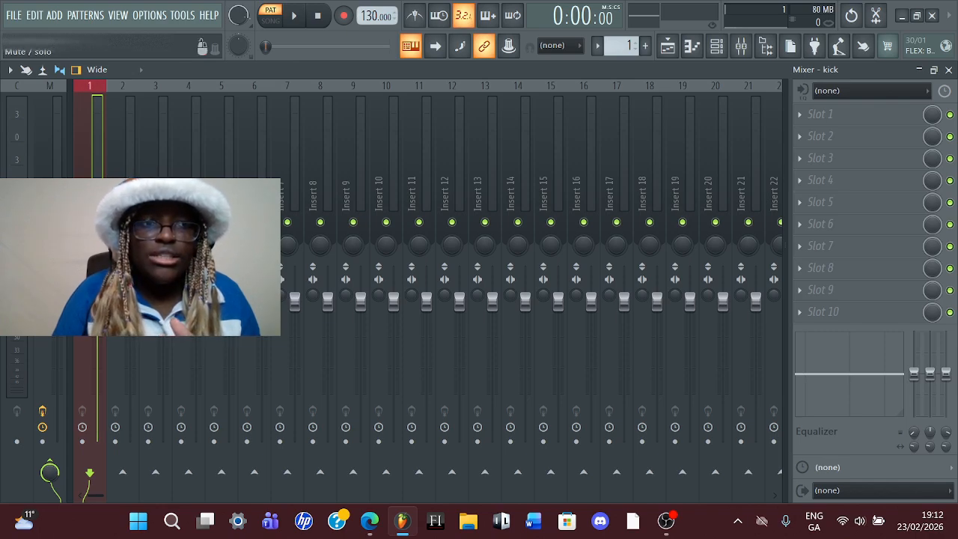
View the Current track and the Master track with their effect slots
left_click(17, 143)
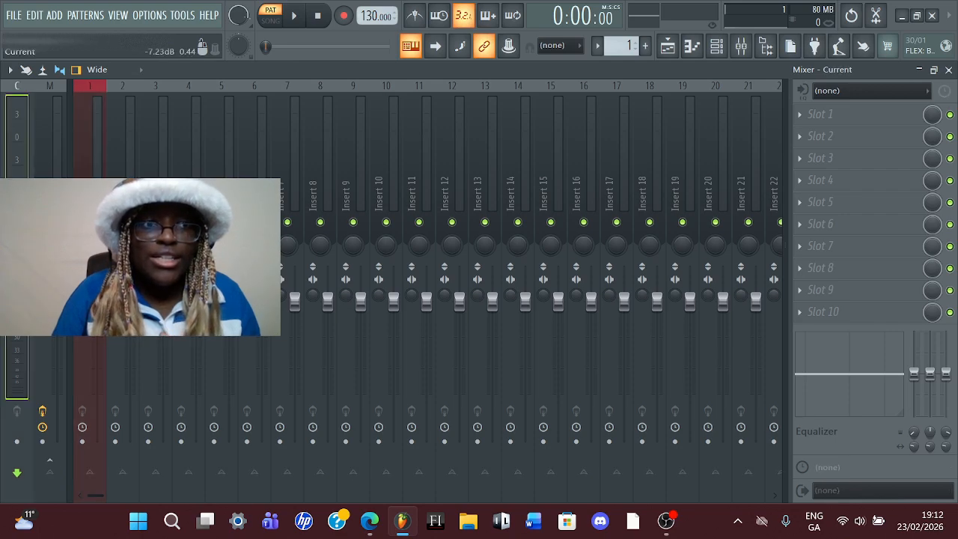
left_click(49, 142)
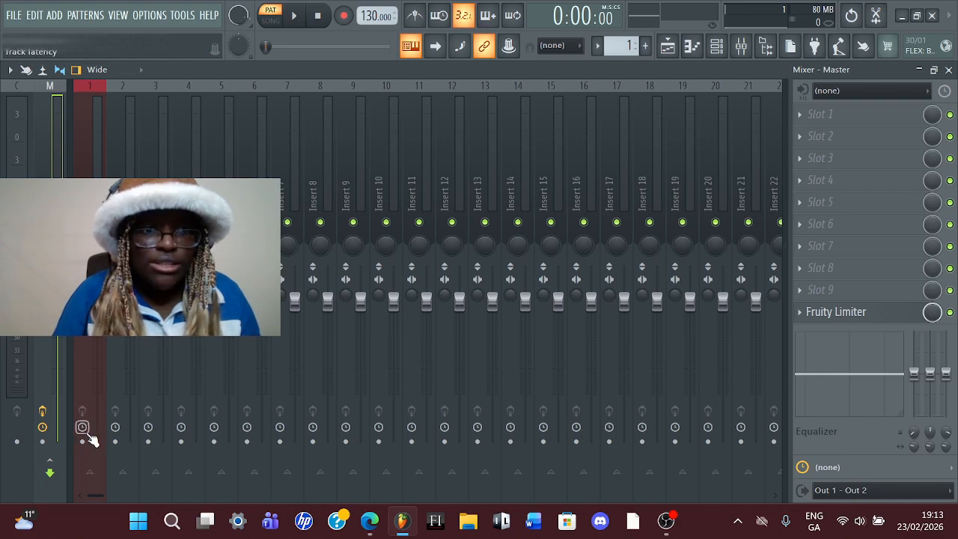
Toggle the kick track's send to Master off and on, and enable its sends to Insert 2 and Insert 3
left_click(90, 387)
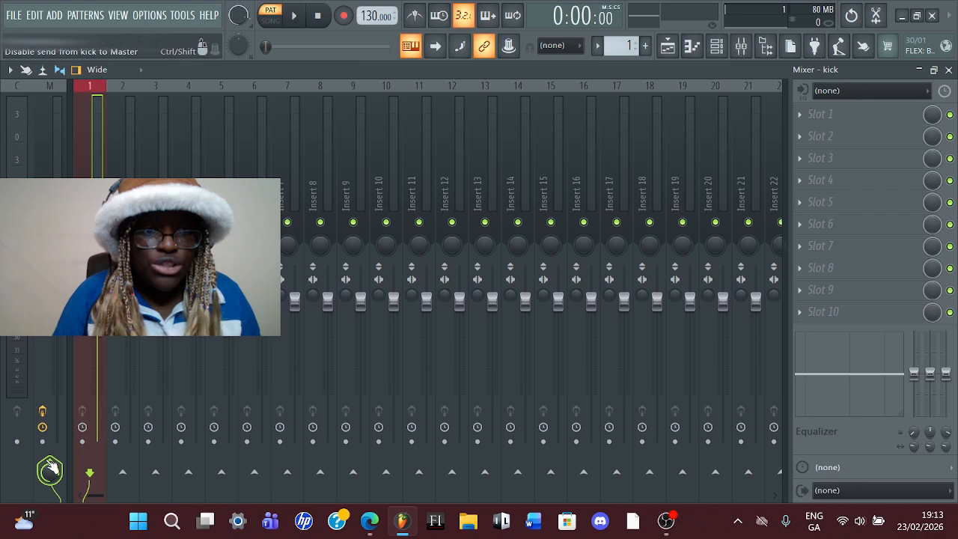
left_click(50, 468)
left_click(50, 472)
left_click(123, 474)
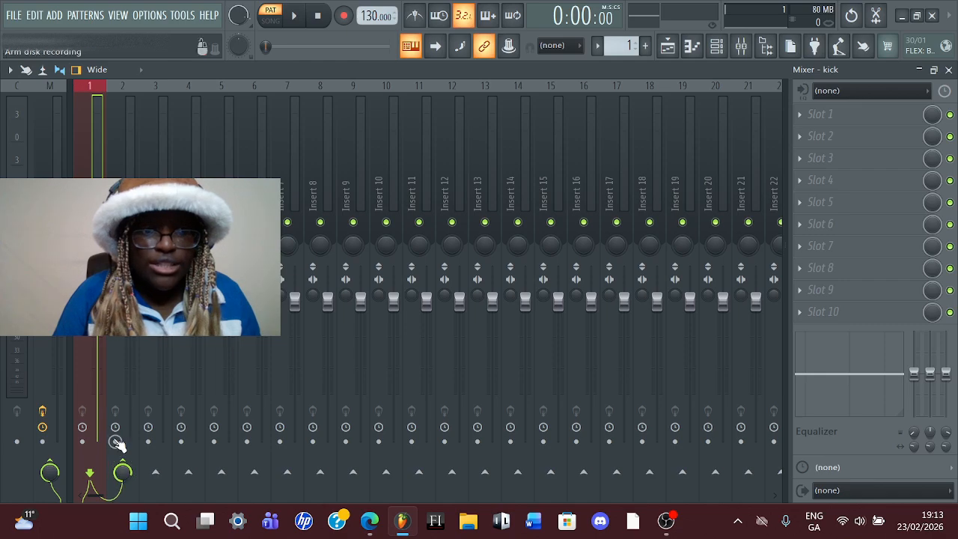
left_click(156, 472)
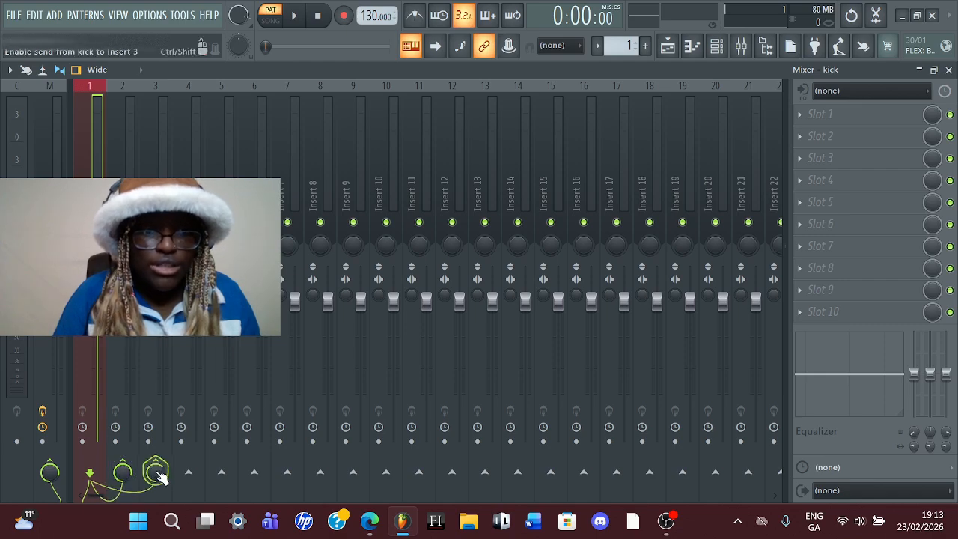
Disable the kick track's sends to Master, Insert 2 and Insert 3
left_click(50, 471)
left_click(123, 472)
left_click(156, 472)
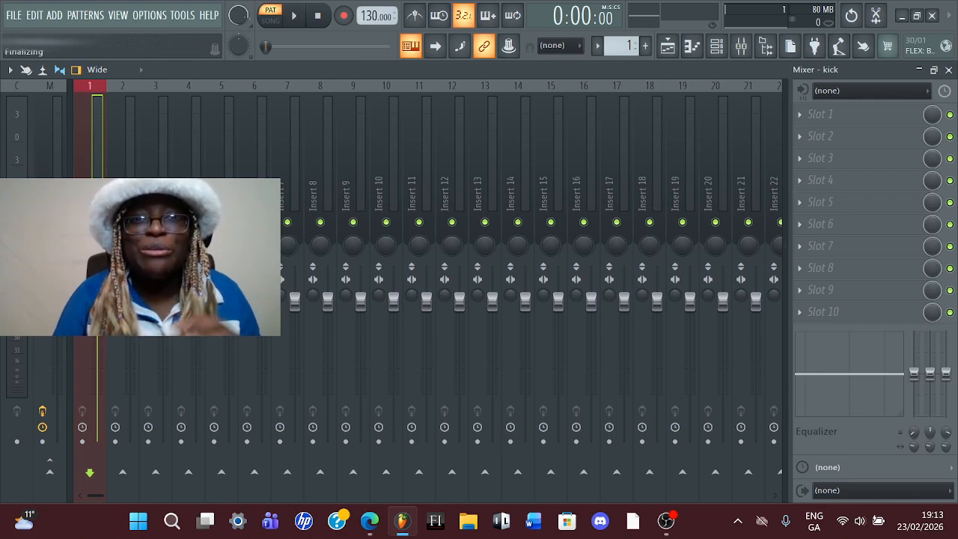
Select the Current track and briefly play the pattern to watch the mixer's level meters
left_click(17, 301)
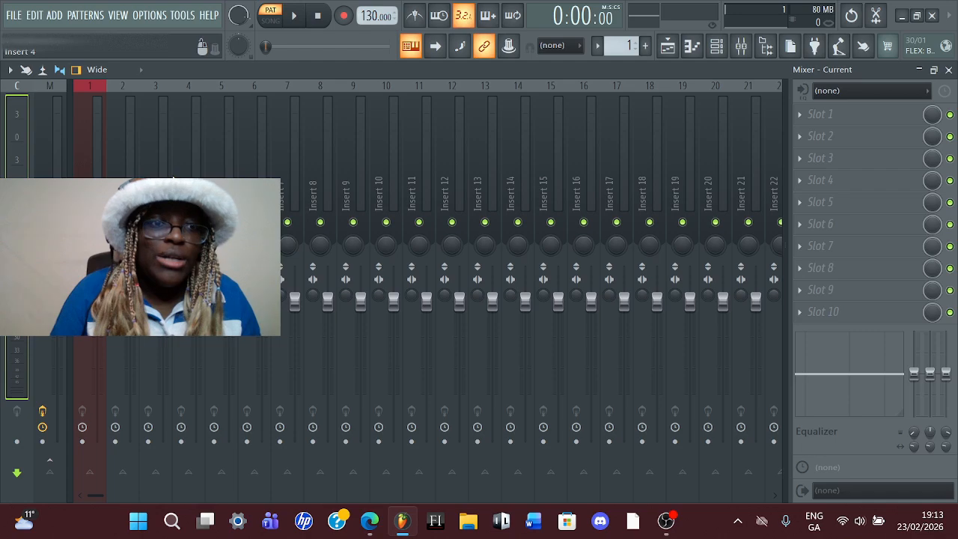
key("space")
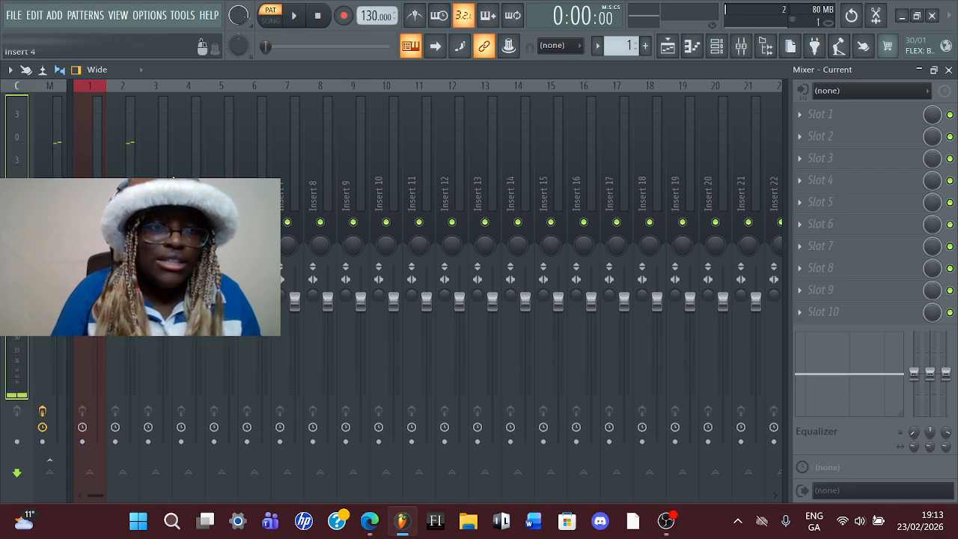
key("space")
Name mixer track Insert 2 clap, color it Light Sea Green (#359F92), and briefly play the pattern to check its level
right_click(137, 84)
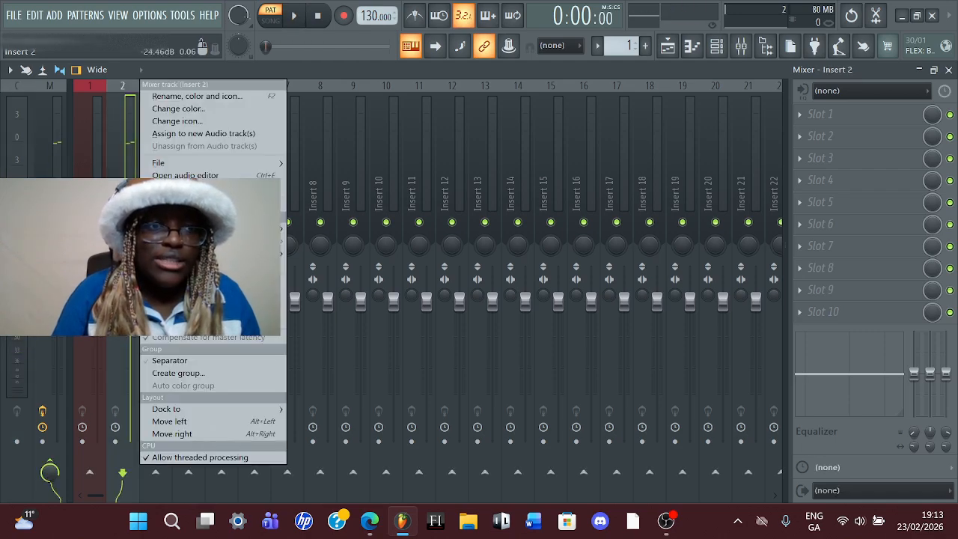
left_click(192, 99)
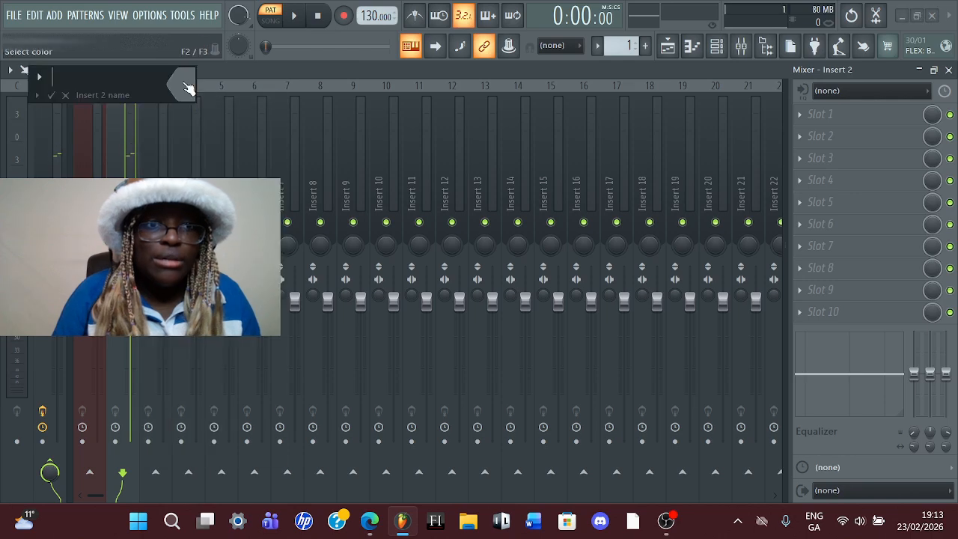
left_click(314, 224)
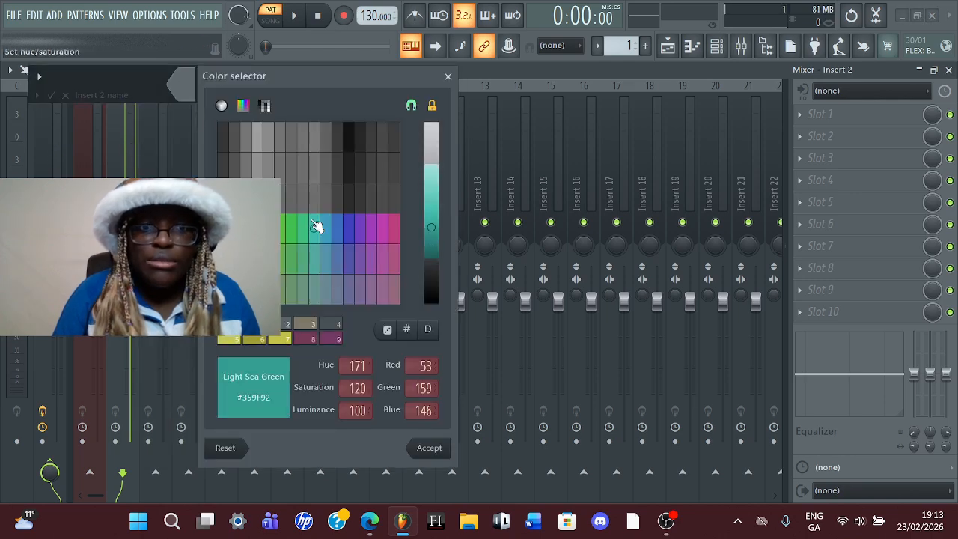
left_click(420, 450)
type("clap")
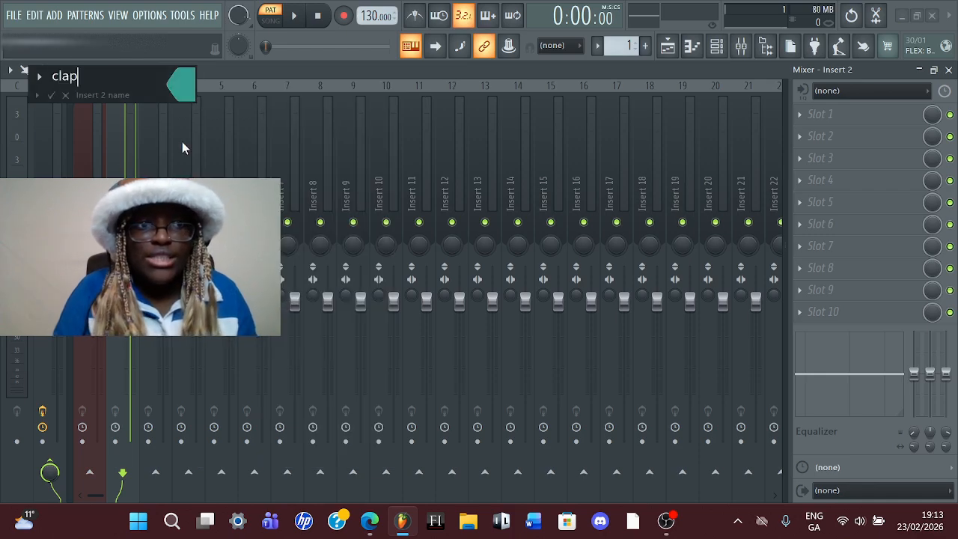
key("Return")
key("space")
key("space")
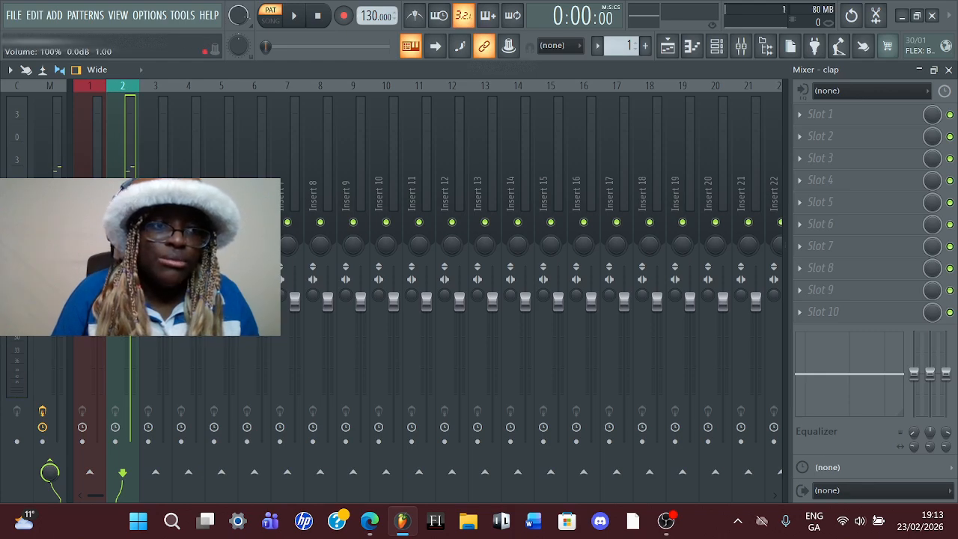
Show the channel rack over the mixer and rename the 808 Clap channel as clap
left_click(741, 47)
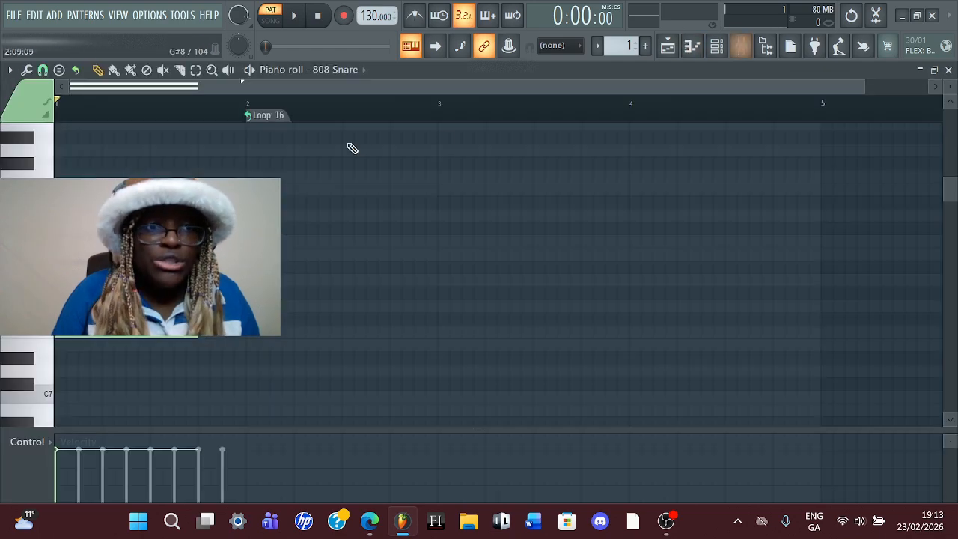
left_click(717, 47)
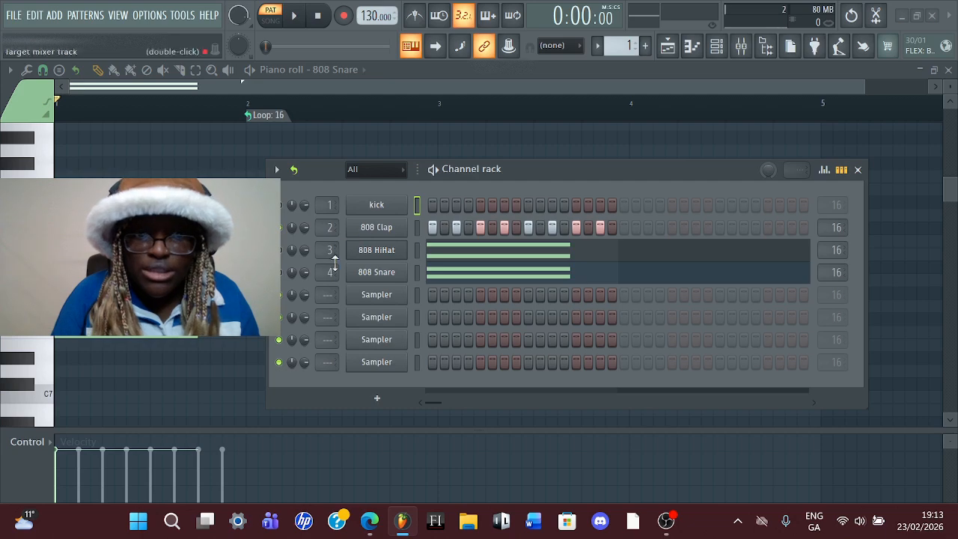
left_click(740, 47)
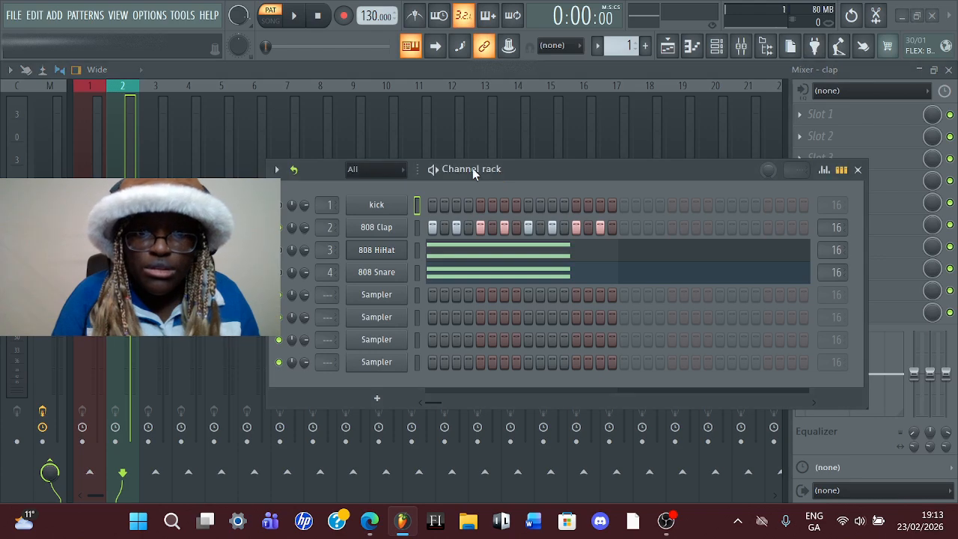
left_click_drag(460, 169, 382, 170)
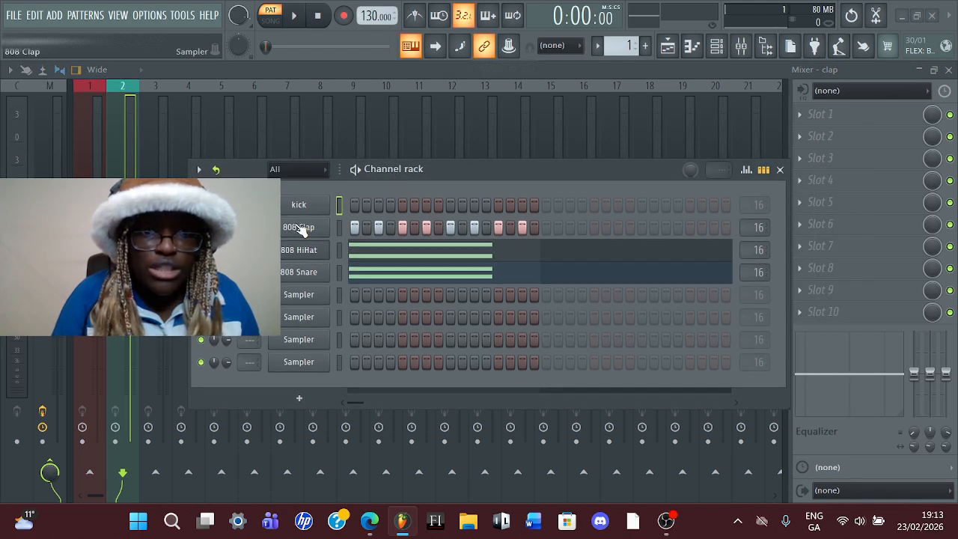
right_click(298, 228)
left_click(365, 253)
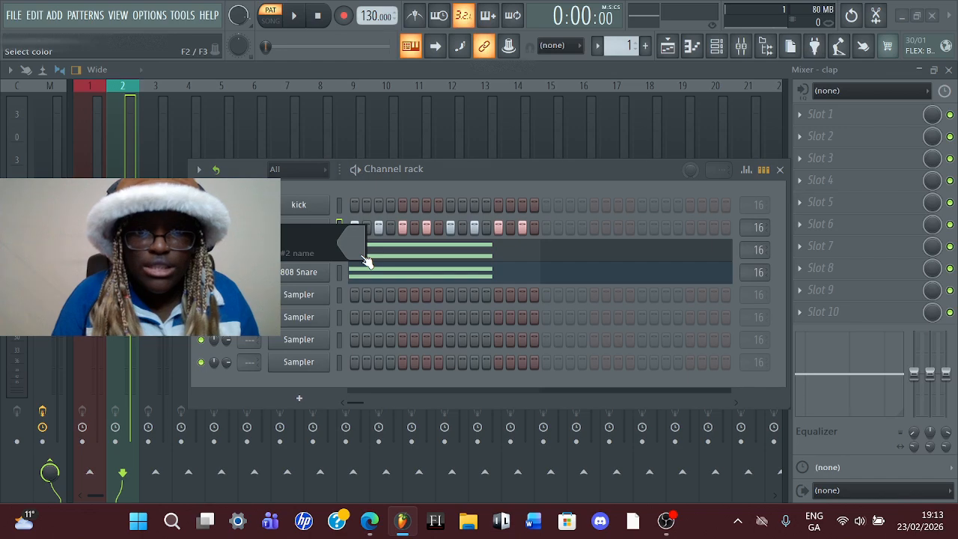
type("clap")
key("Return")
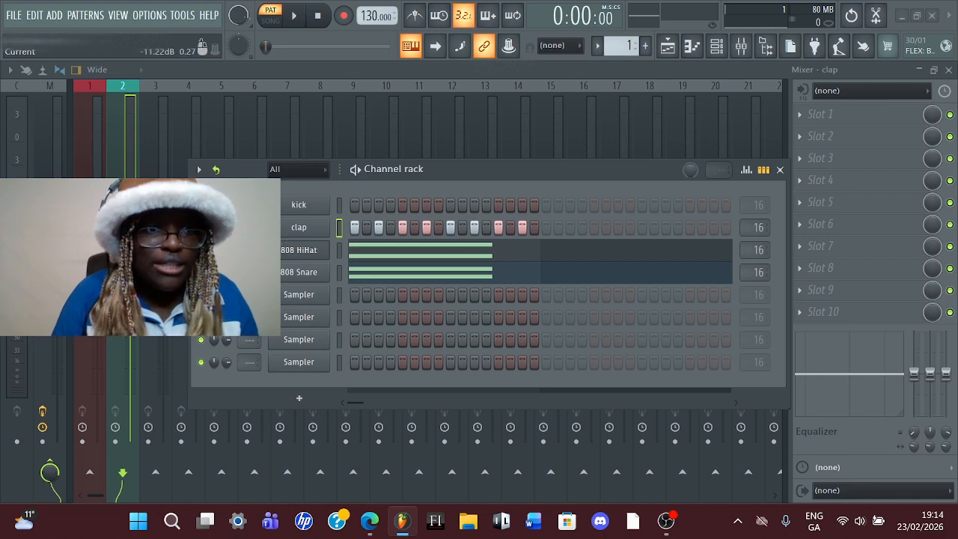
Play the pattern to watch the clap track's level in the mixer, rewind to the start and stop playback
key("space")
key("space")
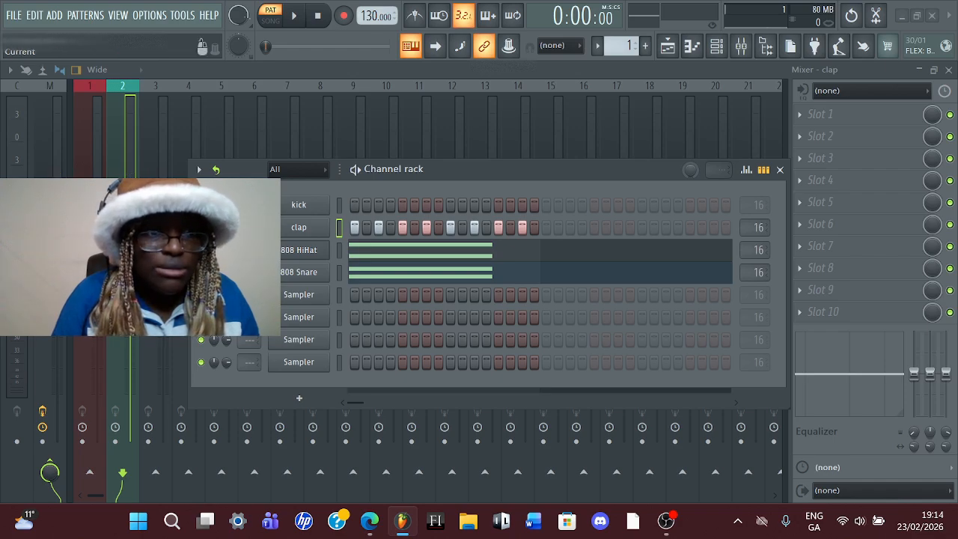
key("space")
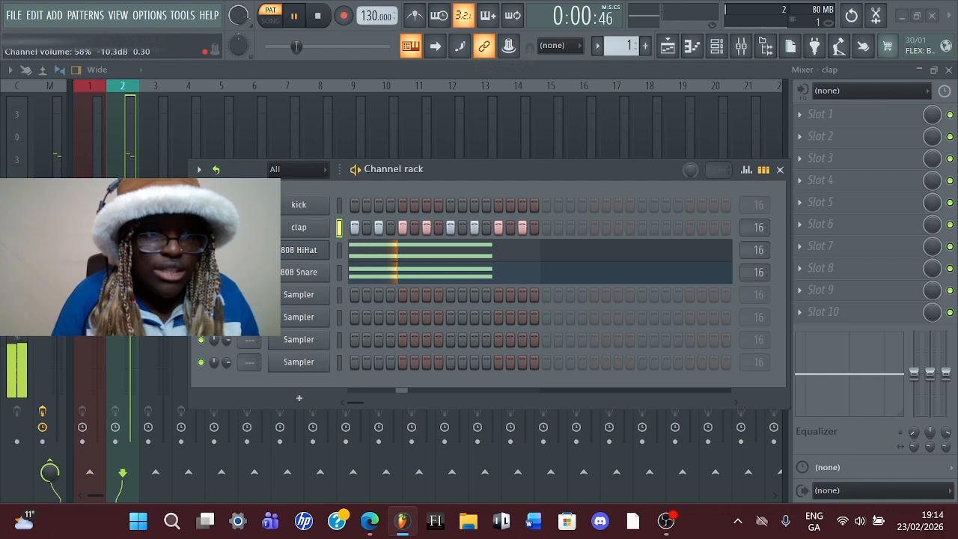
left_click(780, 170)
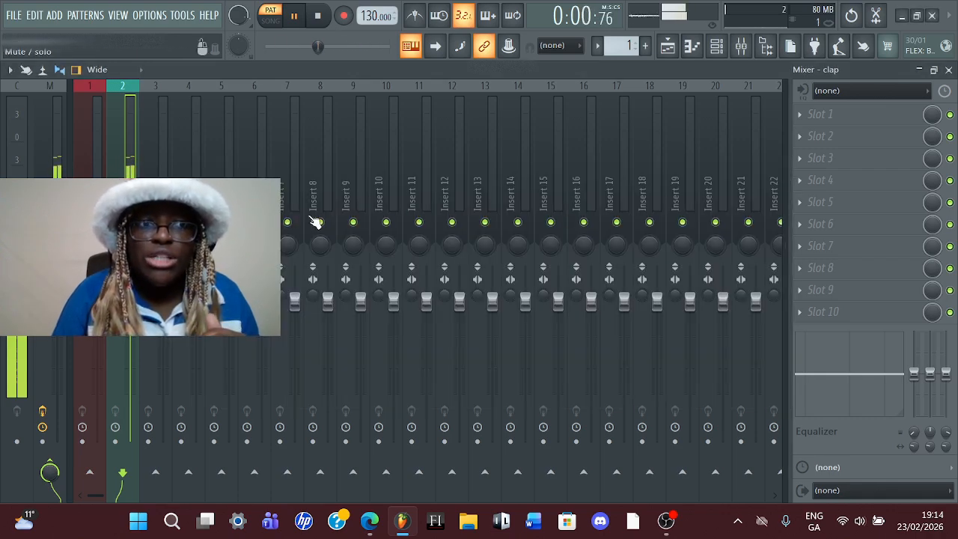
left_click_drag(314, 46, 265, 47)
key("space")
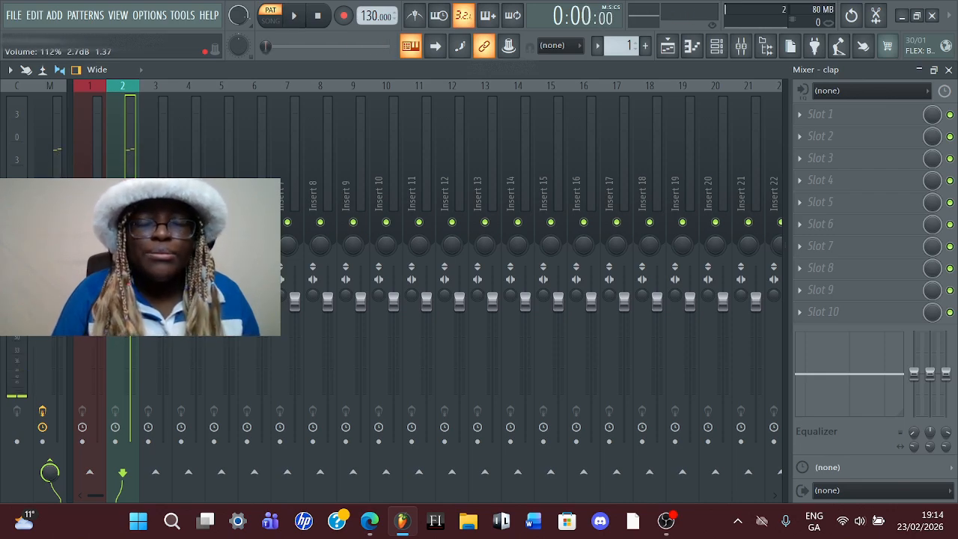
left_click(717, 46)
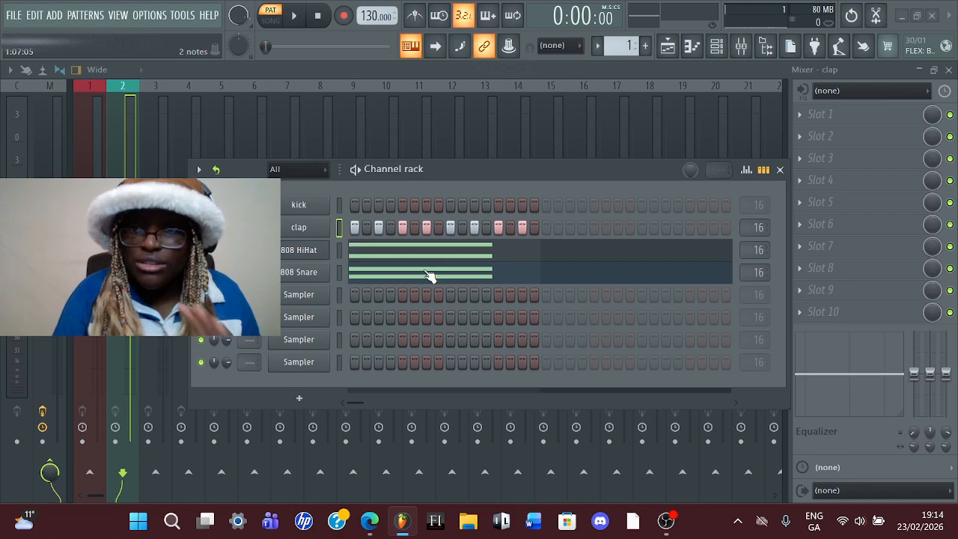
left_click(780, 170)
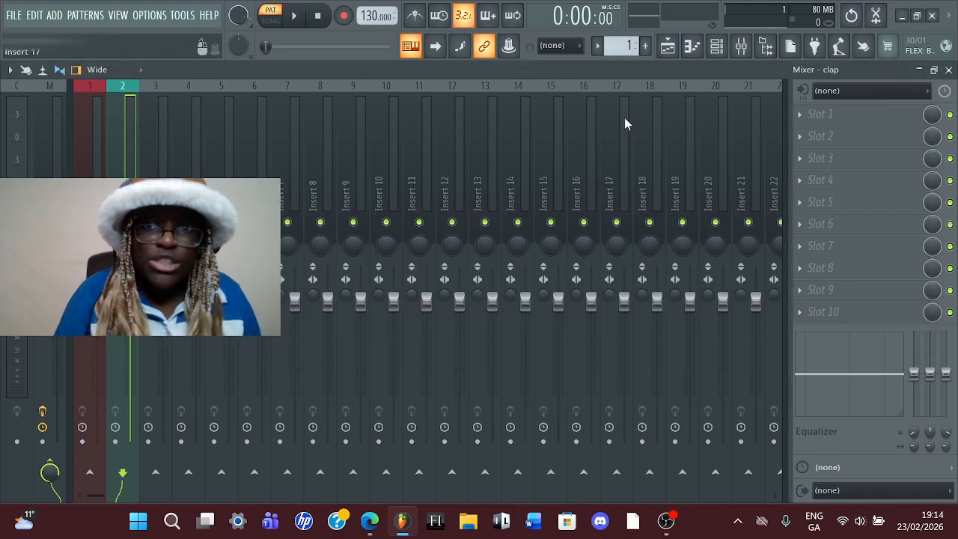
left_click(716, 47)
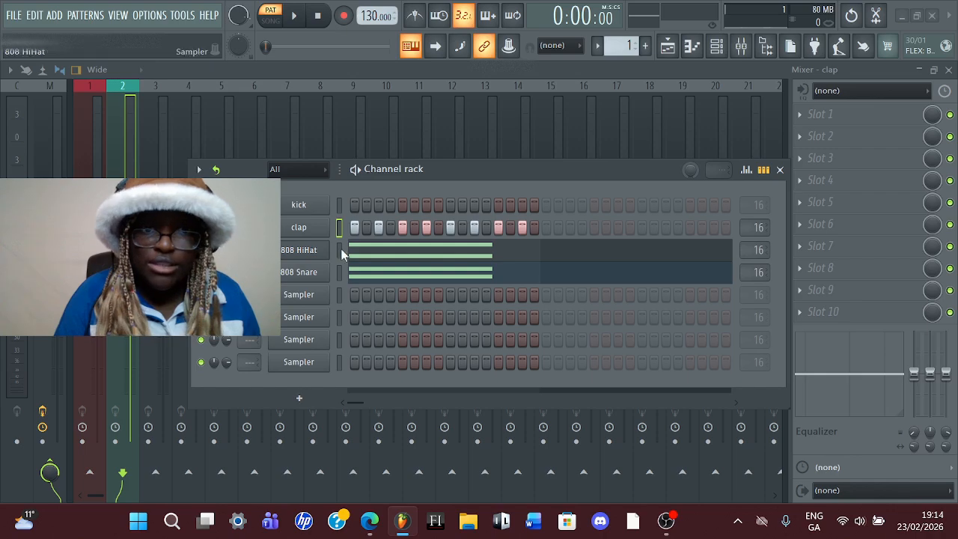
left_click(780, 170)
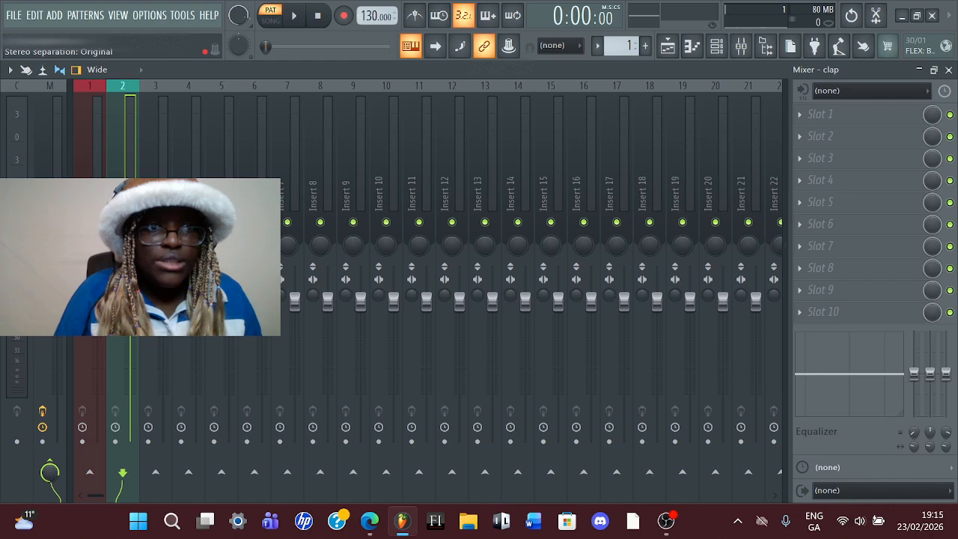
Try out a mixer track's stereo separation, shifting it towards merged and to 100% separated
scroll(49, 280, "down", 10)
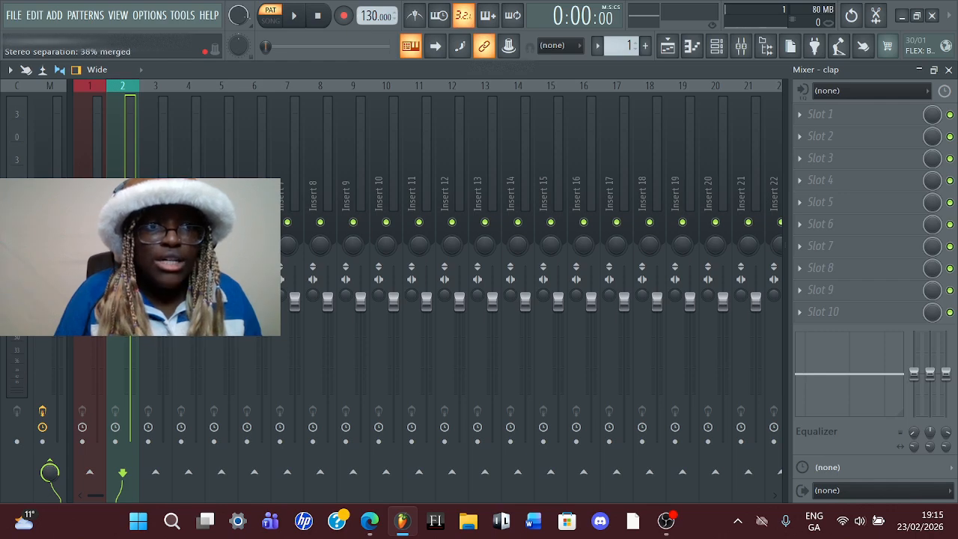
scroll(50, 280, "down", 3)
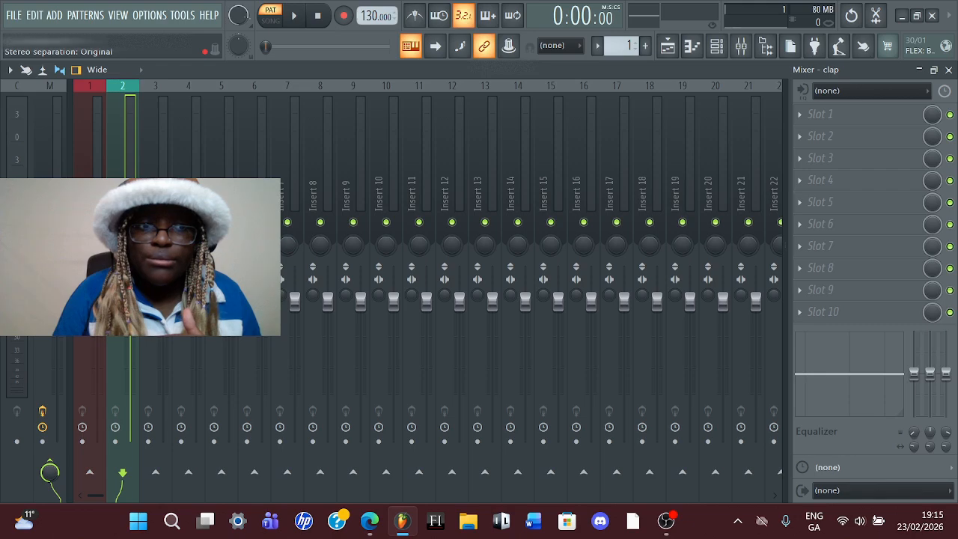
scroll(321, 280, "up", 3)
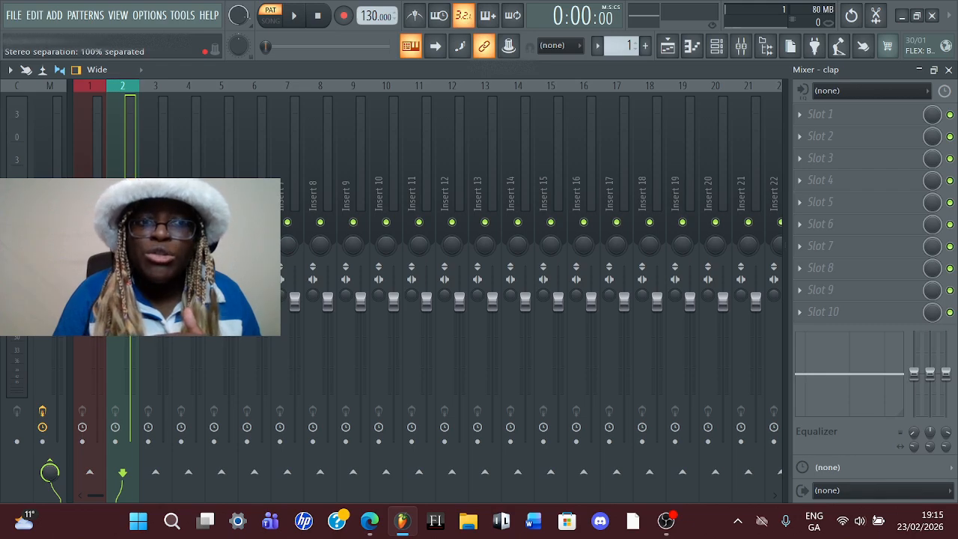
scroll(320, 279, "down", 3)
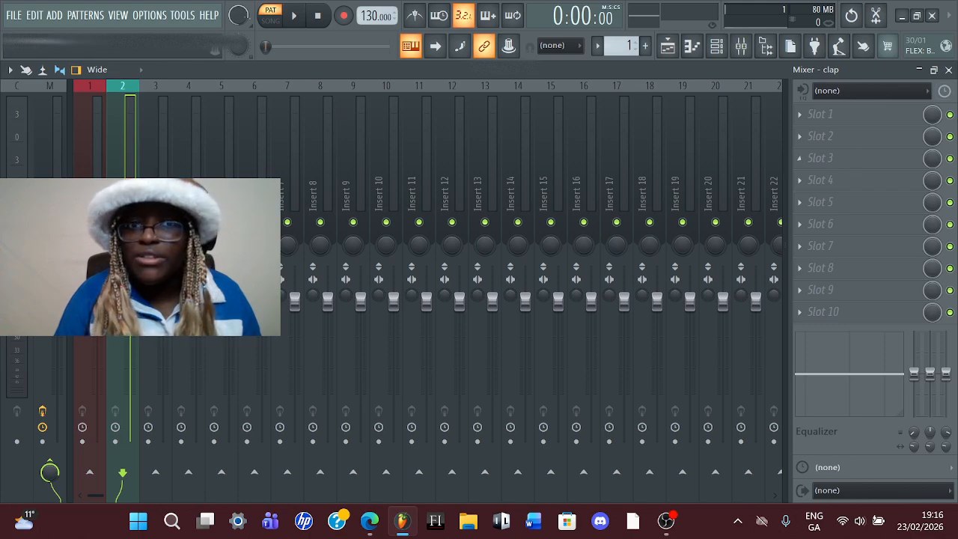
Switch from the mixer to the playlist and place a Pattern 1 clip at bar 1 on Track 1
left_click(950, 70)
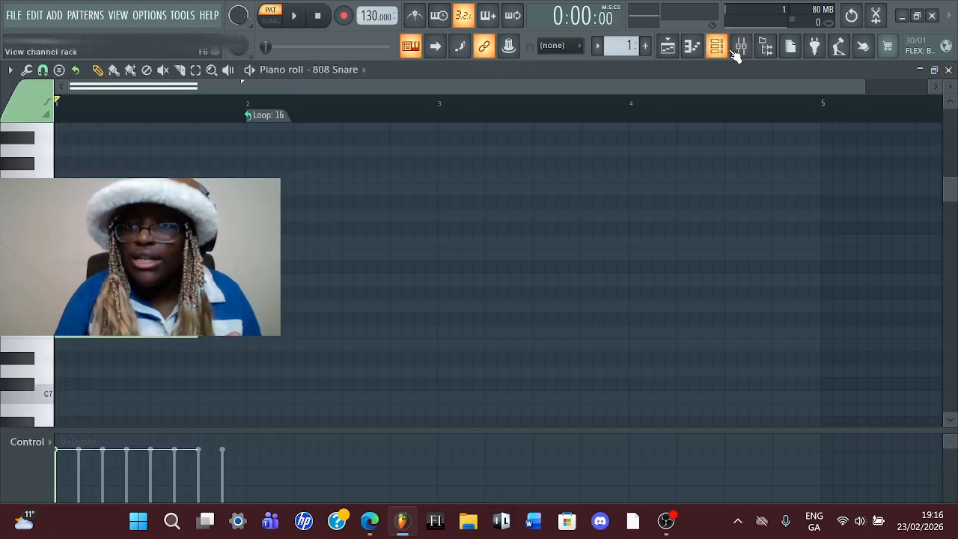
left_click(670, 50)
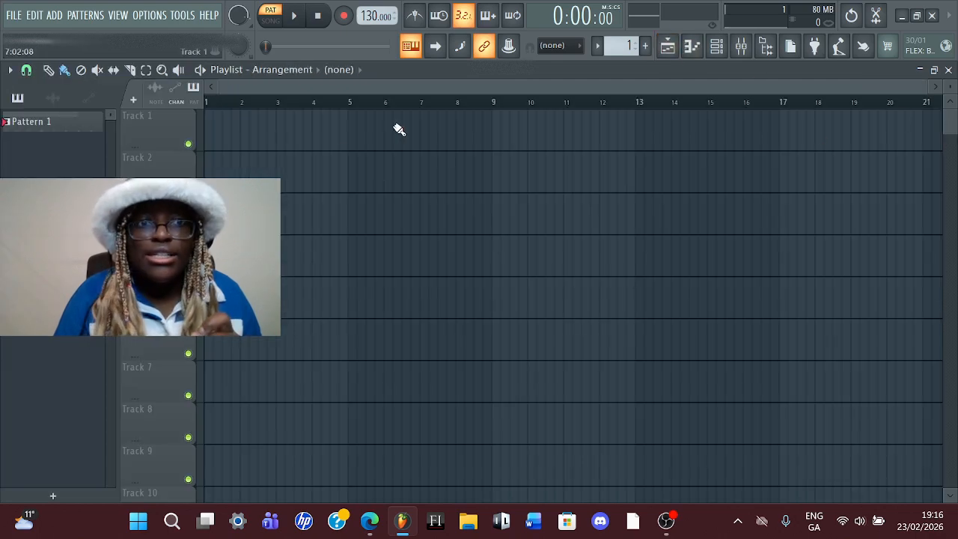
left_click(81, 137)
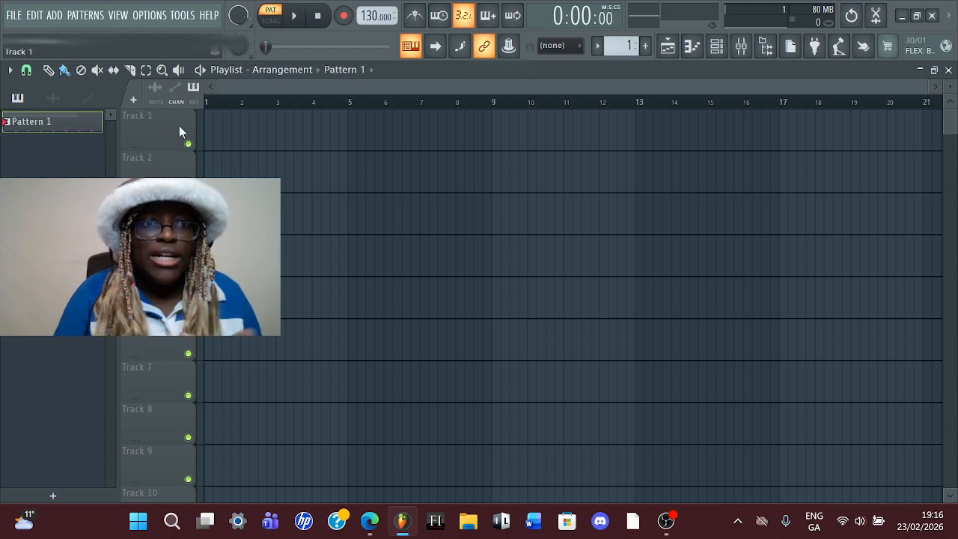
left_click(209, 122)
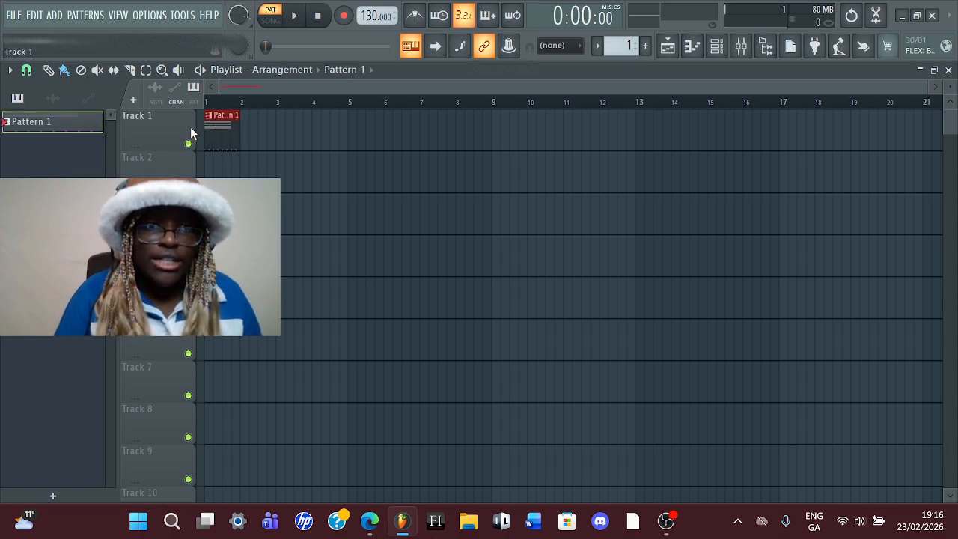
Split Pattern 1 by channel into separate clap, 808 HiHat and 808 Snare patterns
left_click(209, 116)
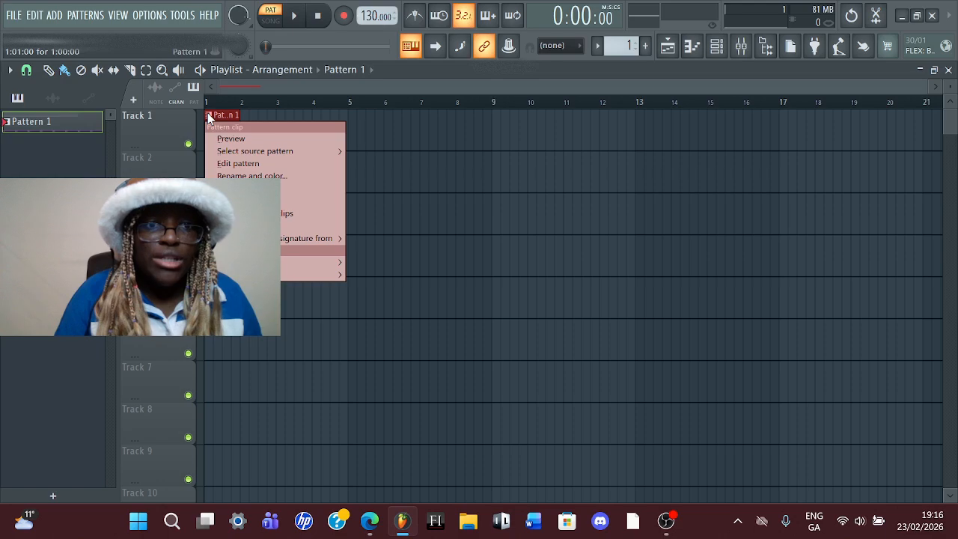
left_click(86, 121)
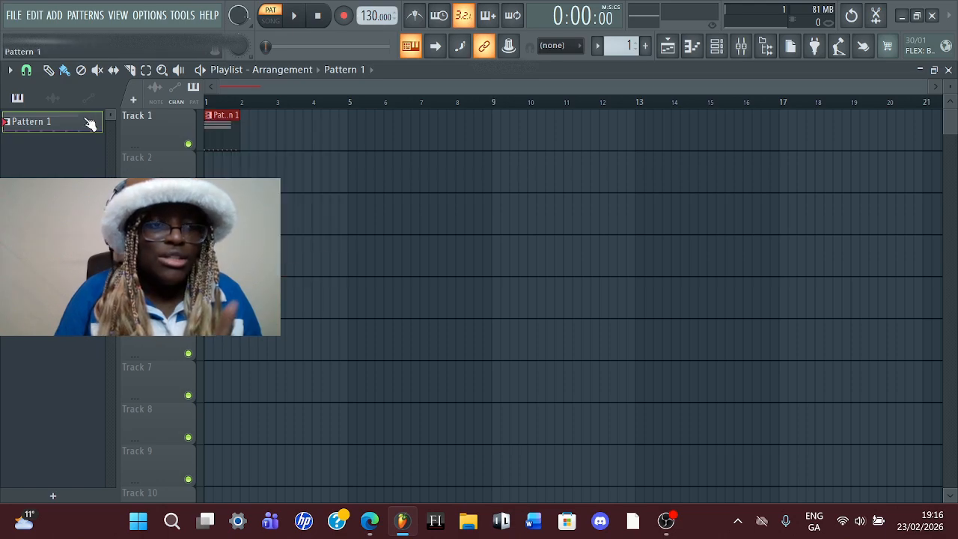
right_click(85, 123)
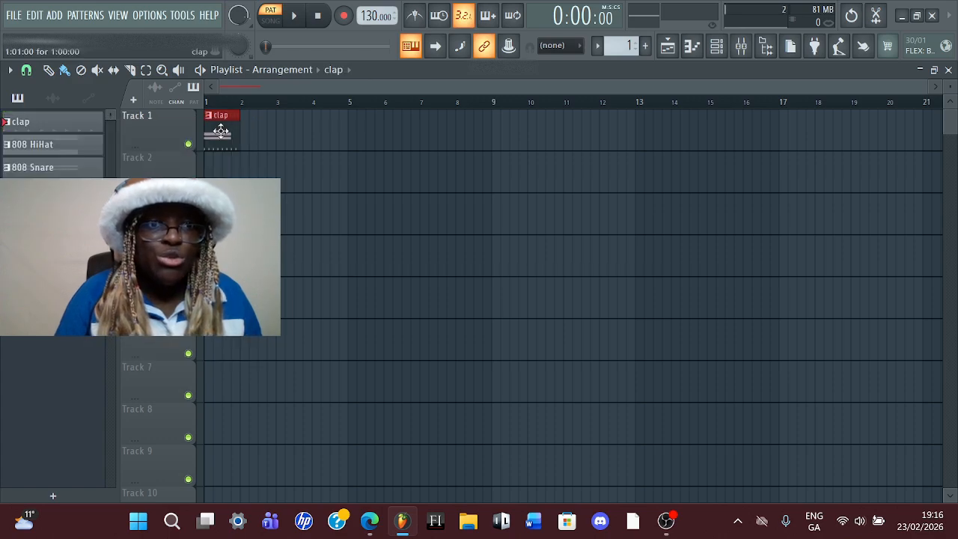
Move the clap clip from Track 1 to Track 2 and delete the clips from the playlist
left_click_drag(216, 120, 216, 159)
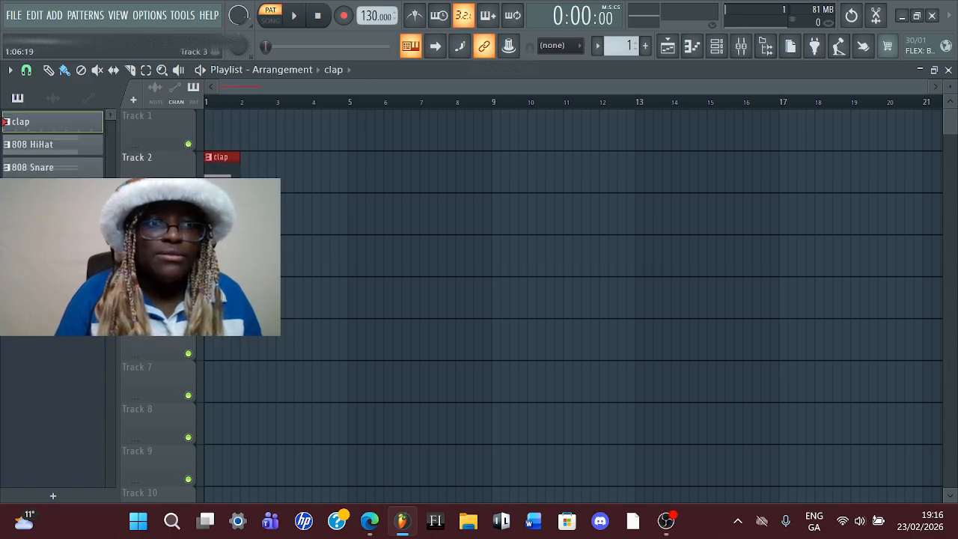
right_click(217, 172)
right_click(232, 161)
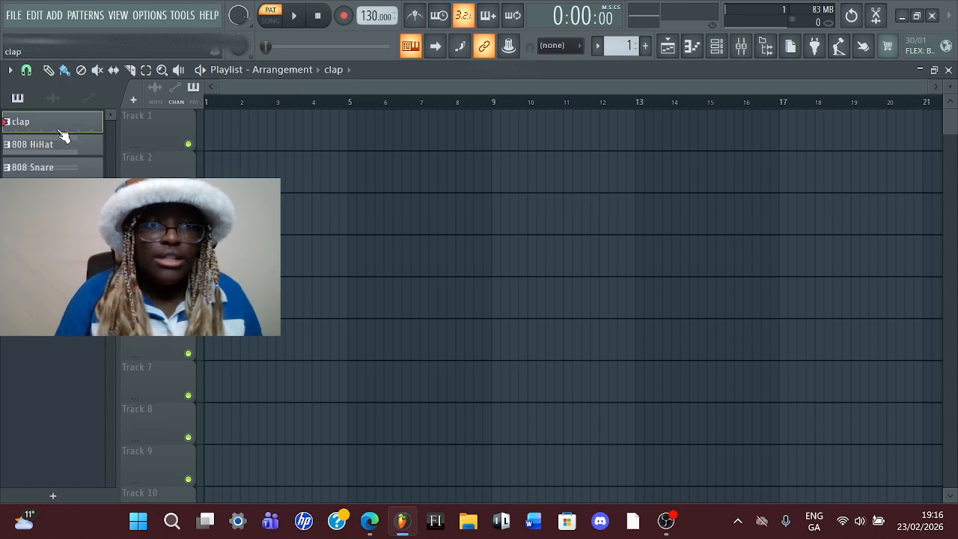
Place the clap pattern at bar 1 on Track 1 and 808 HiHat on Track 2, and pick the 808 Snare pattern
left_click(217, 131)
left_click(257, 131)
right_click(272, 128)
left_click_drag(227, 128, 182, 128)
left_click_drag(77, 149, 225, 163)
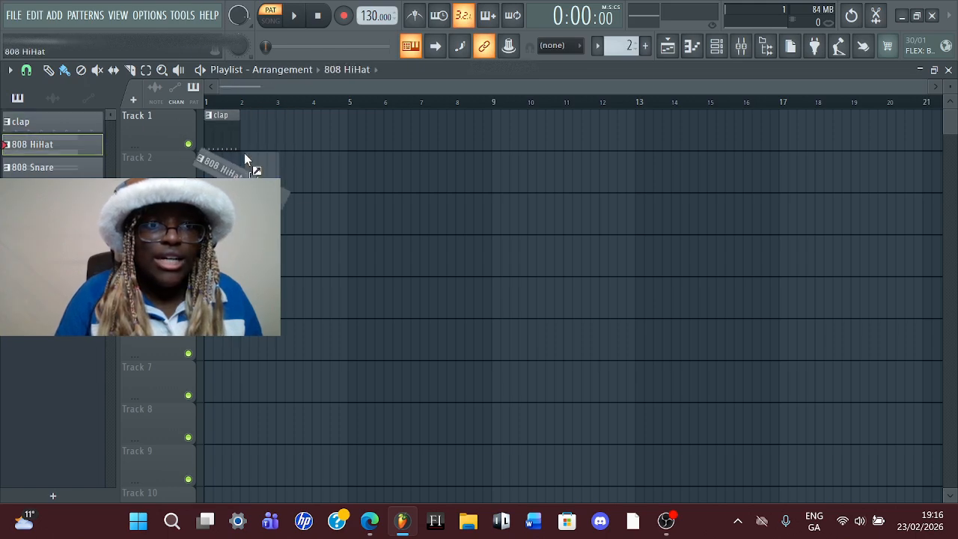
left_click(98, 168)
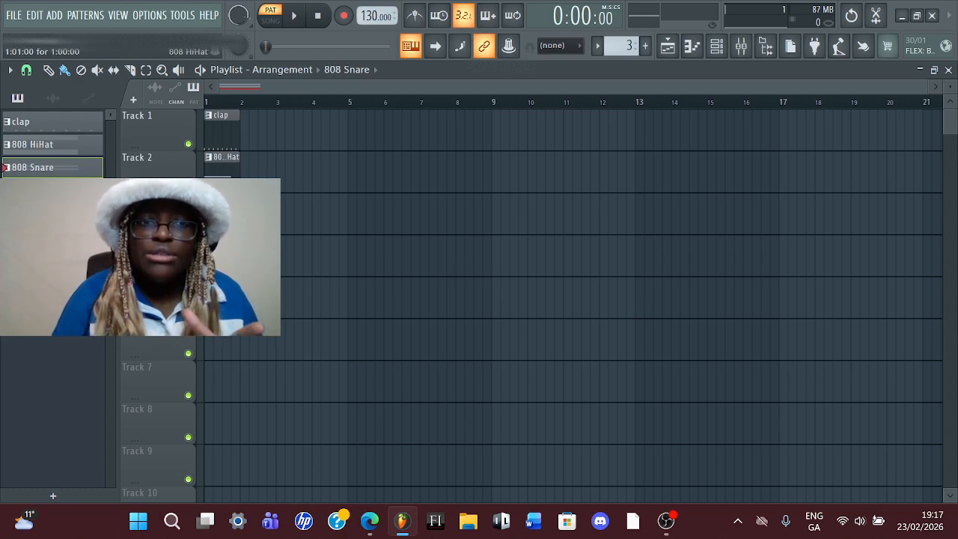
Shorten the 808 HiHat clip on Track 2 and clear all clips from the playlist
left_click_drag(239, 157, 228, 158)
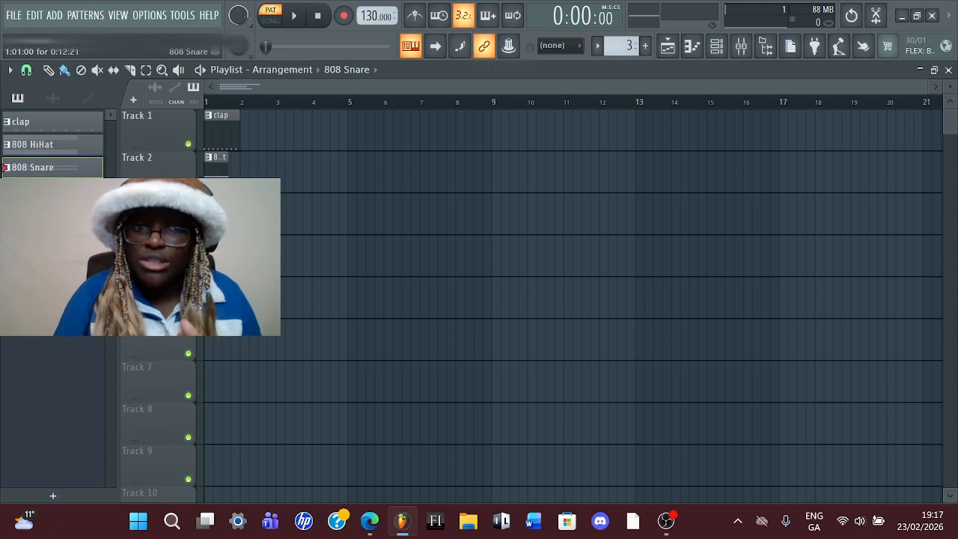
right_click(220, 157)
left_click_drag(238, 148, 225, 166)
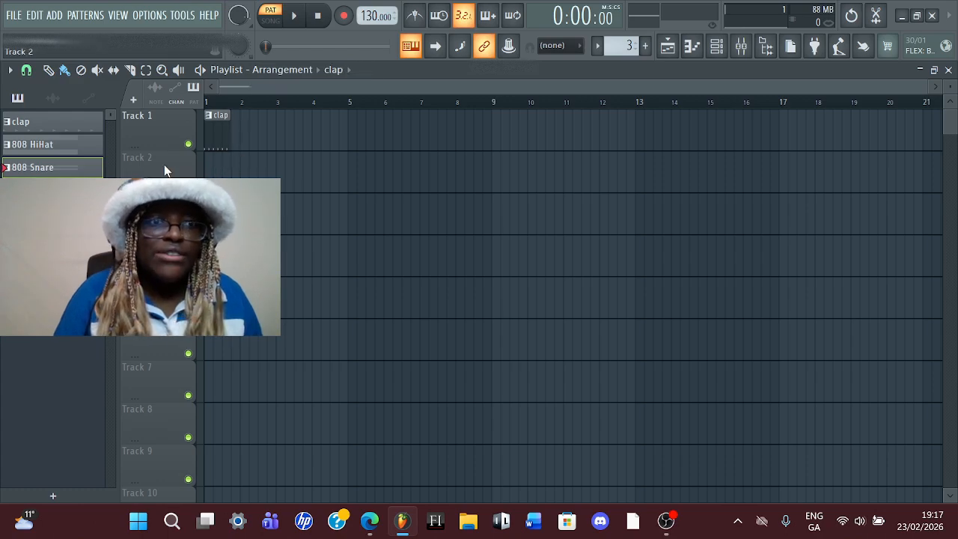
right_click(214, 138)
Look at the clap pattern's rename and color settings, including the color selector, and close them
right_click(72, 122)
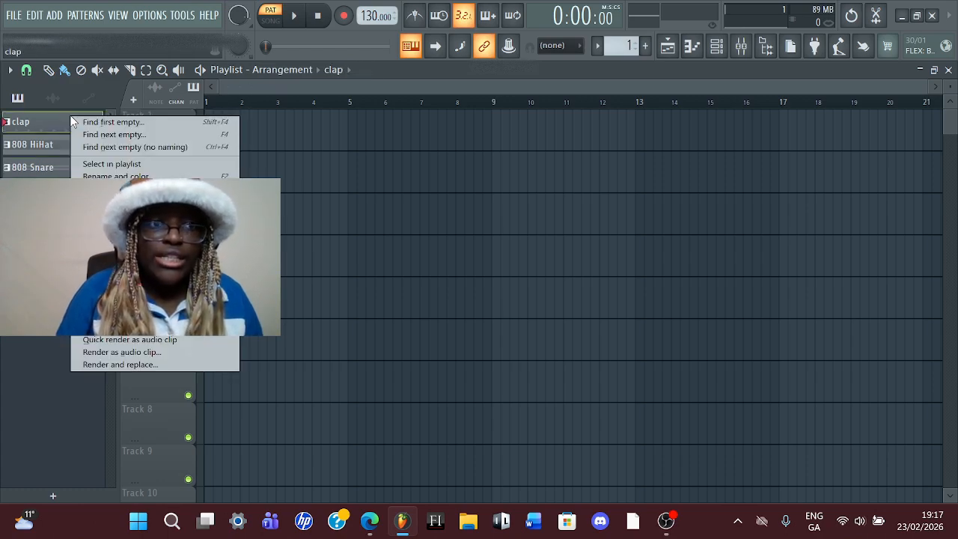
left_click(120, 176)
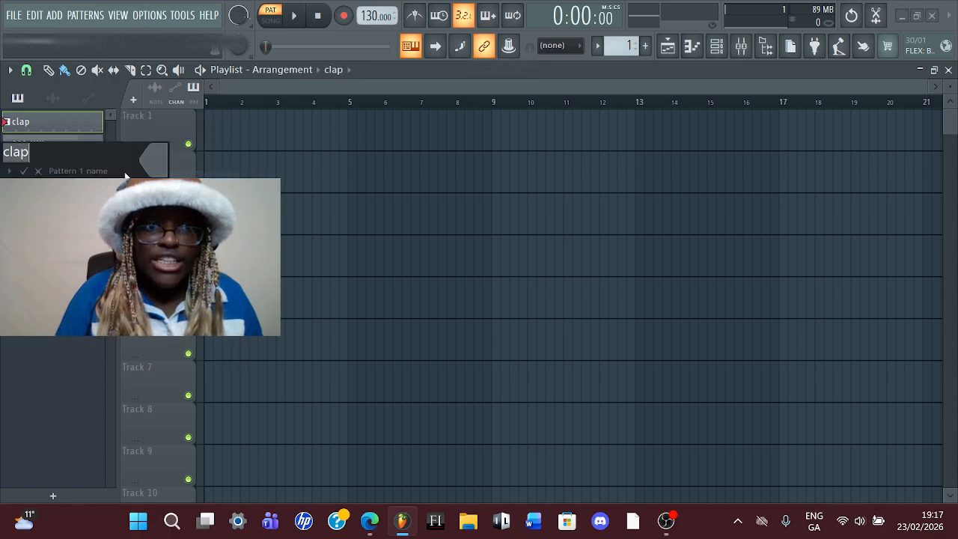
key("Return")
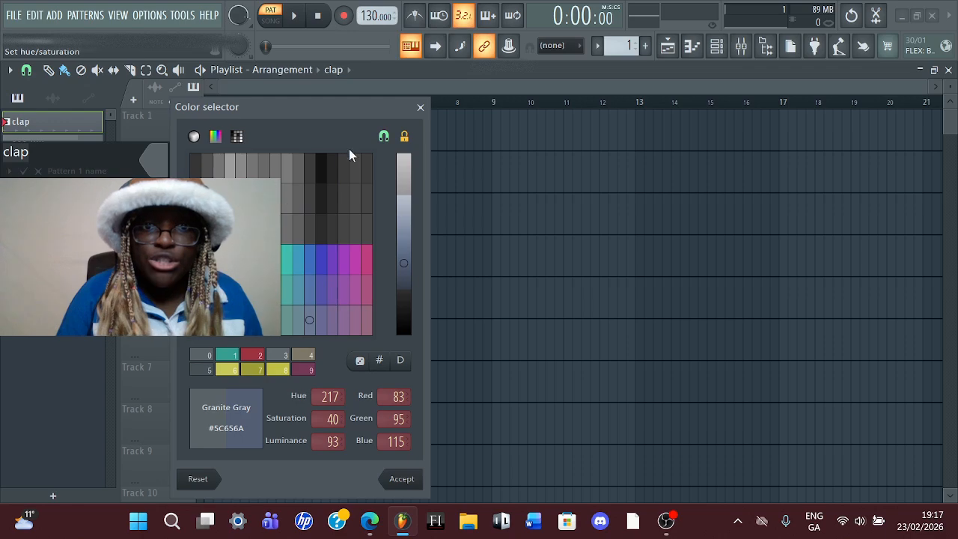
left_click(420, 107)
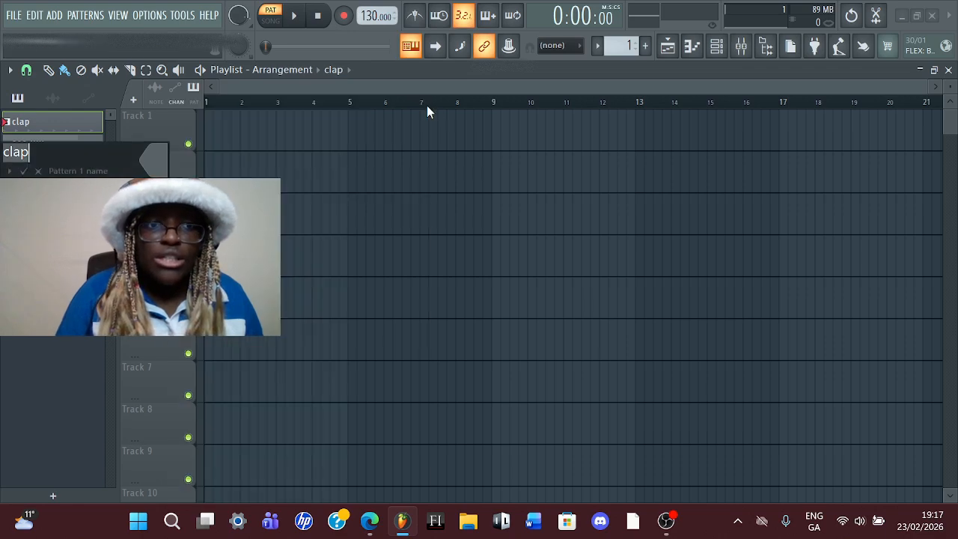
left_click(38, 171)
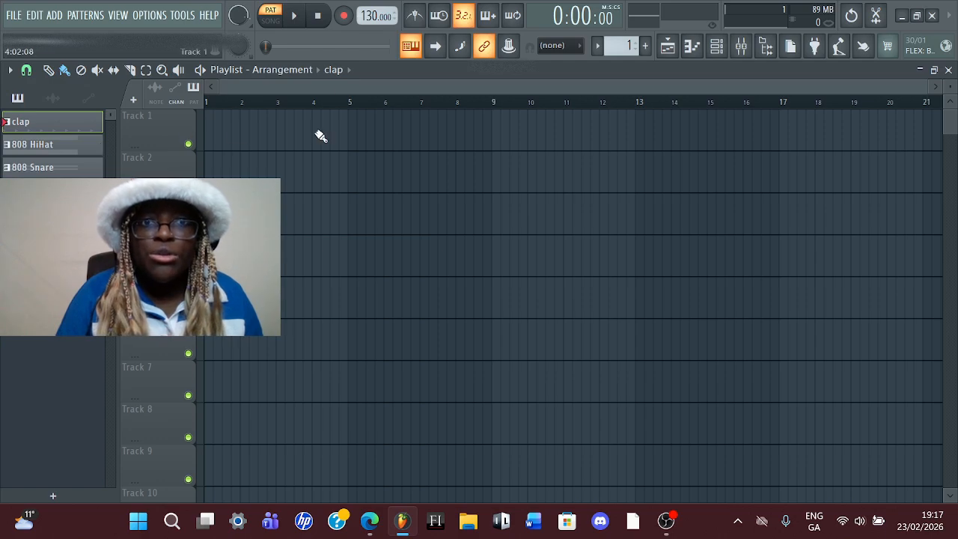
Record audio into the playlist as an audio clip, using the stereo input In 1 - In 2 for the first track
left_click(344, 17)
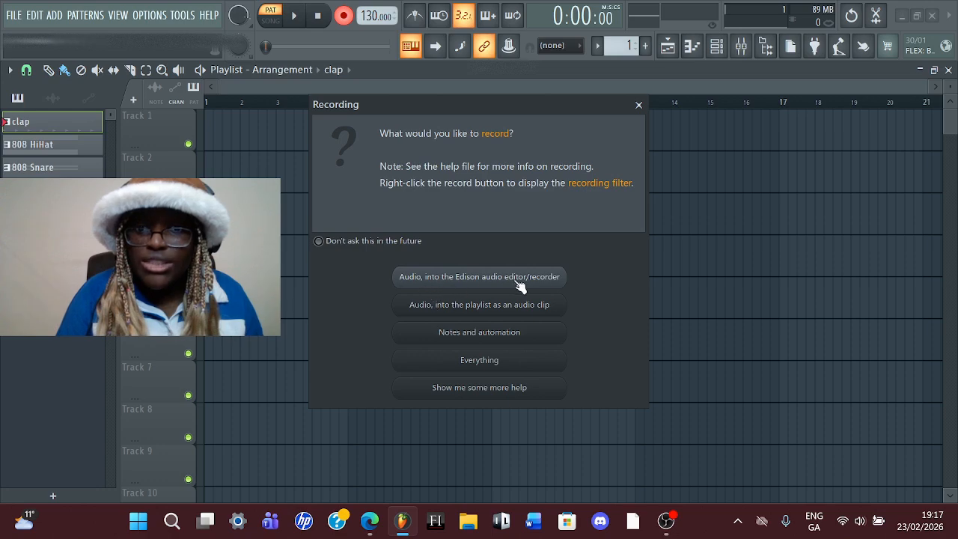
left_click(450, 309)
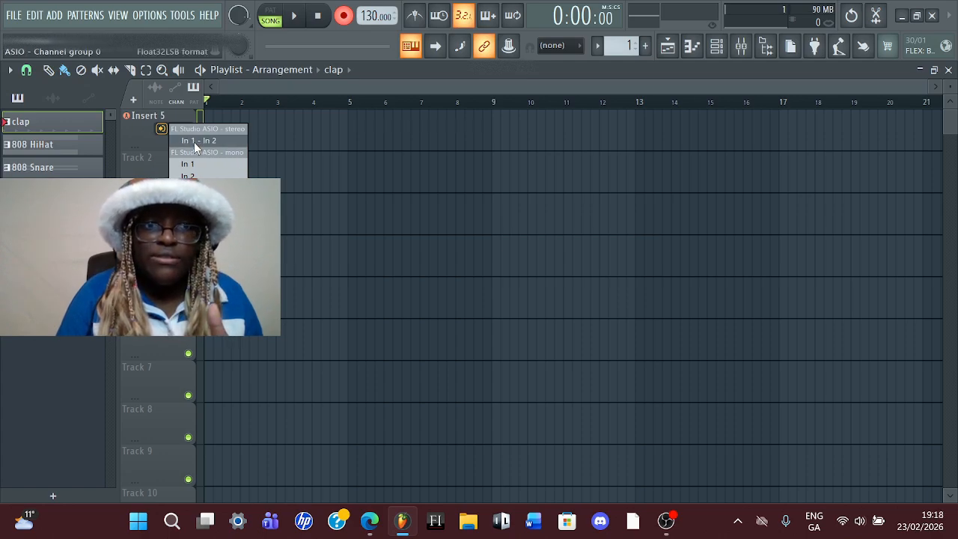
left_click(194, 142)
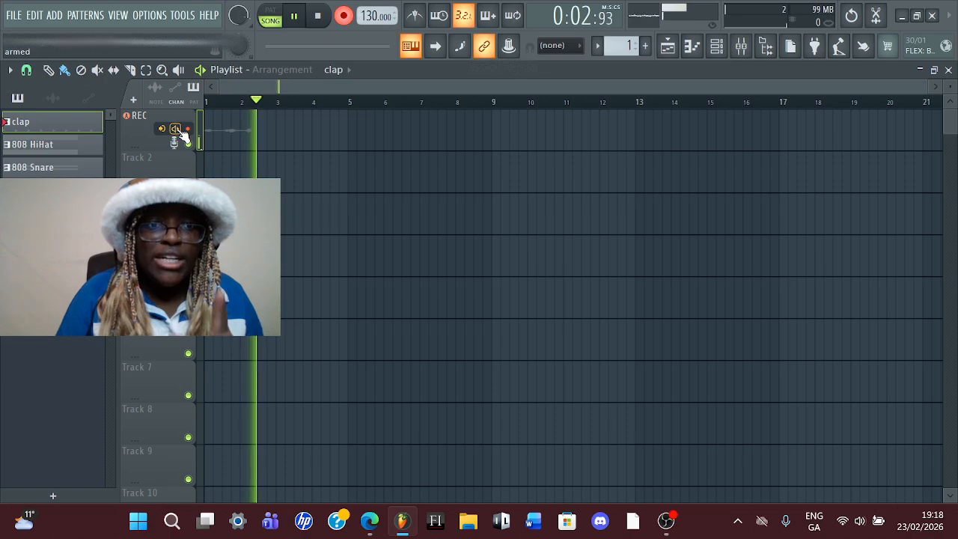
Turn off input monitoring on the REC track and stop the recording
right_click(176, 131)
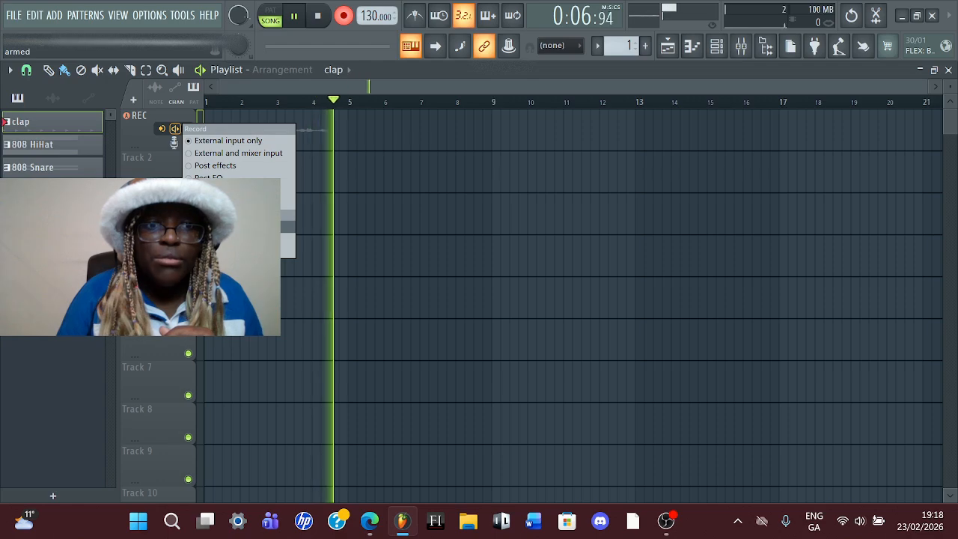
left_click(232, 227)
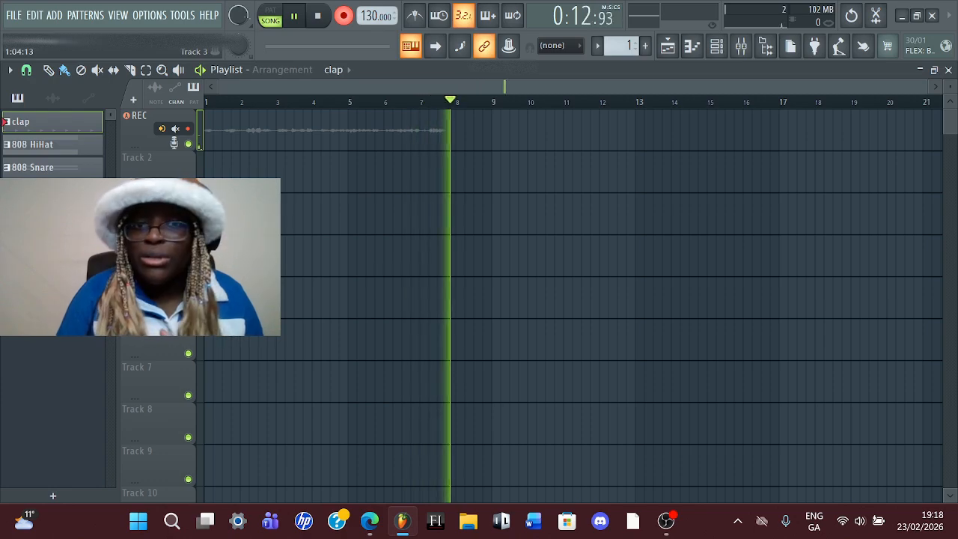
key("space")
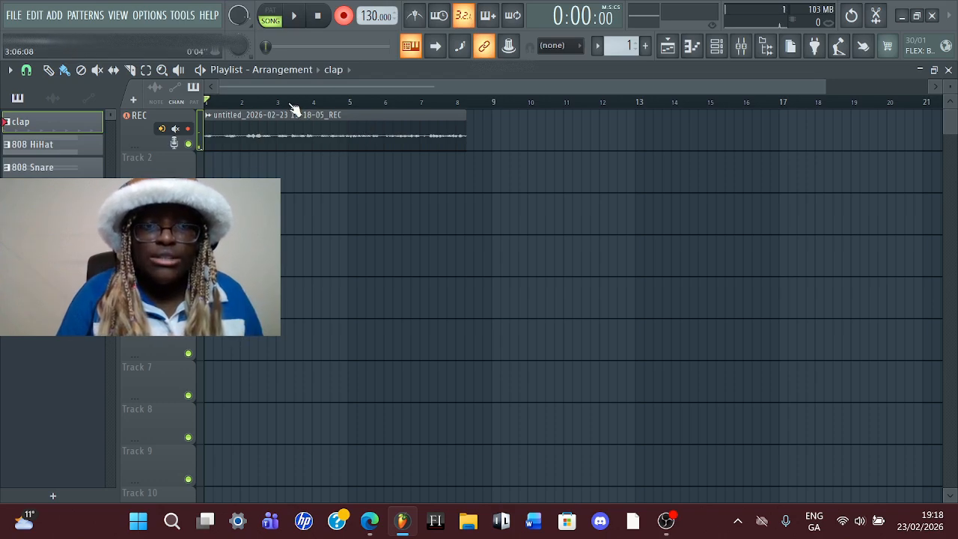
Play back the recorded clip on the REC track and look at its clip options
key("space")
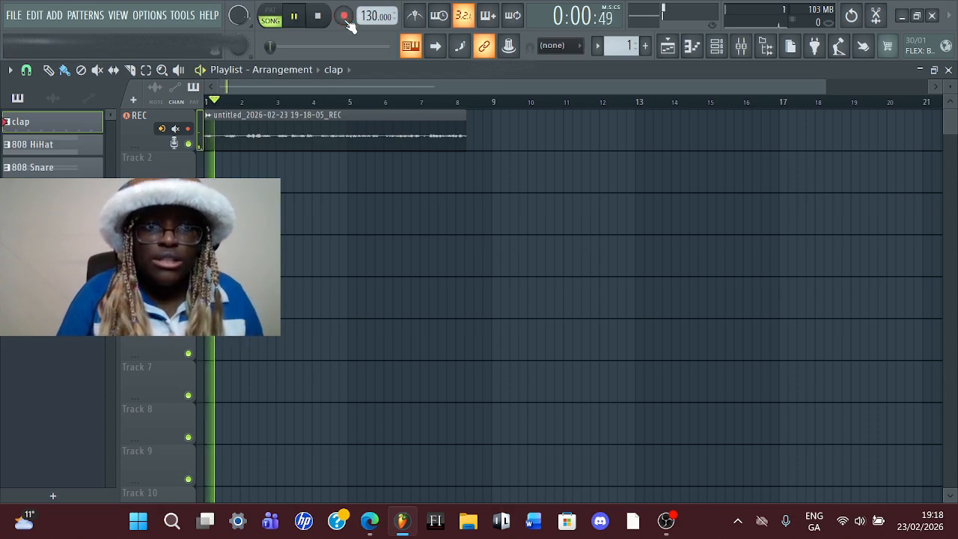
right_click(212, 116)
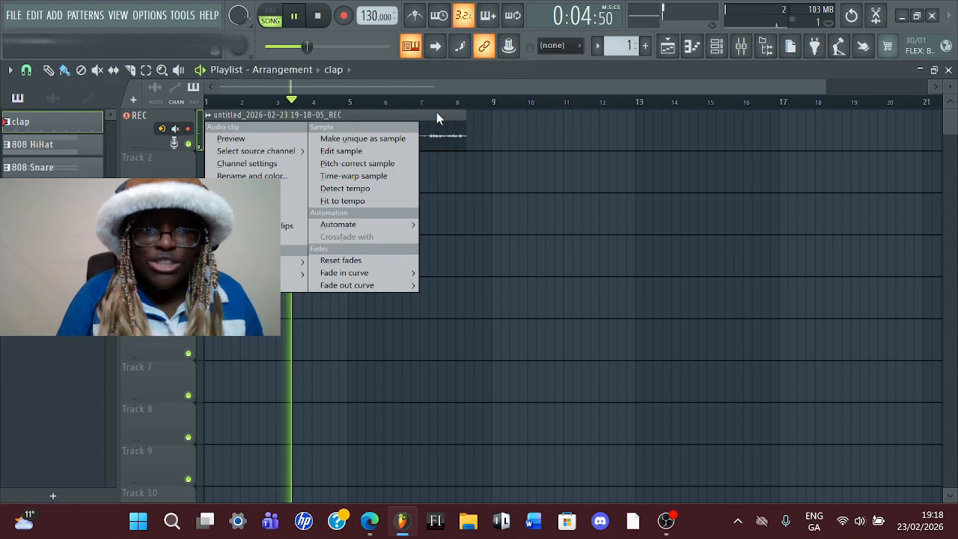
left_click(367, 112)
key("space")
Normalize the recorded audio clip in its channel settings
left_click(213, 124)
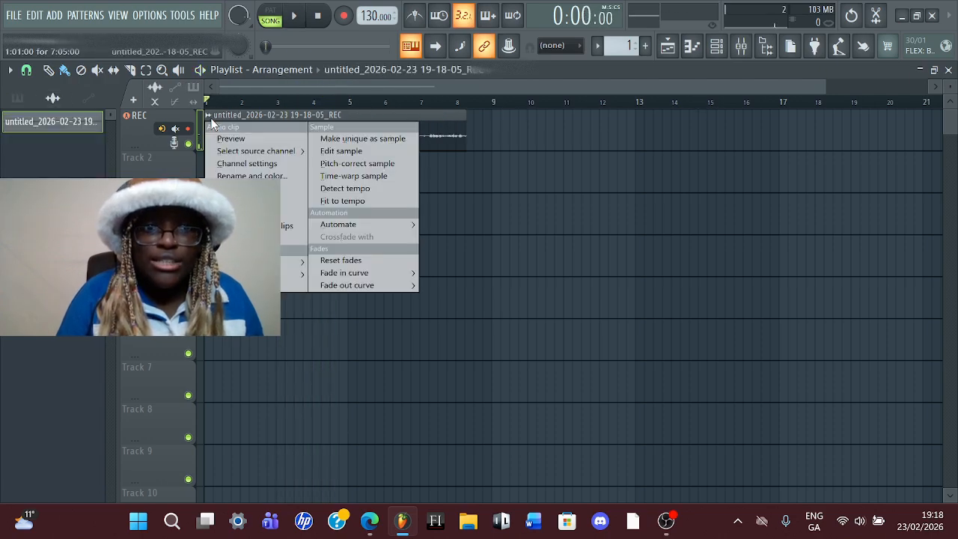
left_click(238, 107)
double_click(265, 132)
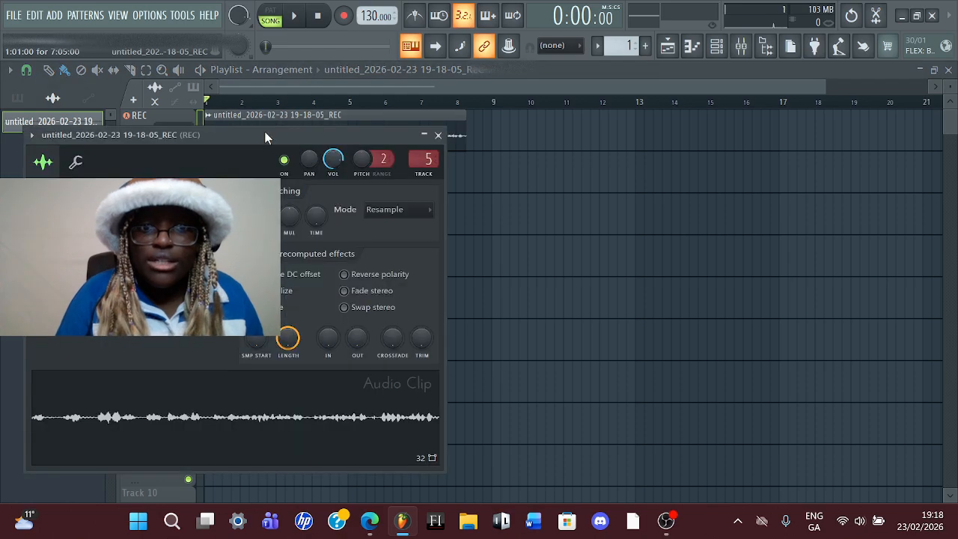
left_click(438, 134)
Listen to the normalized recording and delete its clip from the REC track
key("space")
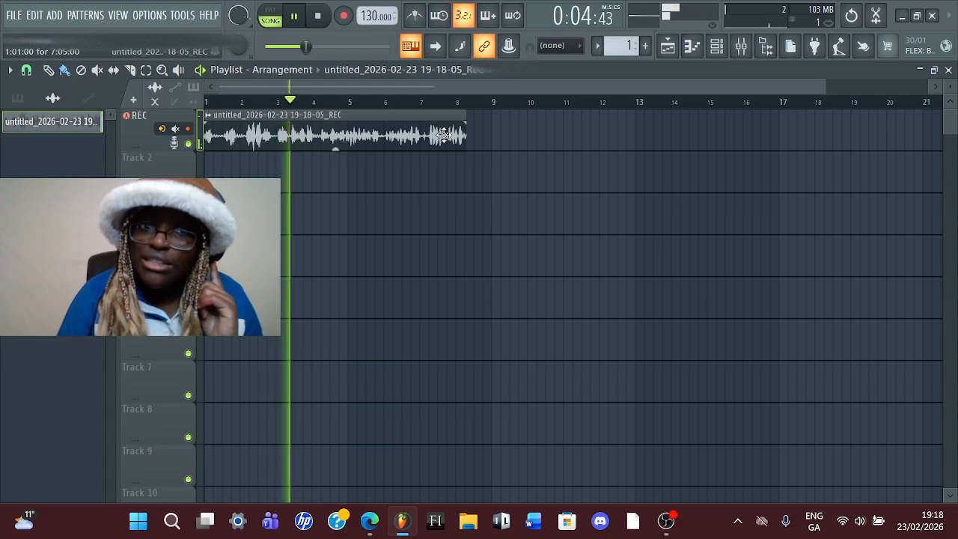
key("space")
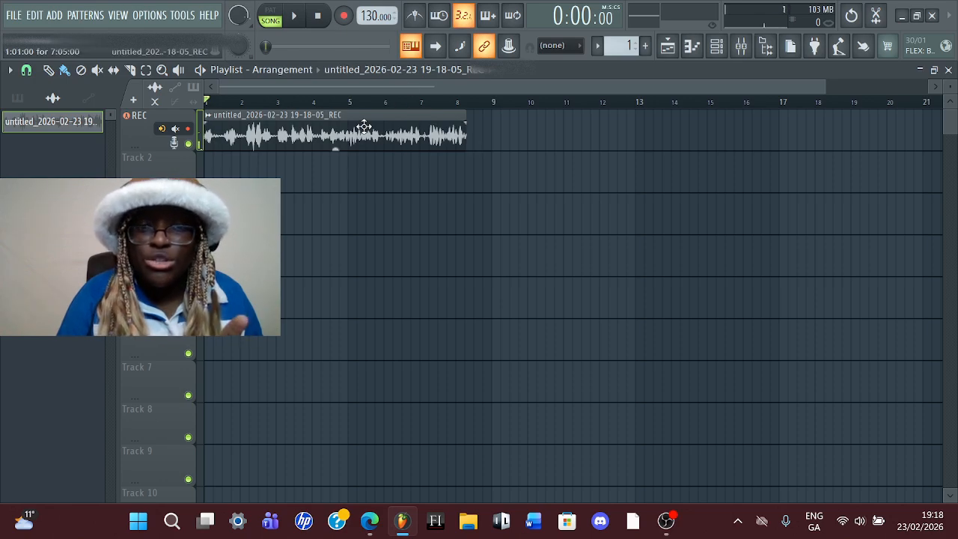
right_click(328, 120)
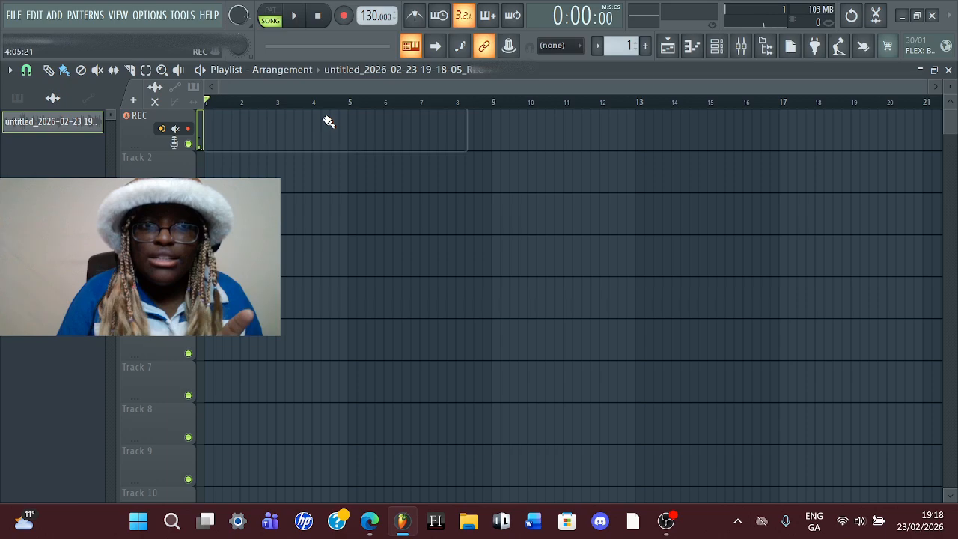
Set the audio input source of the REC mixer insert to (none)
left_click(742, 45)
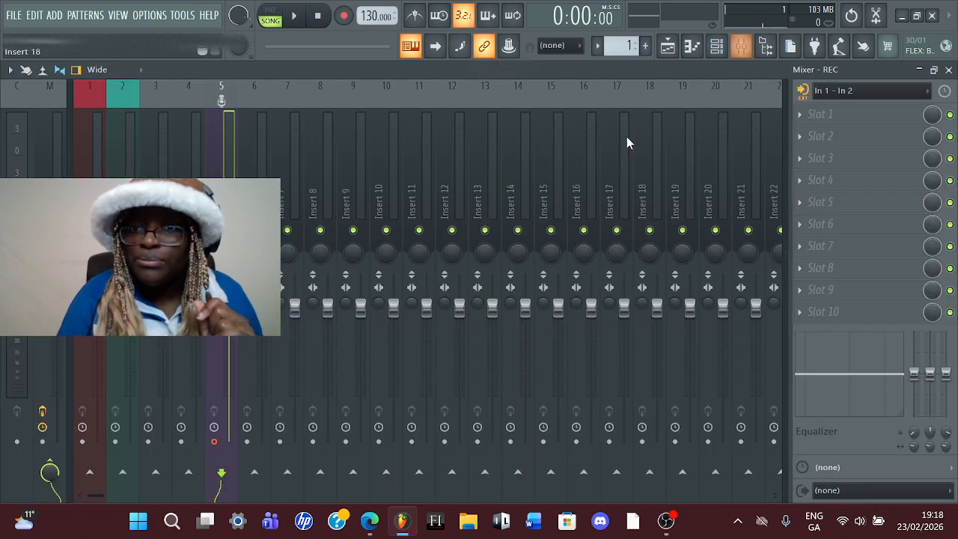
left_click(259, 196)
left_click(226, 150)
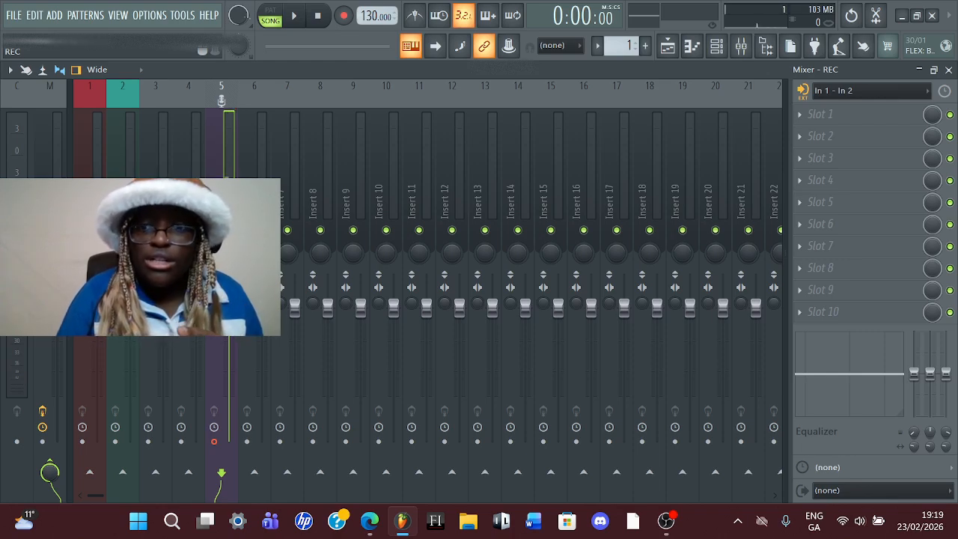
left_click(863, 90)
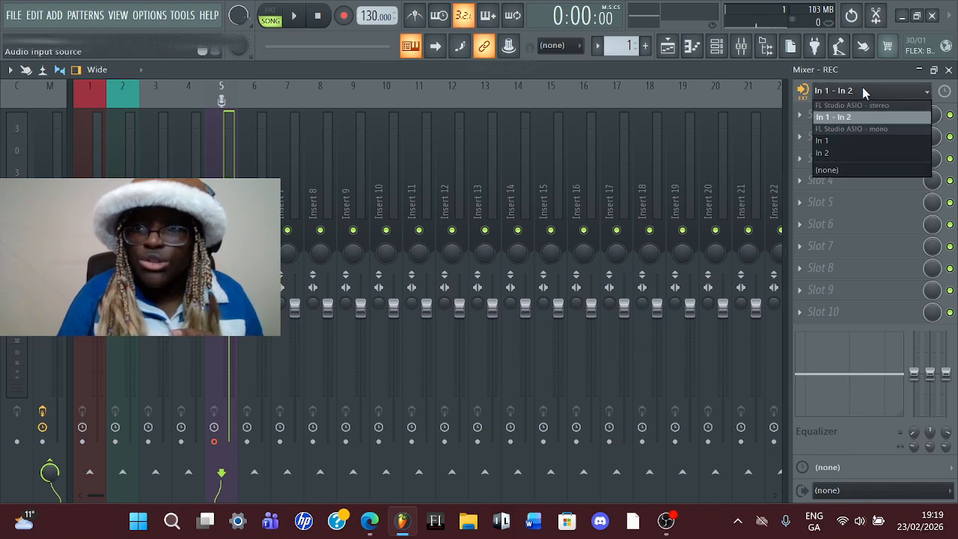
left_click(835, 170)
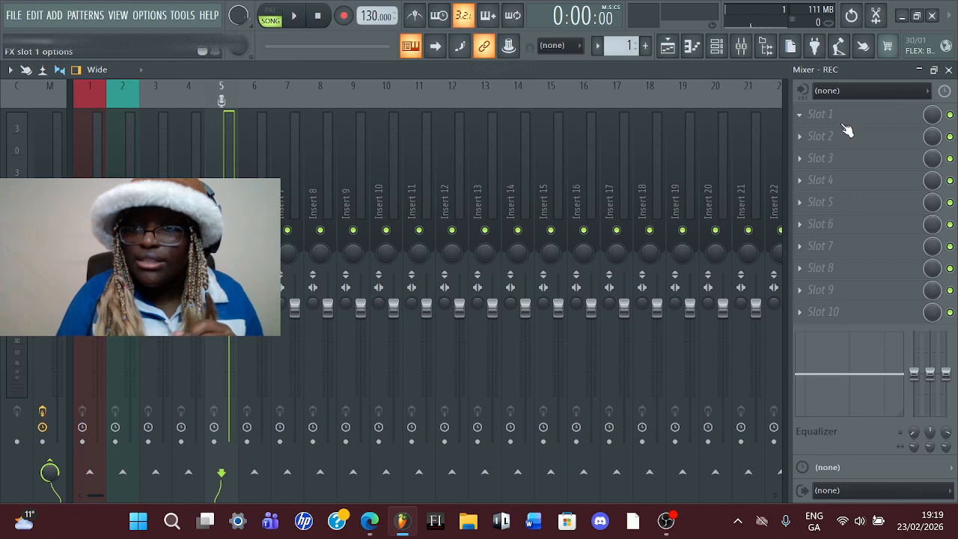
Load Edison into effect slot 1 of mixer Insert 6, and close Edison and the mixer
left_click(248, 149)
left_click(851, 122)
key("Escape")
left_click(830, 118)
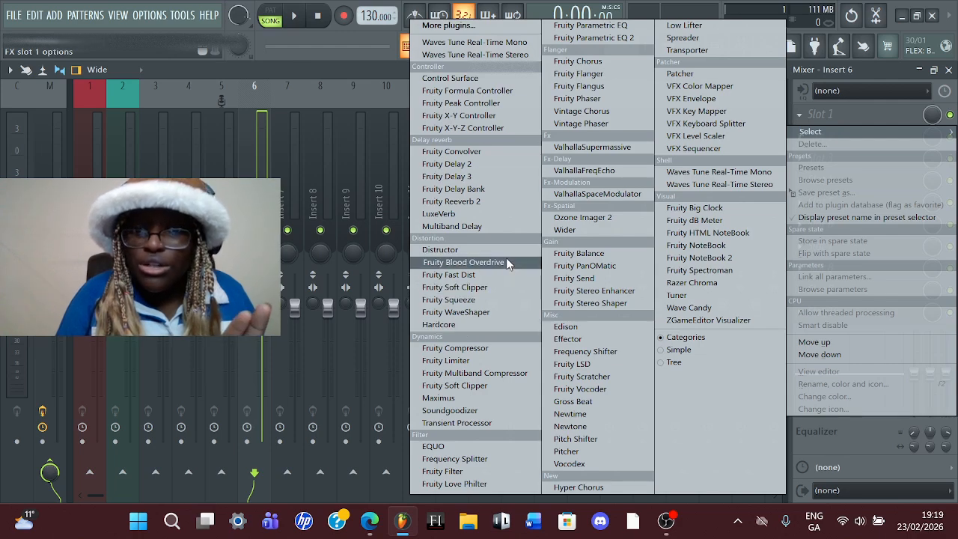
left_click(601, 326)
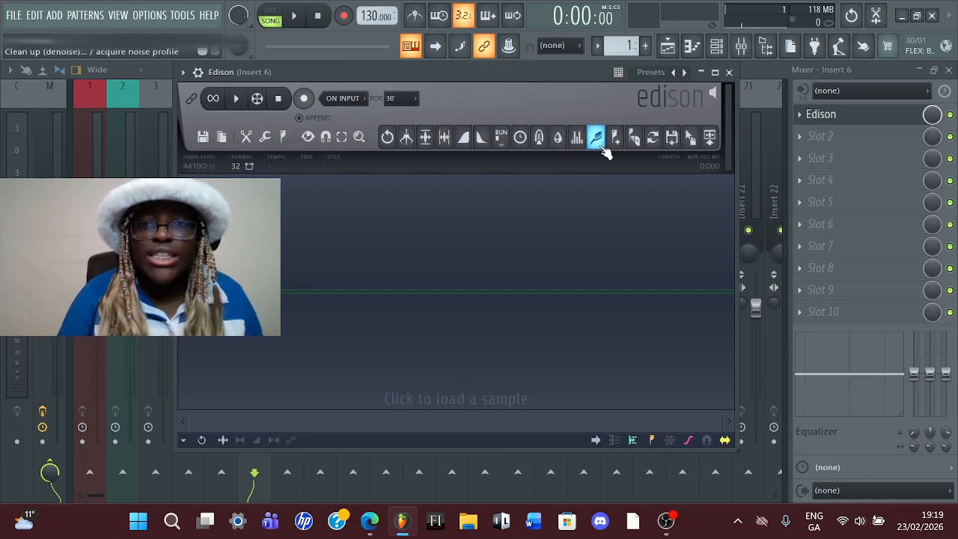
left_click(730, 73)
left_click(949, 69)
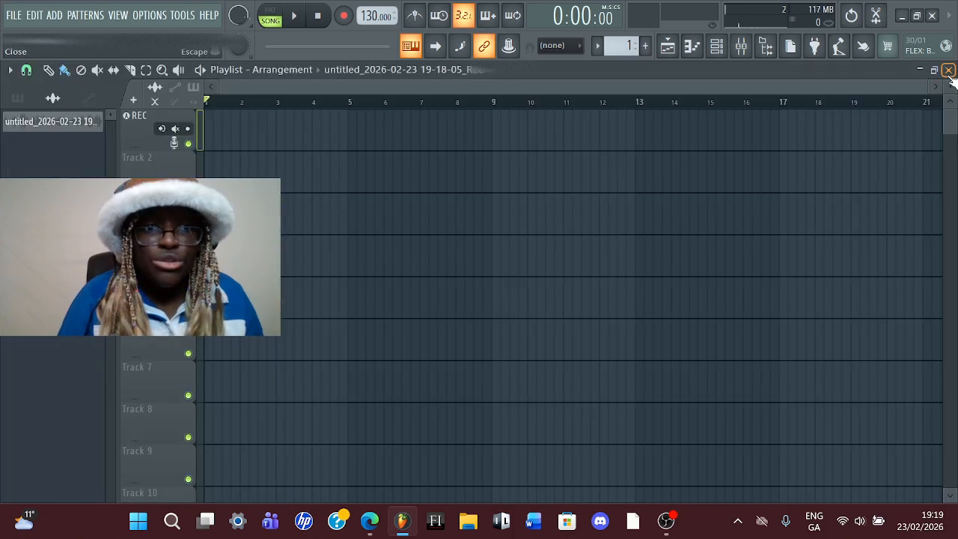
Place the recorded audio clip at bar 1 on the REC track and open its sample in the Edison audio editor
left_click_drag(85, 122, 214, 129)
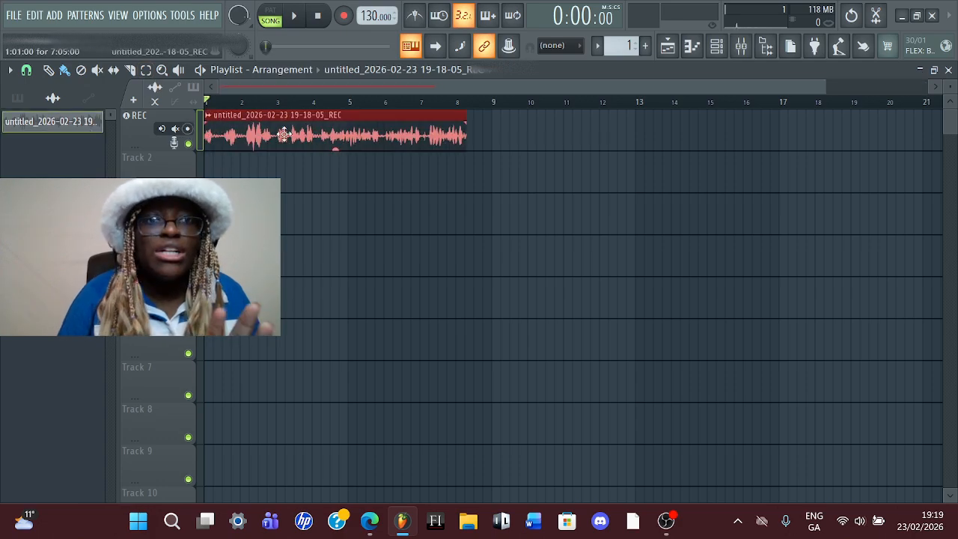
double_click(336, 135)
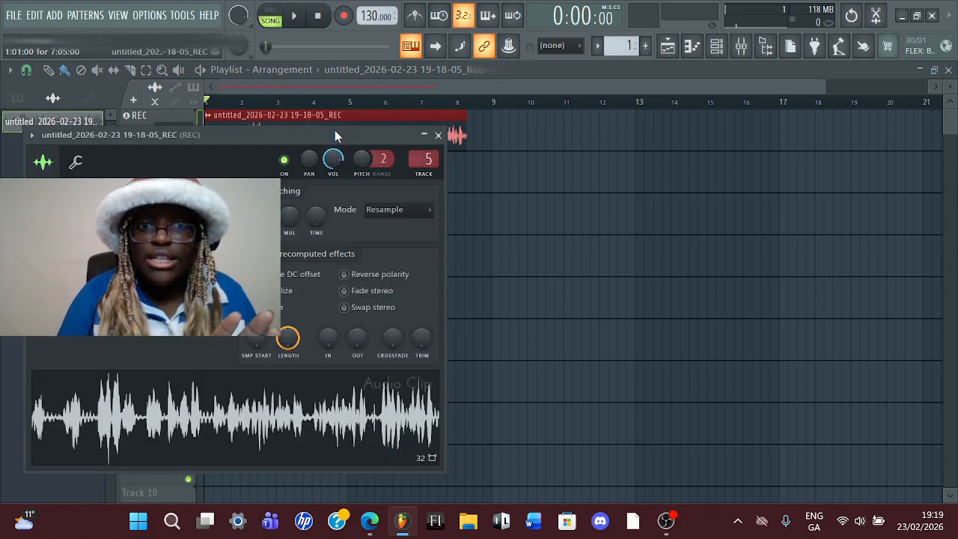
right_click(272, 417)
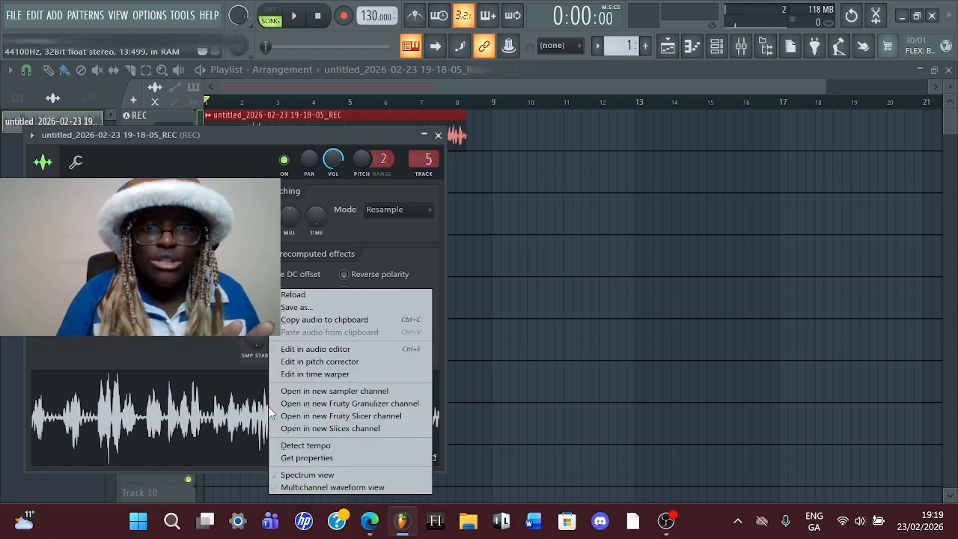
left_click(340, 351)
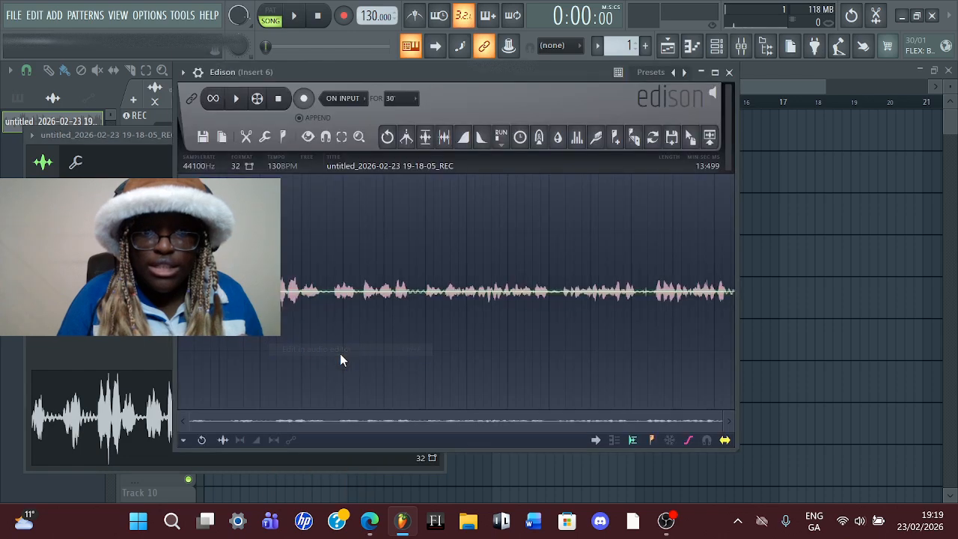
Play the recording in Edison and examine the Clean up (denoise) tool, closing the editor and channel settings
key("space")
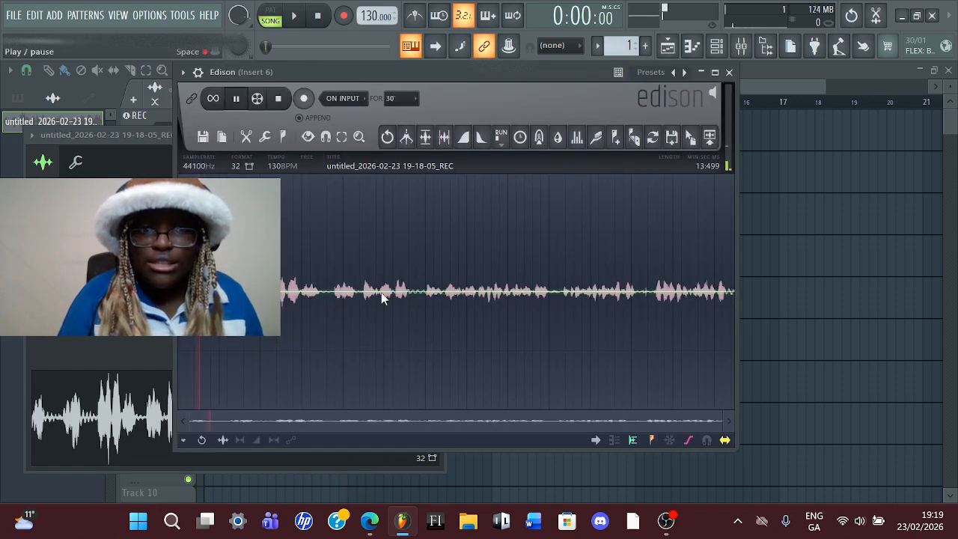
left_click(597, 140)
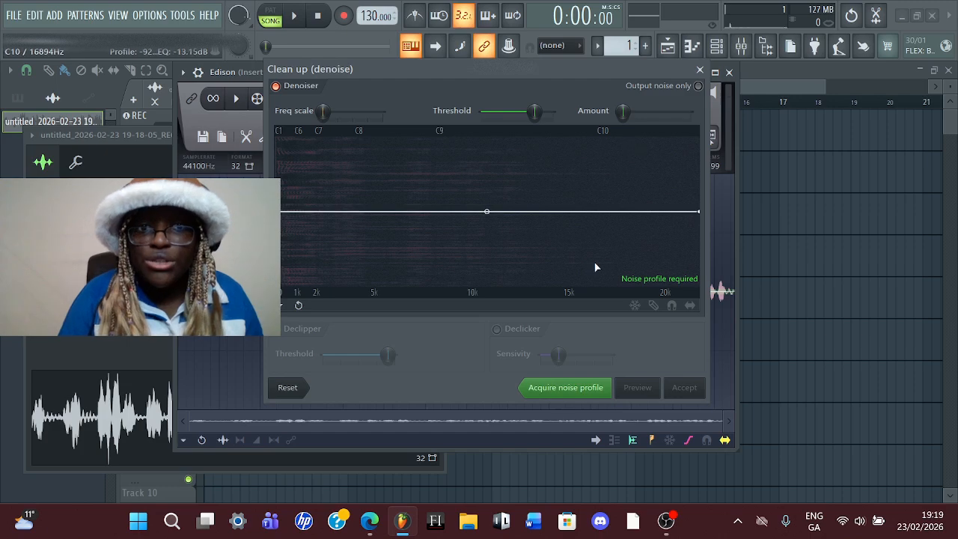
left_click(700, 69)
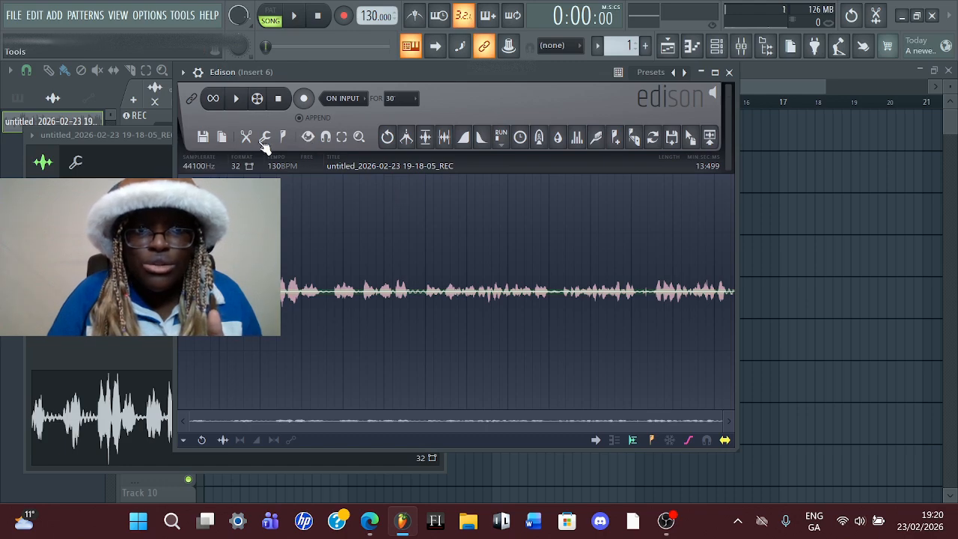
left_click(729, 72)
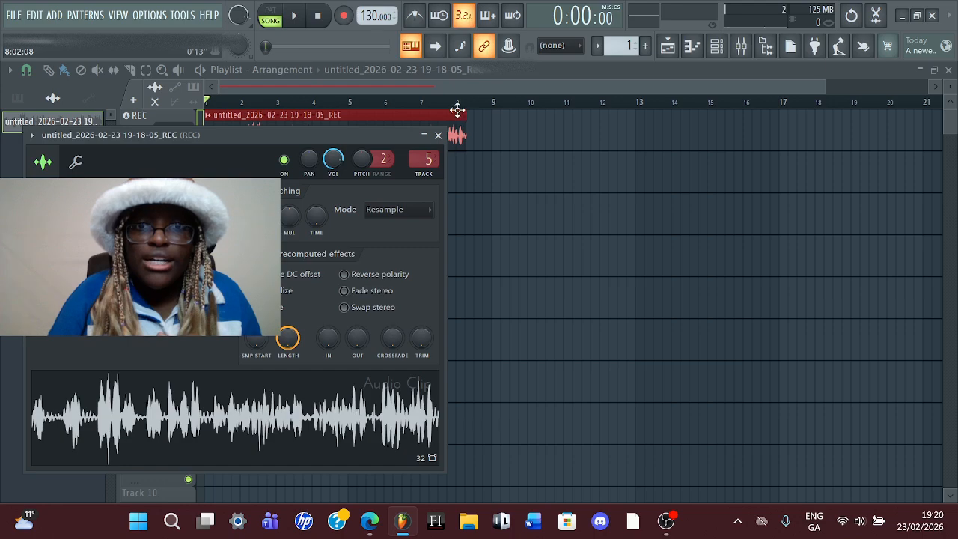
left_click(438, 134)
Delete the recorded clip from the REC track and switch playback to pattern mode
right_click(329, 118)
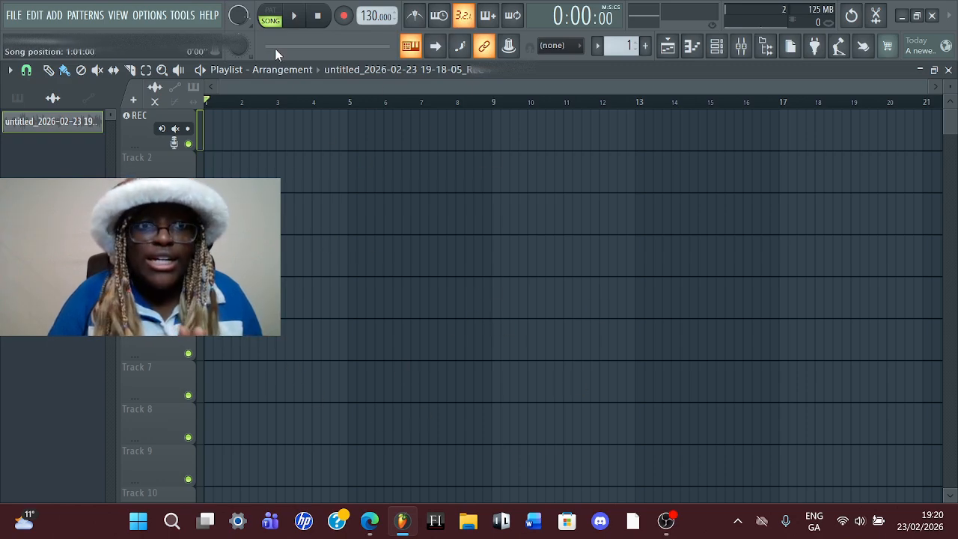
left_click(271, 15)
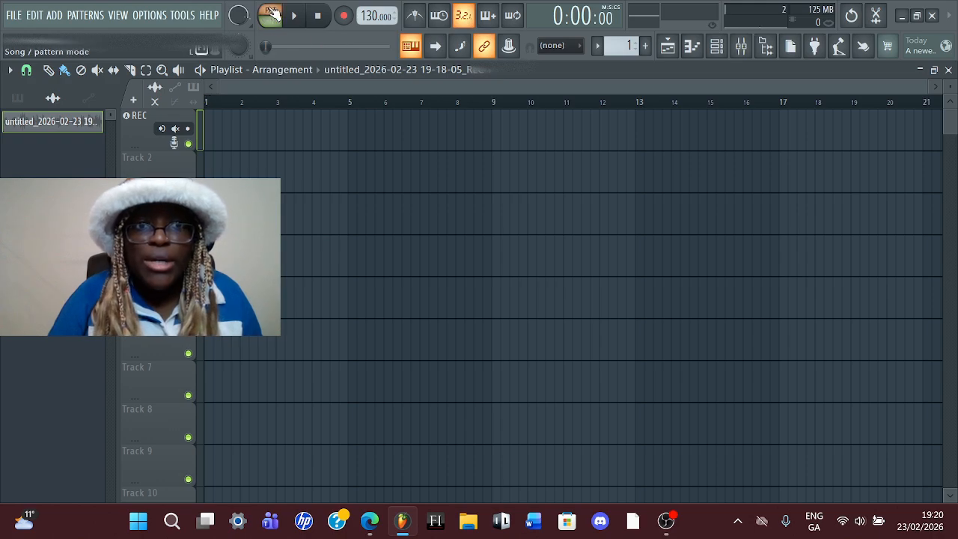
Switch playback to pattern mode and view the channel rack, closing it again
left_click(271, 14)
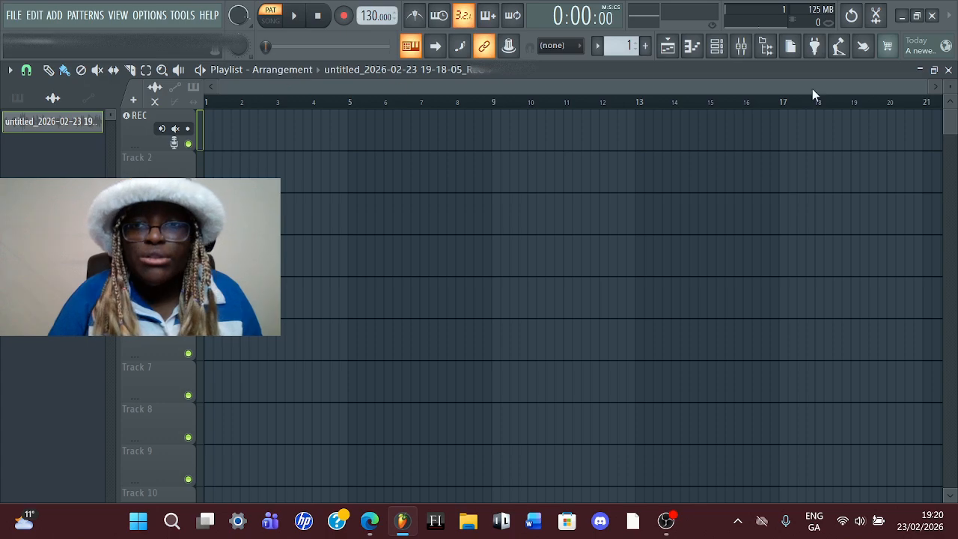
left_click(717, 46)
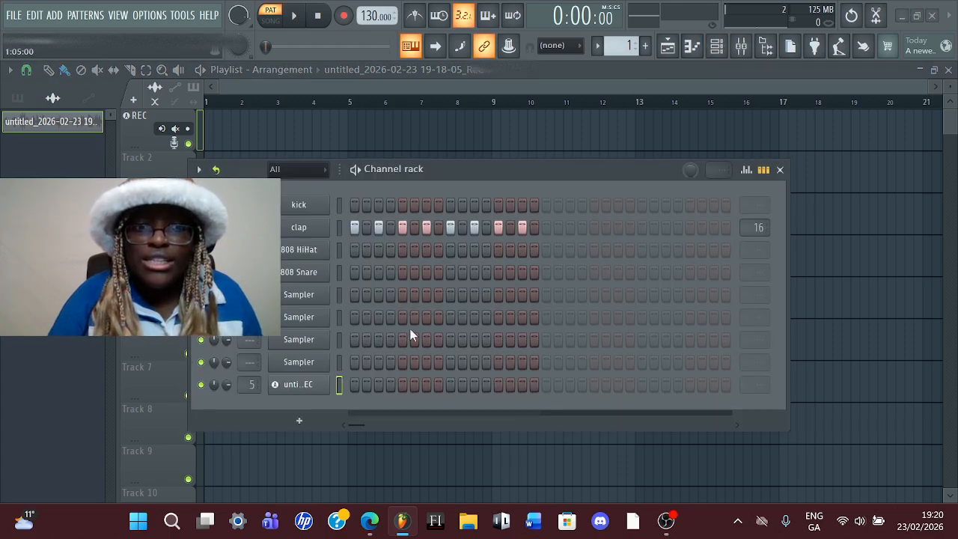
left_click(779, 170)
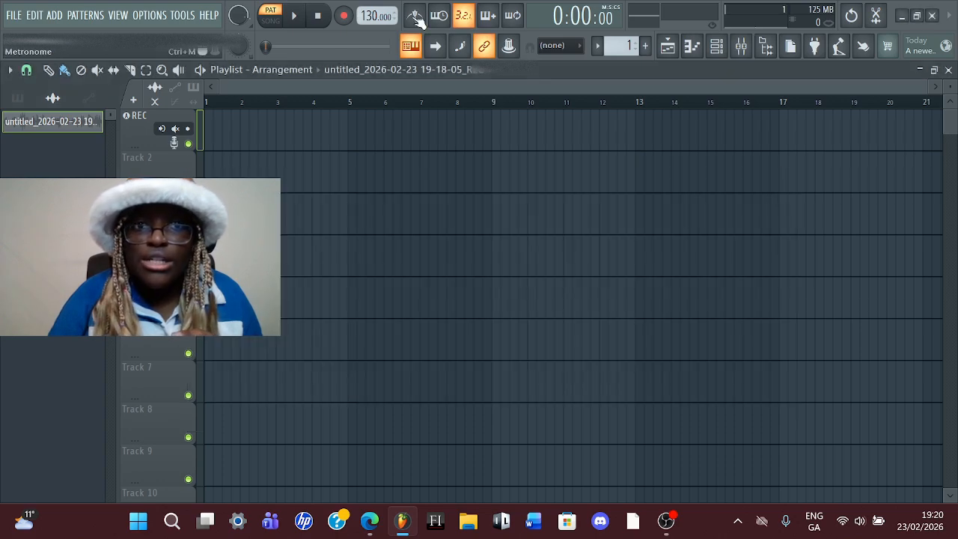
Switch playback to song mode, play and stop the empty playlist, and show the patterns in the playlist picker
left_click(271, 20)
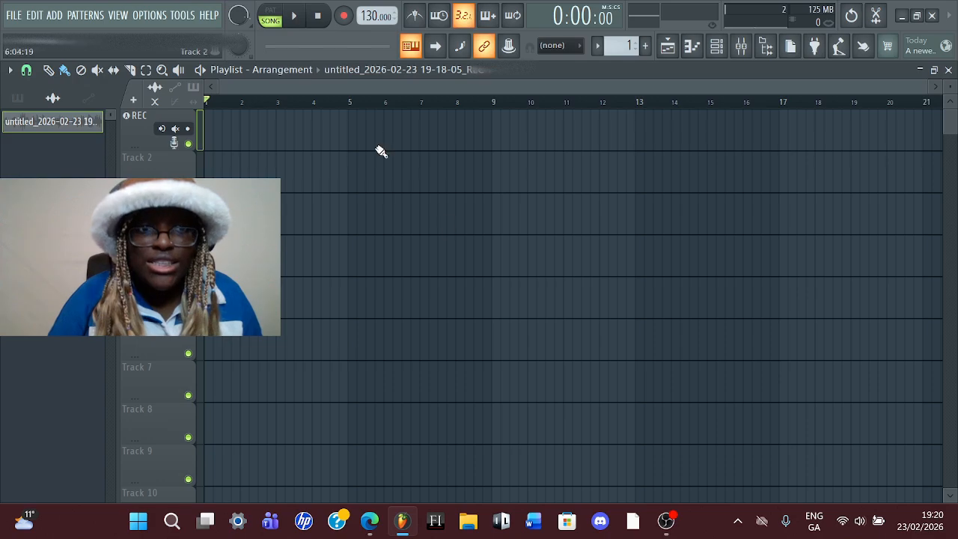
key("space")
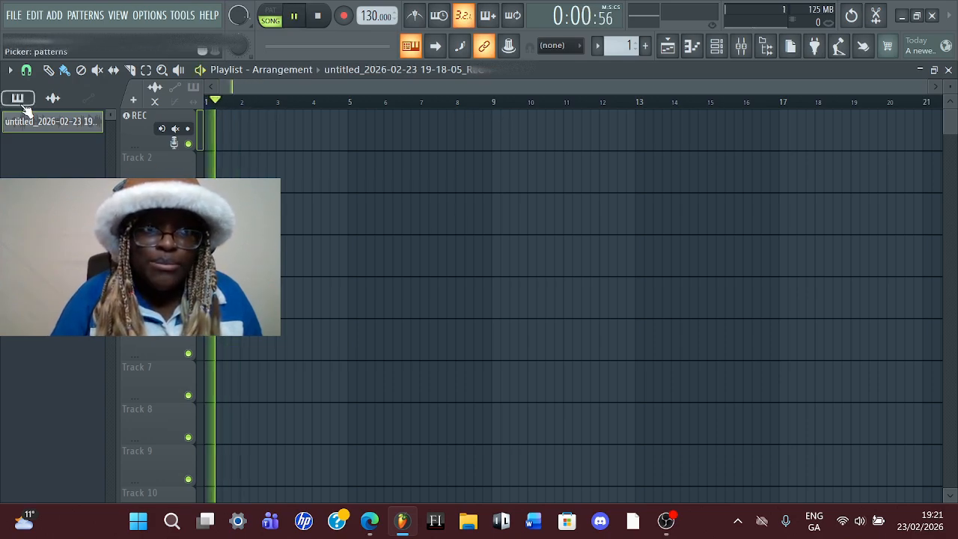
key("space")
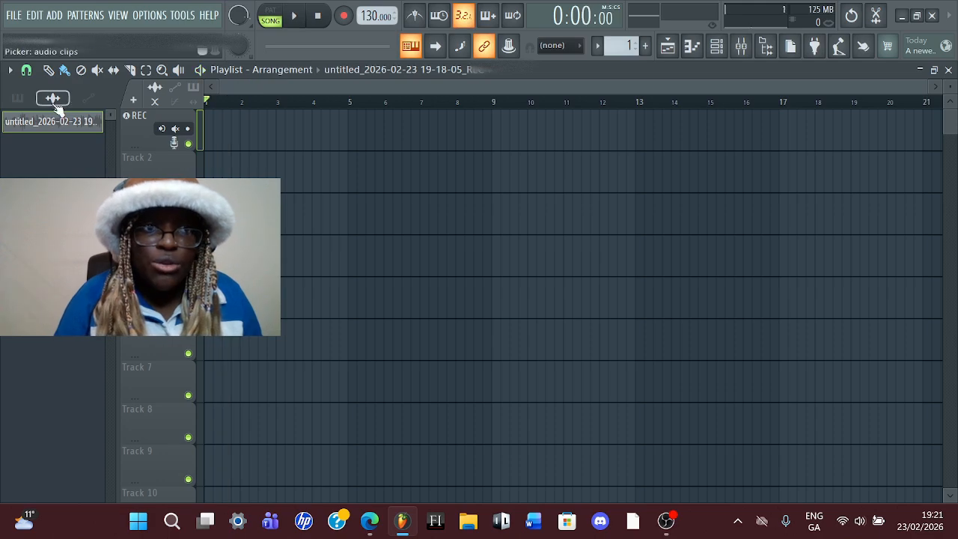
left_click(18, 99)
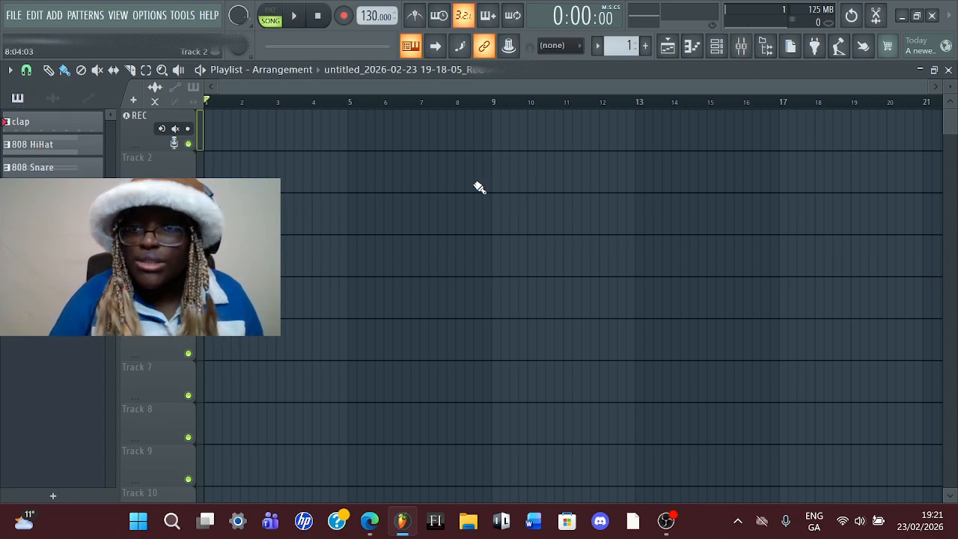
Open the browser's current project history and revert the project to the Piano roll add note entry just before Piano roll delete note
left_click(766, 47)
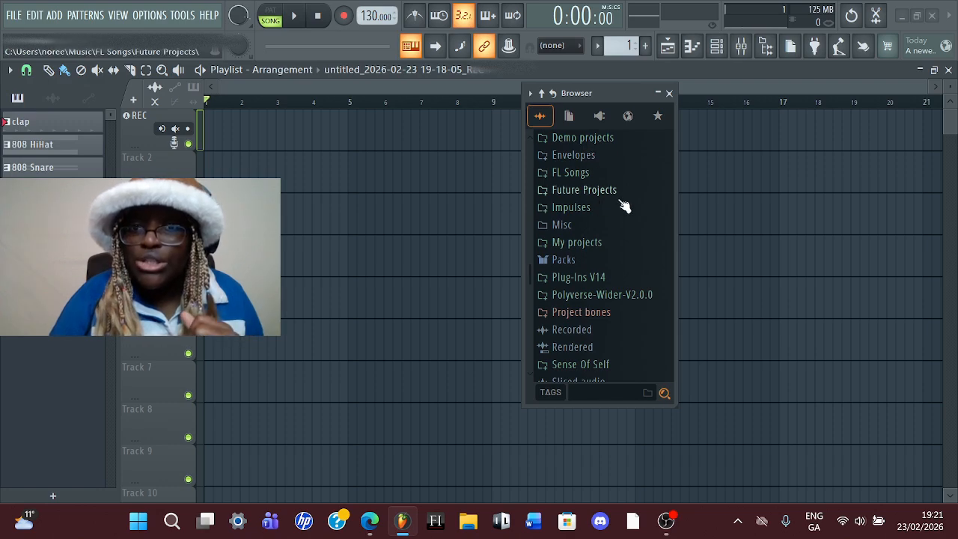
left_click(577, 123)
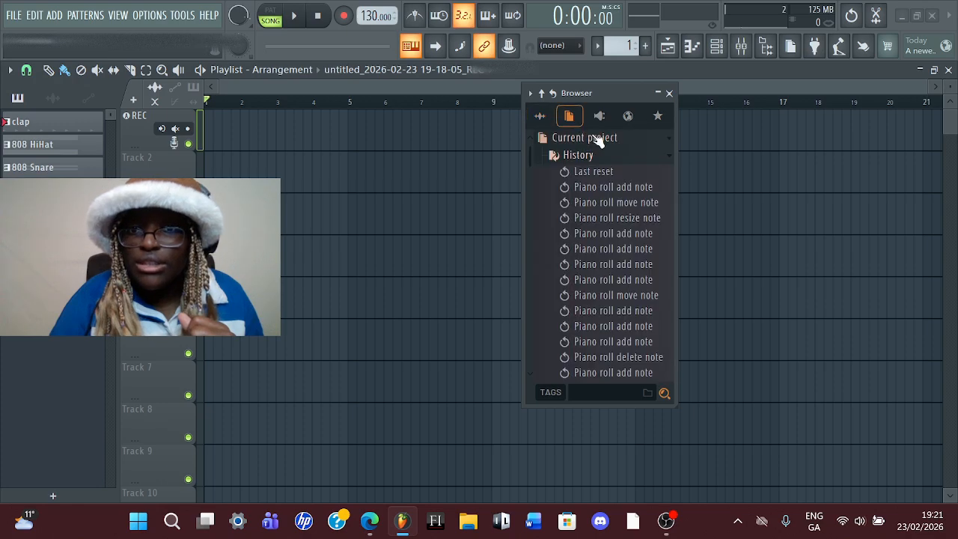
left_click(597, 159)
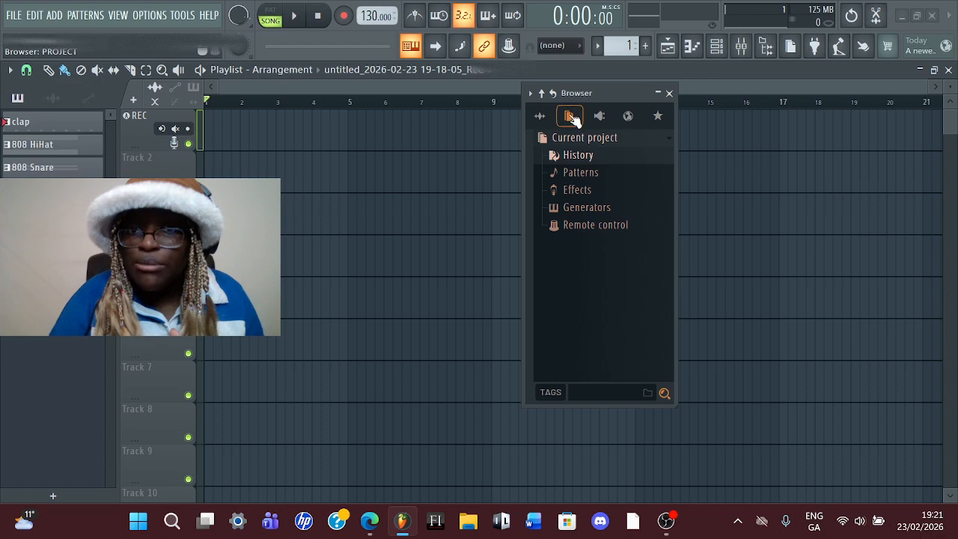
left_click(584, 159)
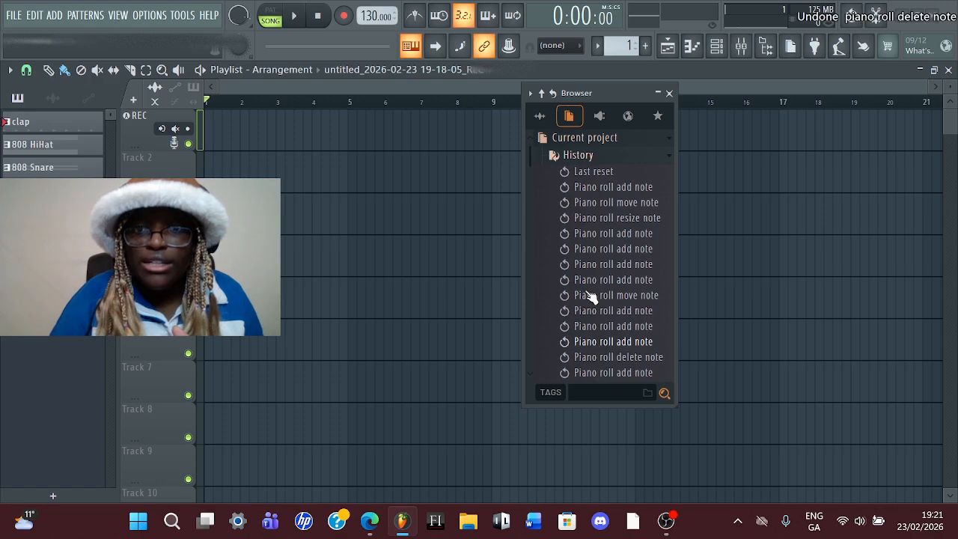
key("ctrl+z")
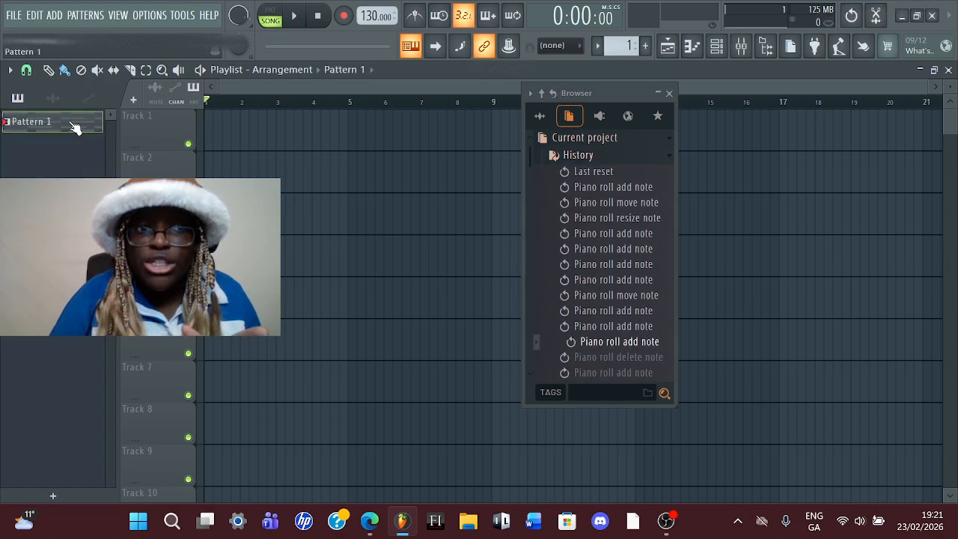
Browse the Drums pack's Kicks folder and preview kick samples including Bracke, Alma, 808, 707 and 22in, closing the folder
left_click(542, 118)
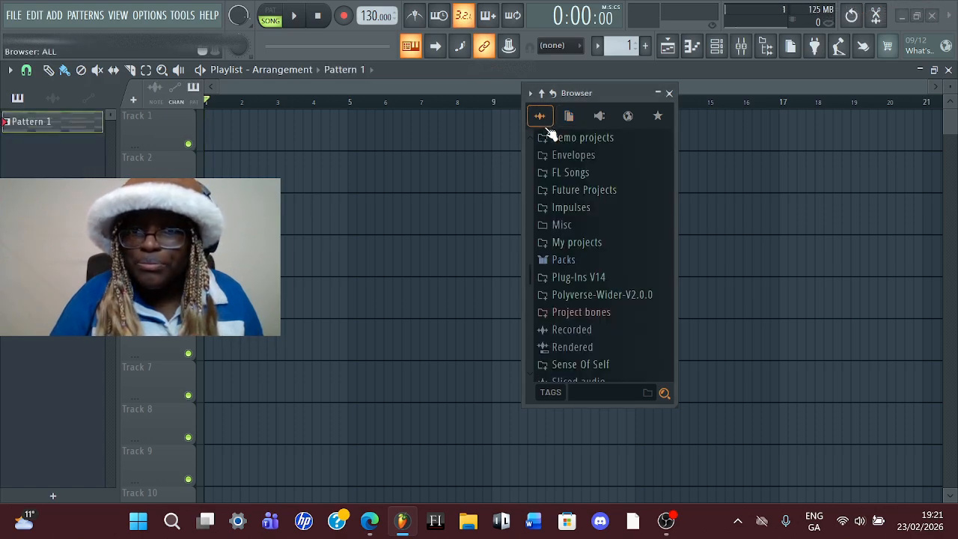
left_click(588, 261)
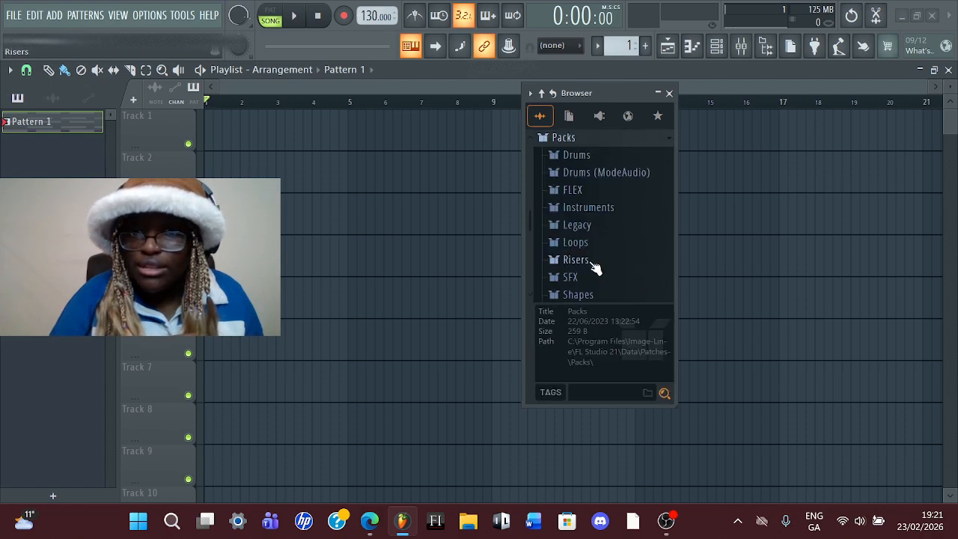
left_click(594, 207)
left_click(600, 233)
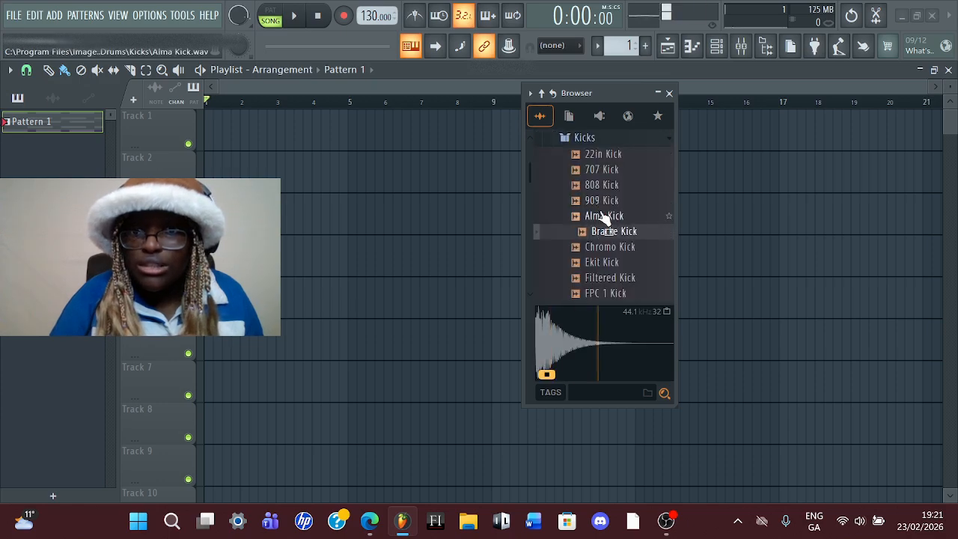
left_click(605, 216)
left_click(607, 186)
left_click(609, 171)
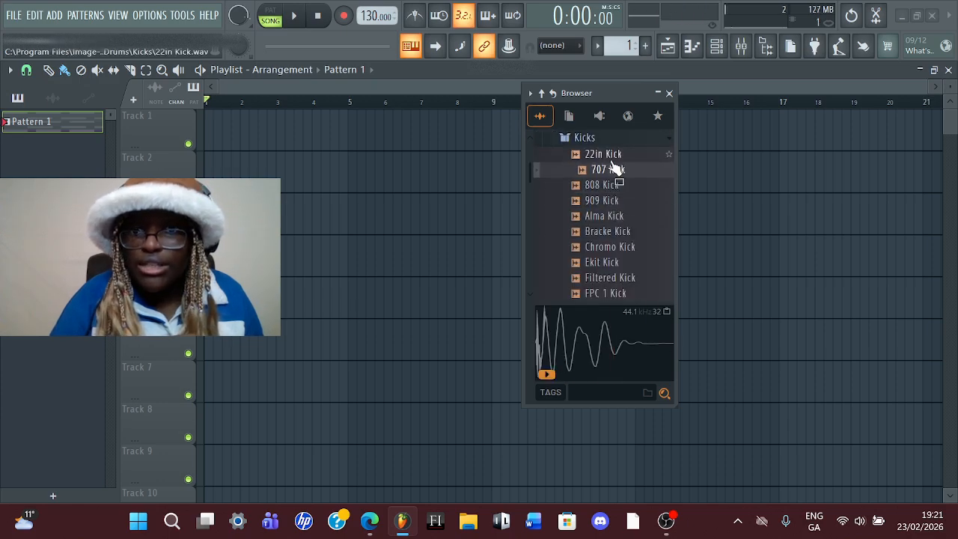
left_click(595, 154)
left_click(578, 138)
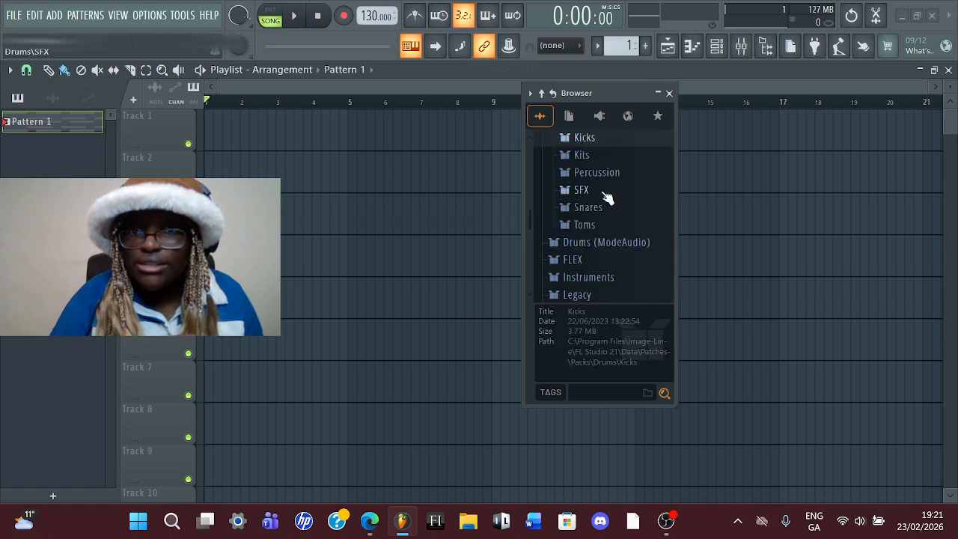
Preview several snare samples from the Drums pack's Snares folder and collapse the folder
left_click(603, 207)
left_click(601, 202)
left_click(603, 216)
left_click(612, 247)
left_click(574, 138)
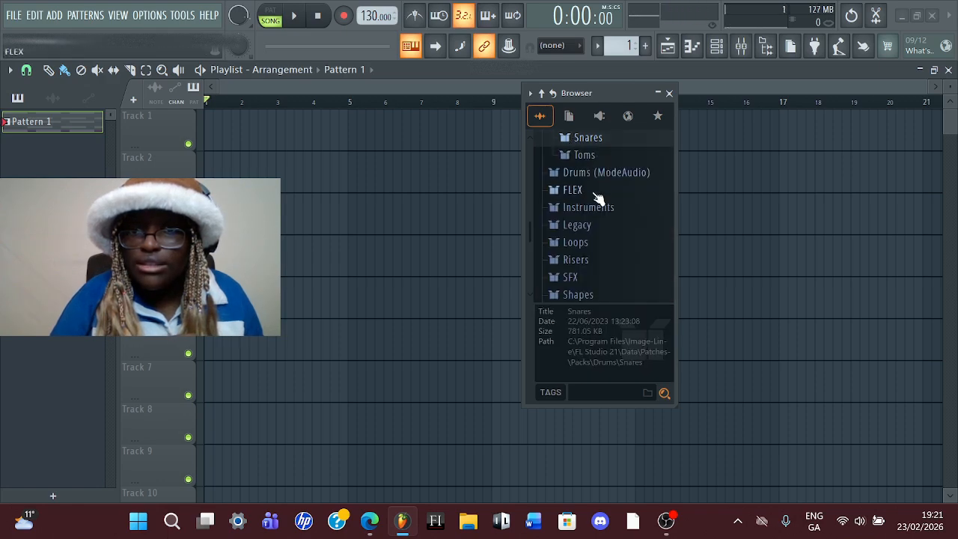
Preview the Alma Bram, Alma Crash and Alma Radio 2 samples in the Drums pack's SFX folder and close the browser
scroll(529, 227, "up", 2)
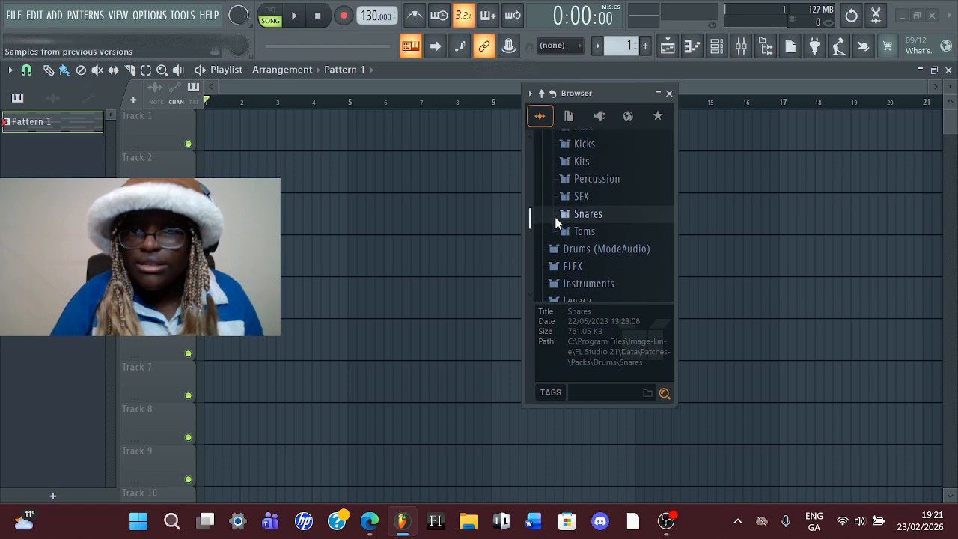
left_click(582, 199)
left_click(581, 203)
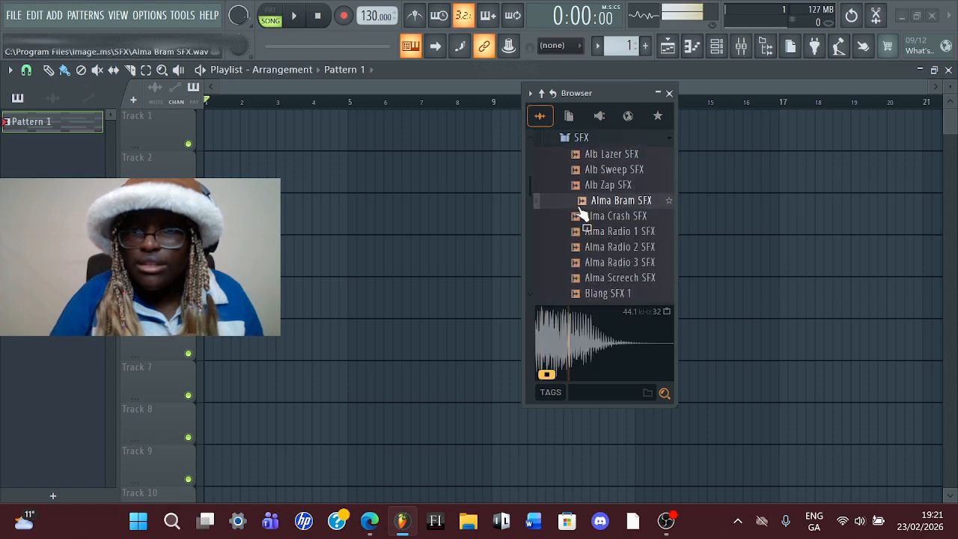
left_click(581, 217)
left_click(587, 250)
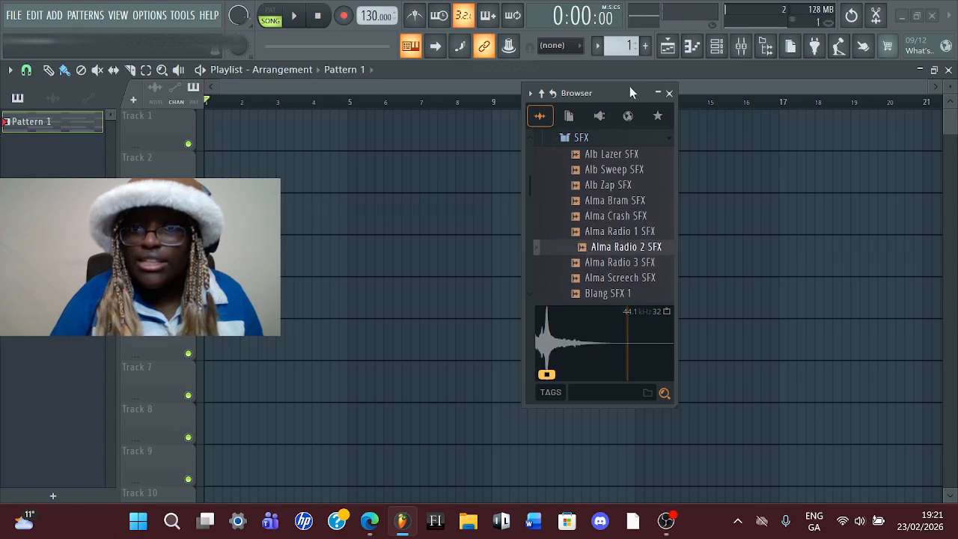
left_click(668, 94)
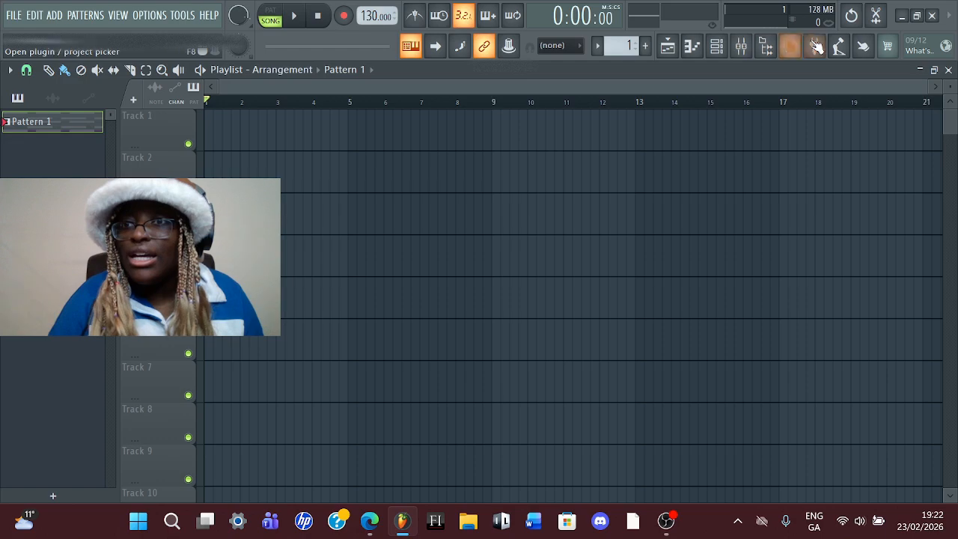
Turn on the metronome, play the playlist to hear the click, and turn the metronome off
left_click(414, 16)
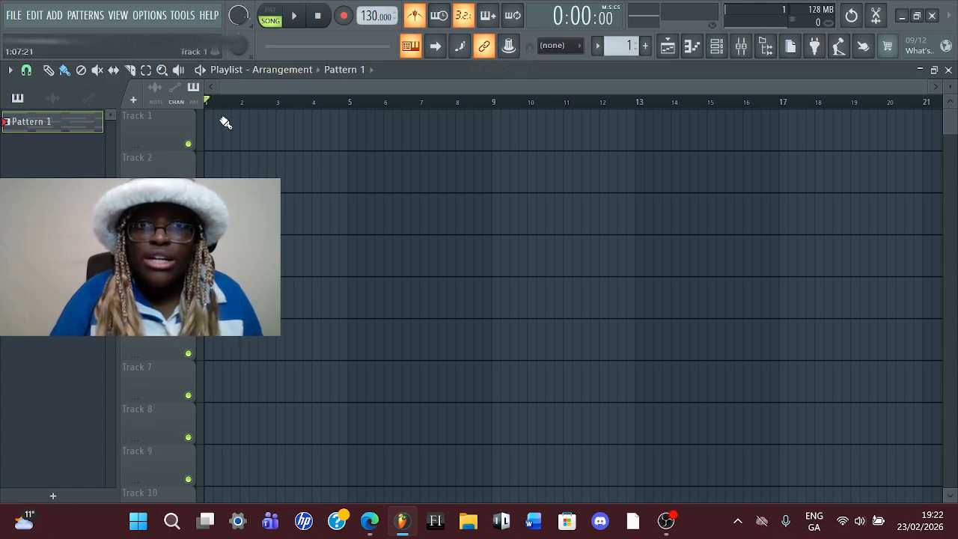
key("space")
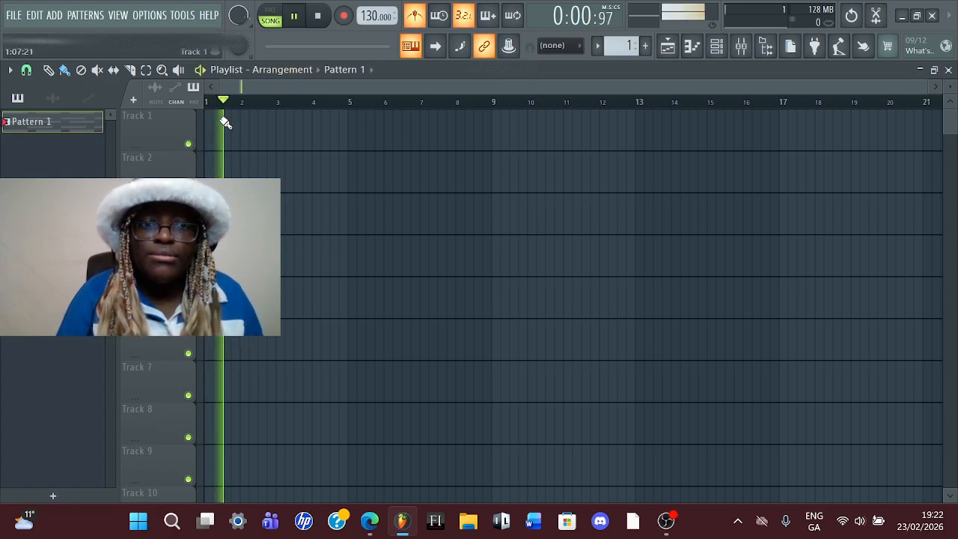
key("space")
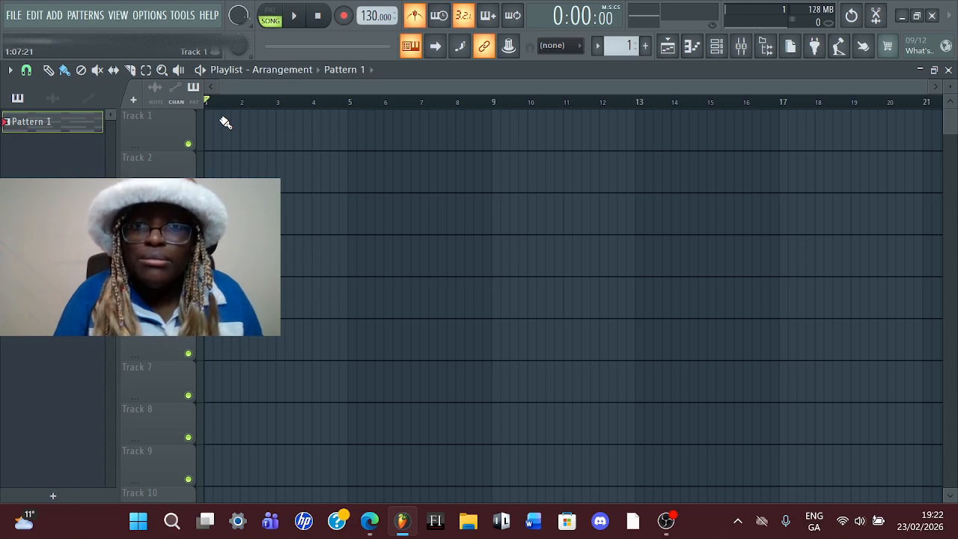
left_click(415, 16)
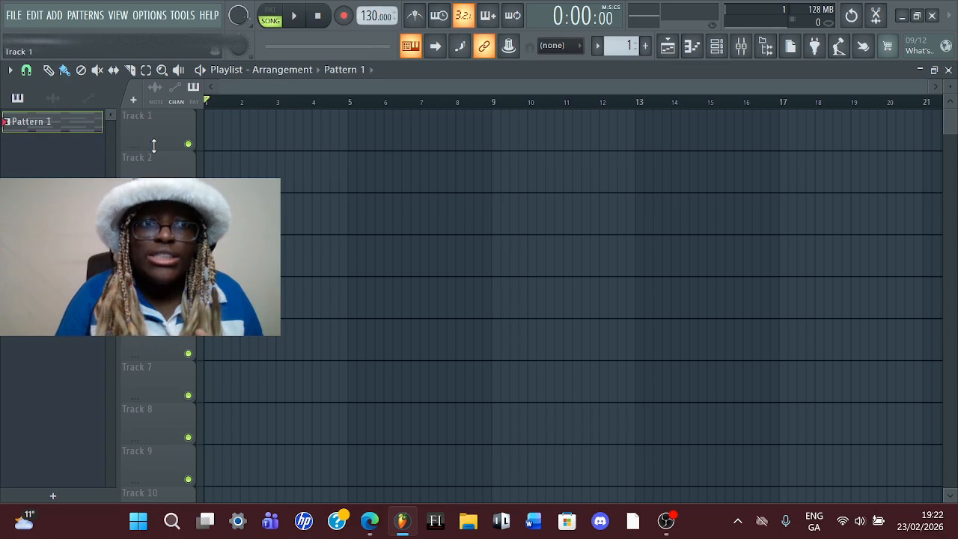
Place Pattern 1 at bar 1 on Track 1 and play it with the tempo raised to 191 BPM and lowered to 83 BPM
left_click(229, 128)
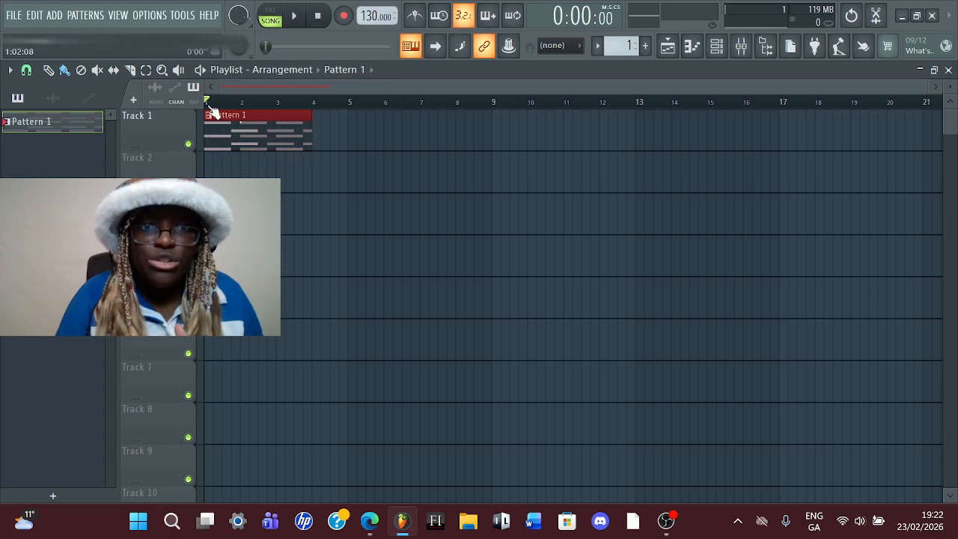
left_click_drag(377, 16, 378, 4)
key("space")
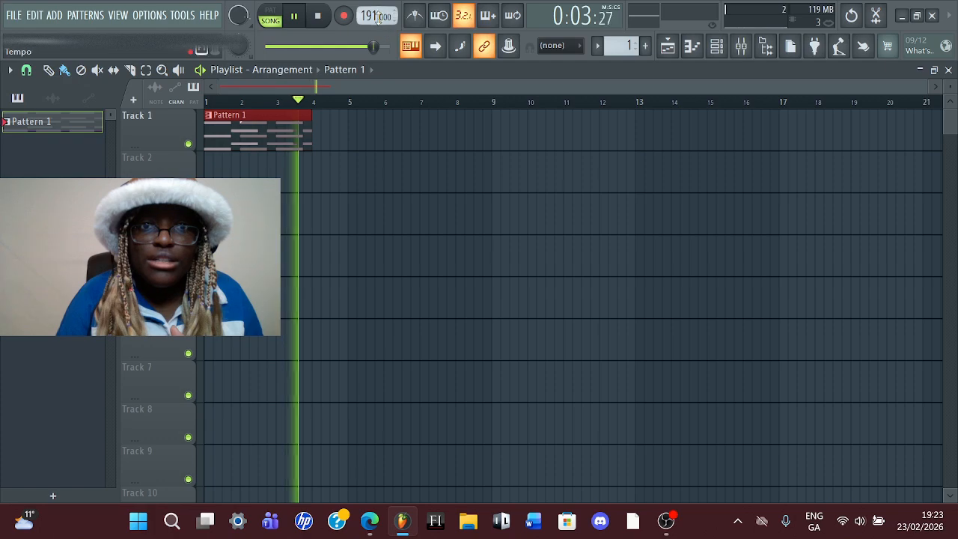
left_click_drag(375, 15, 375, 89)
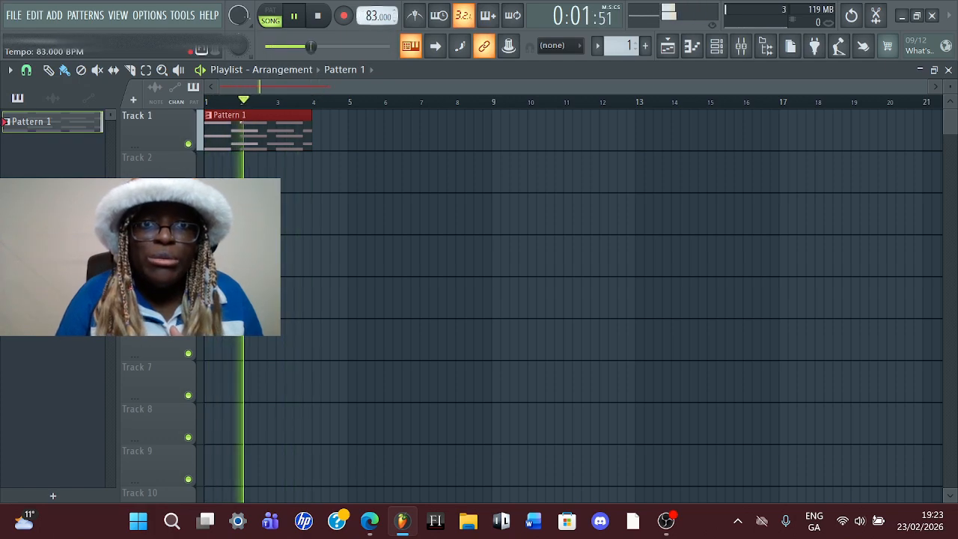